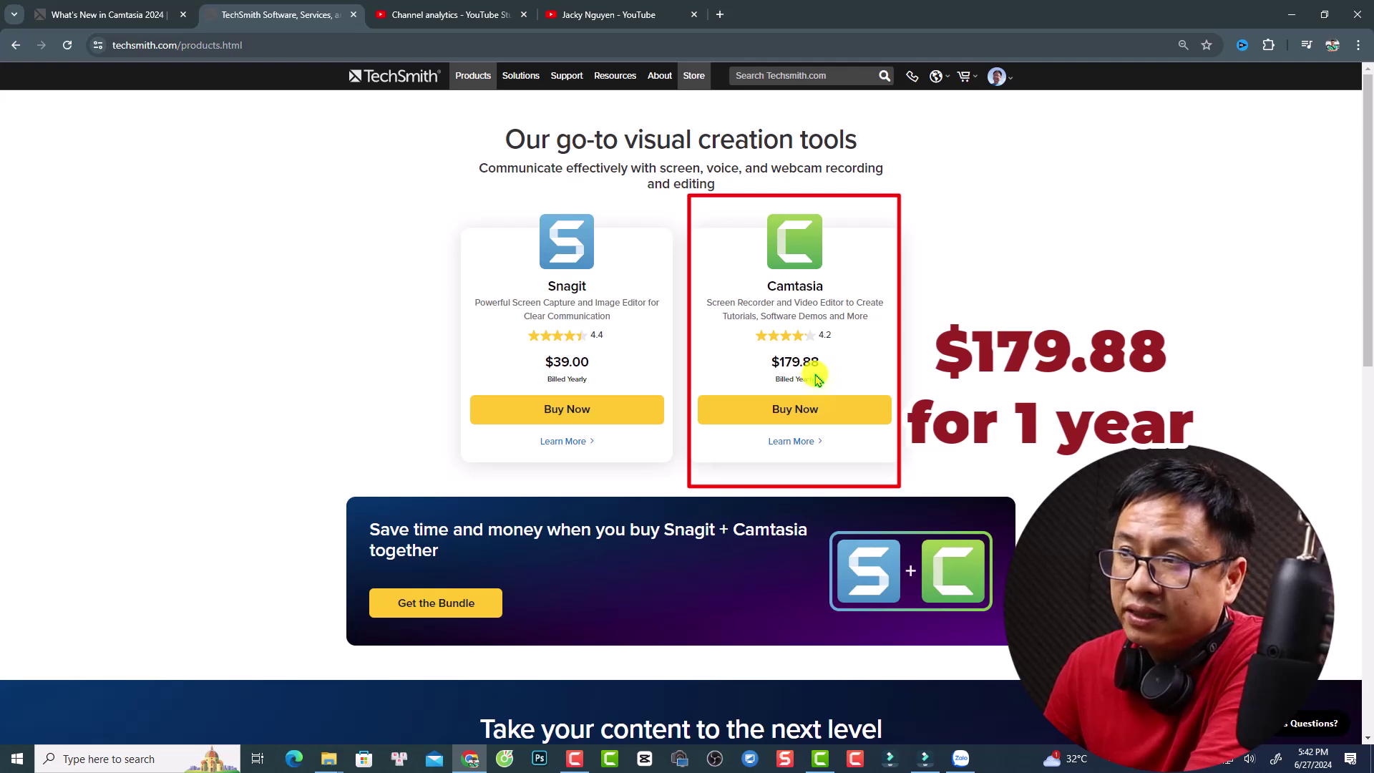
Step: Open the Camtasia product page and its plan comparison to examine the individual plan prices
click(788, 442)
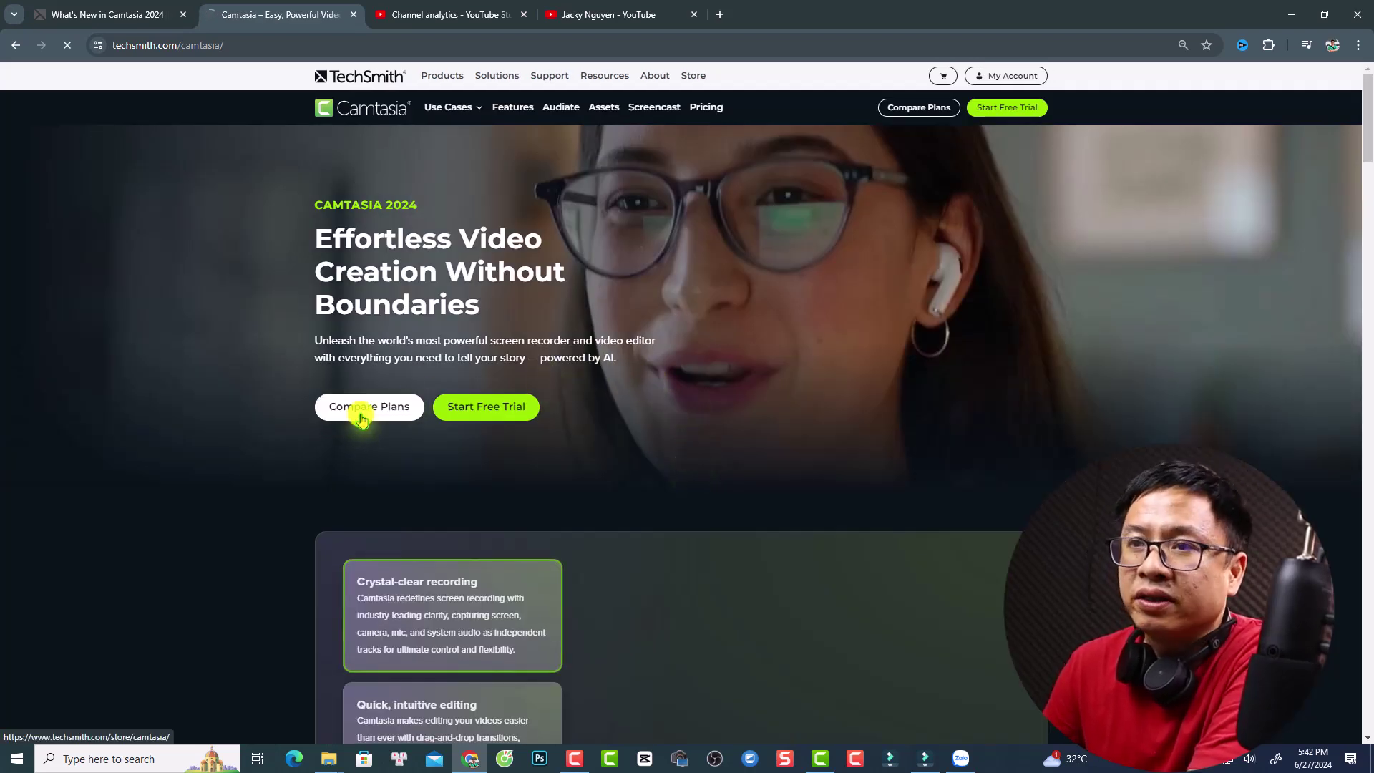
click(717, 432)
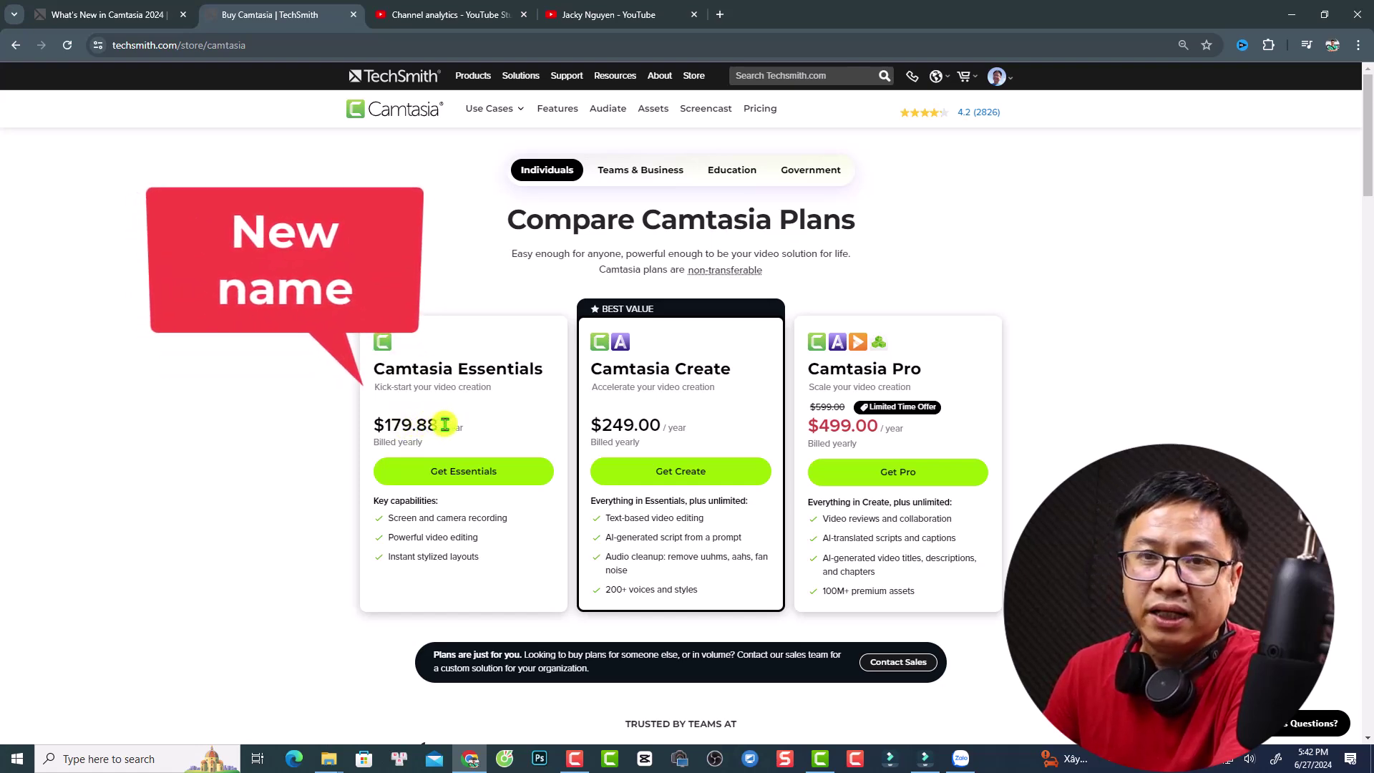
drag(432, 442, 362, 448)
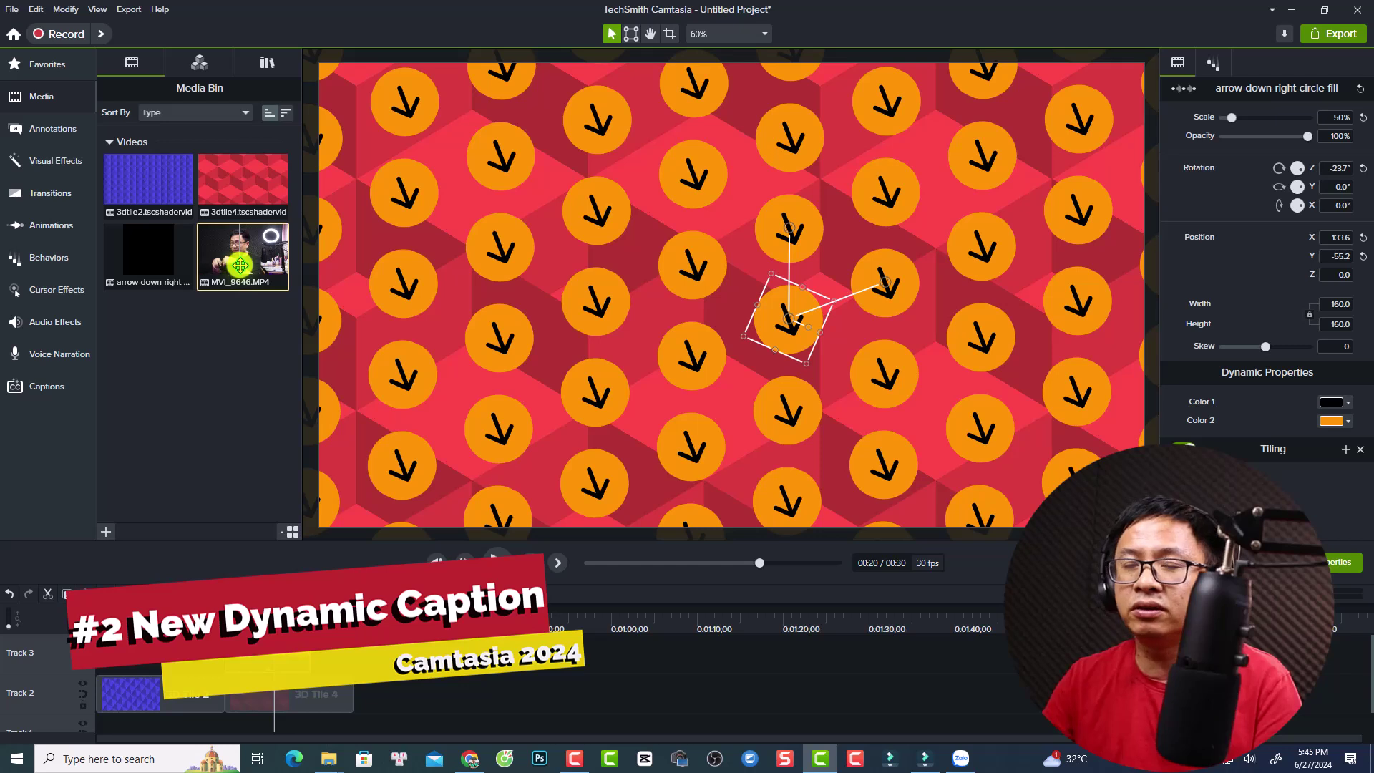
Step: Place MVI_9646.MP4 on Track 2 directly after the 3D Tile 4 clip and preview its opening seconds
drag(241, 266, 348, 698)
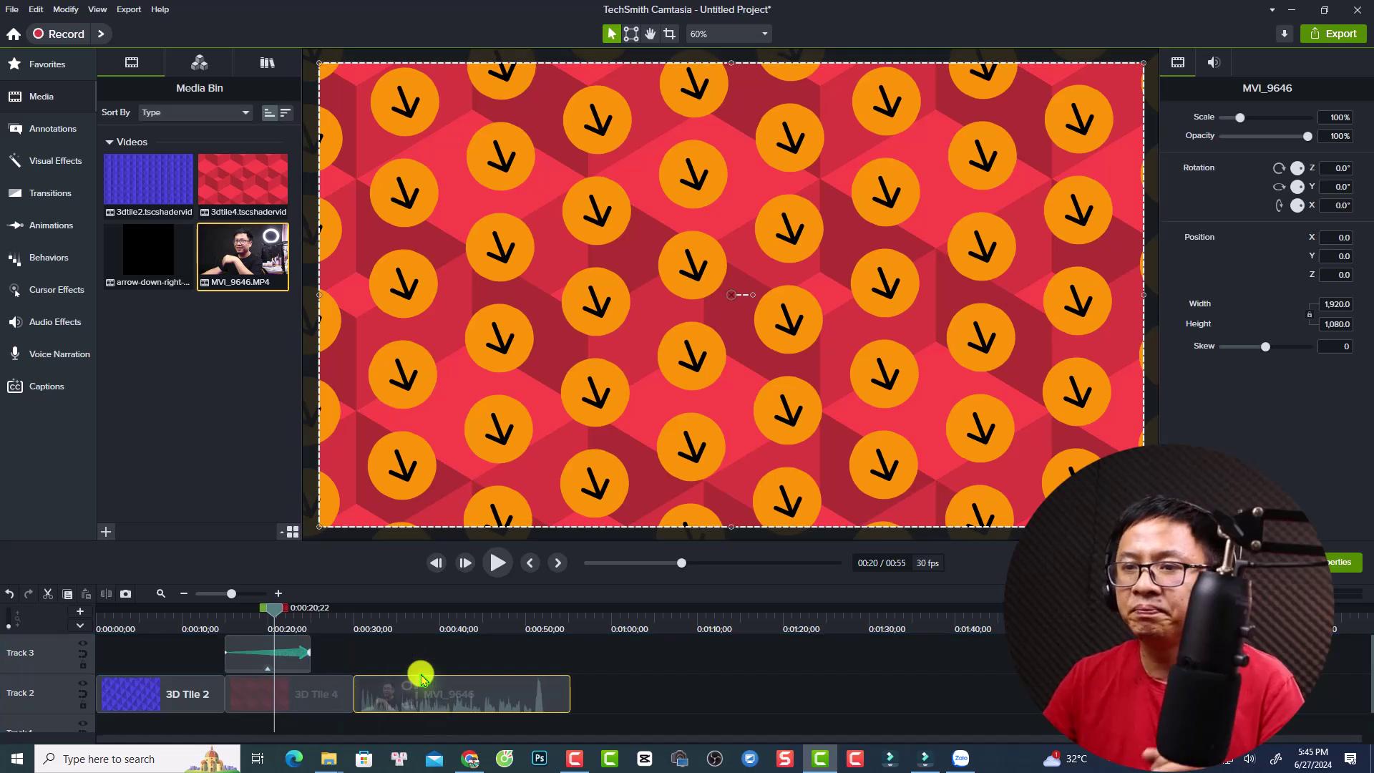
click(362, 628)
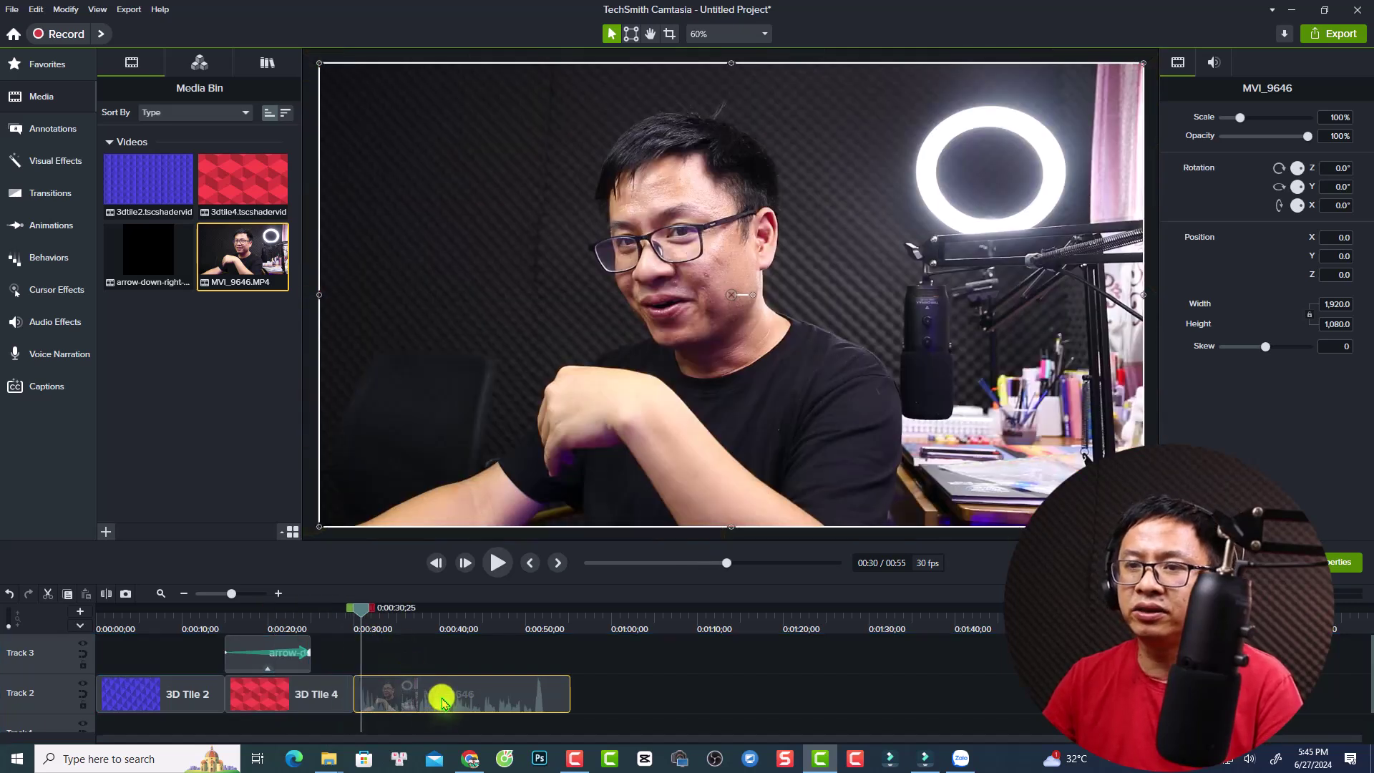
key(space)
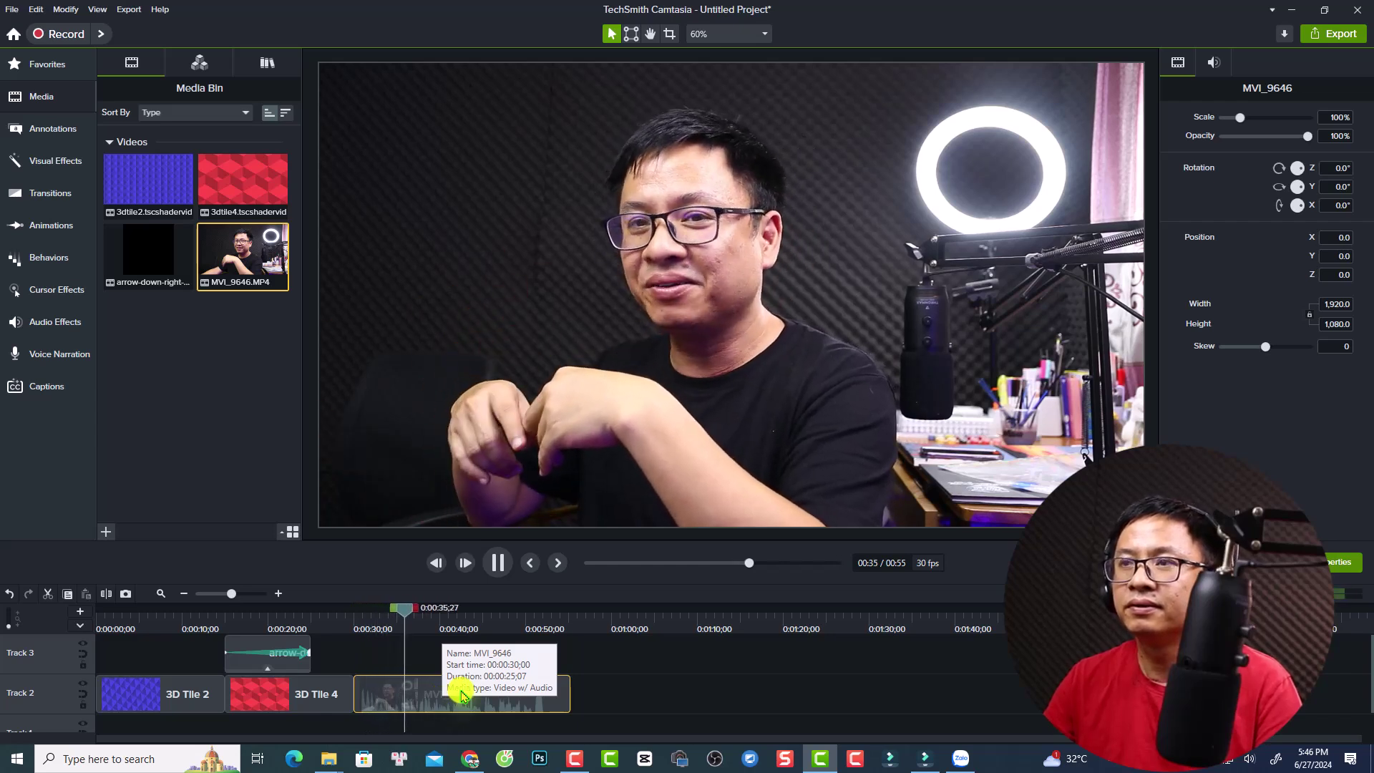
key(space)
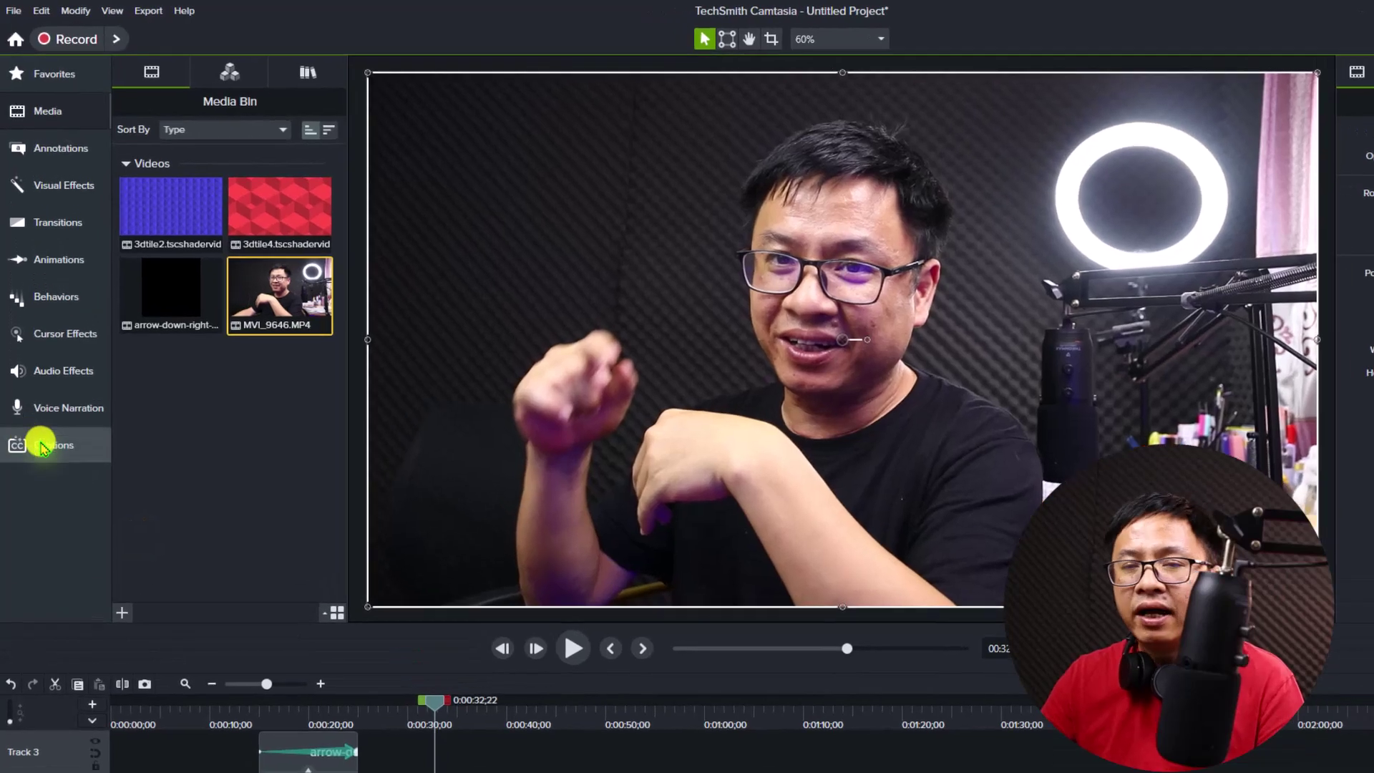
Step: Add the Noto Sans Word Box dynamic caption on Track 3 above the MVI_9646 clip and trim it to the clip's end
click(50, 452)
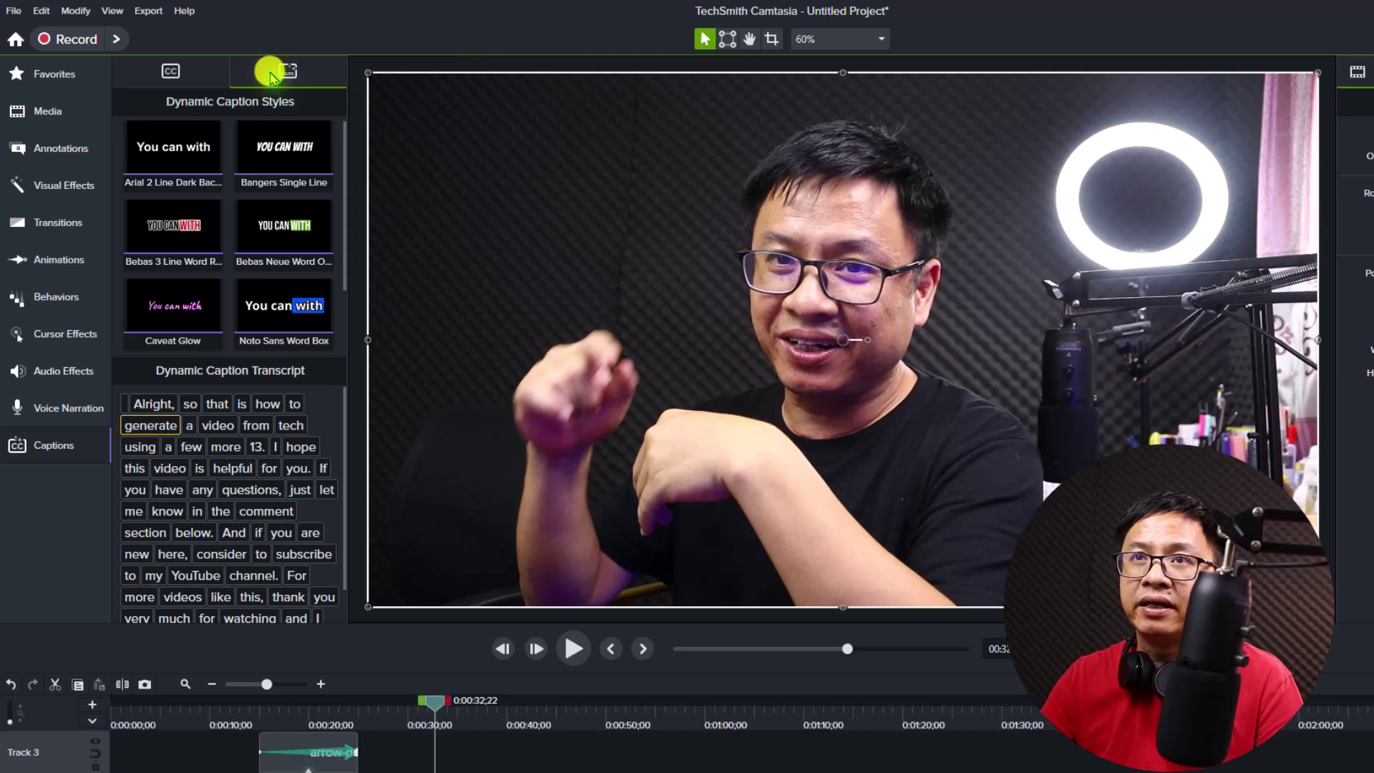
click(172, 75)
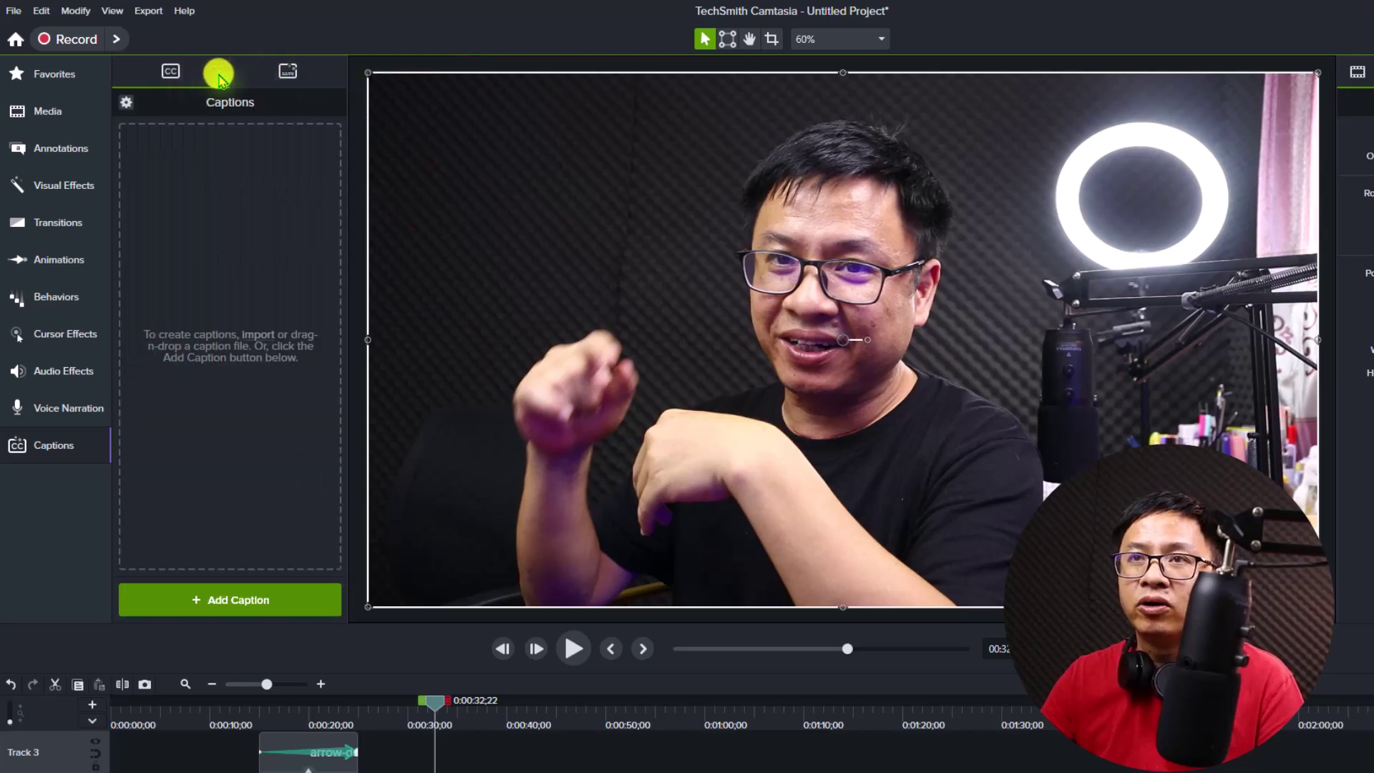
click(286, 72)
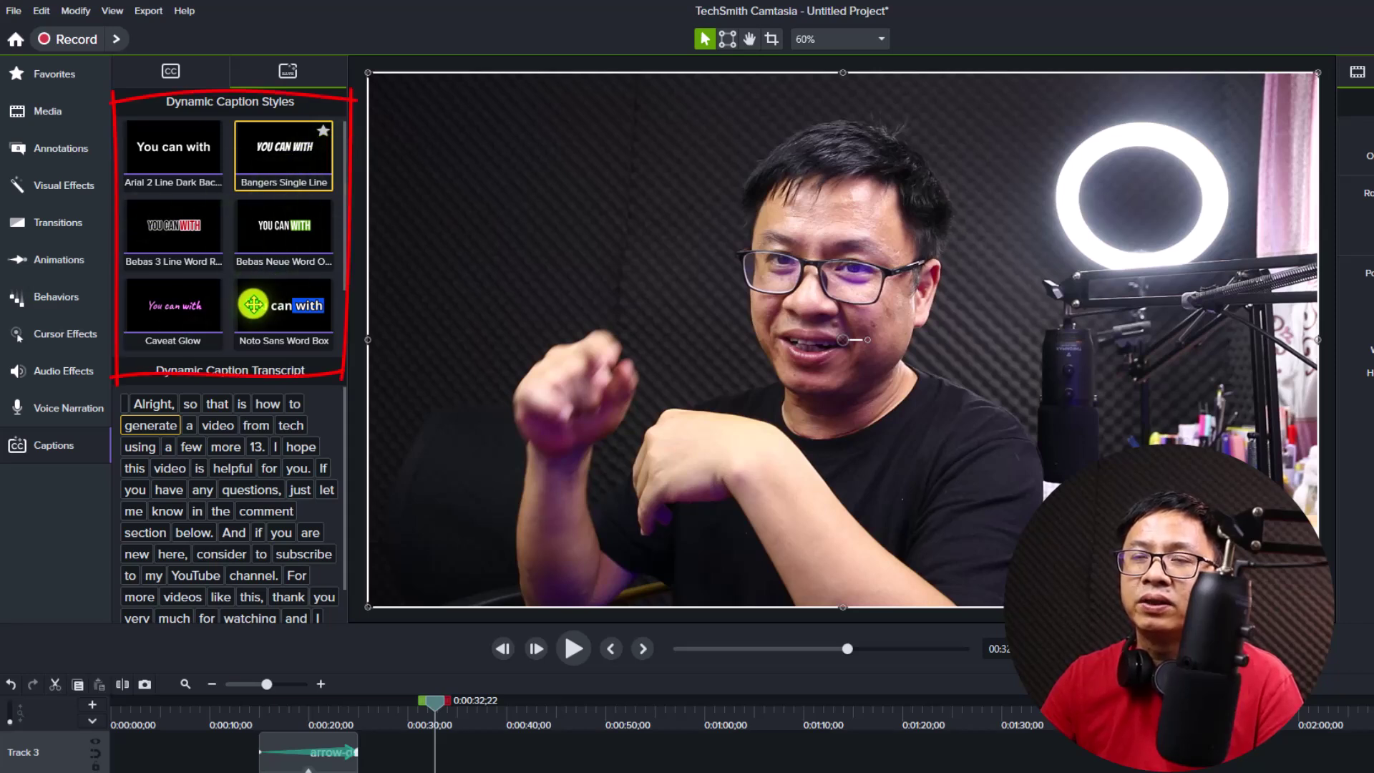
click(288, 320)
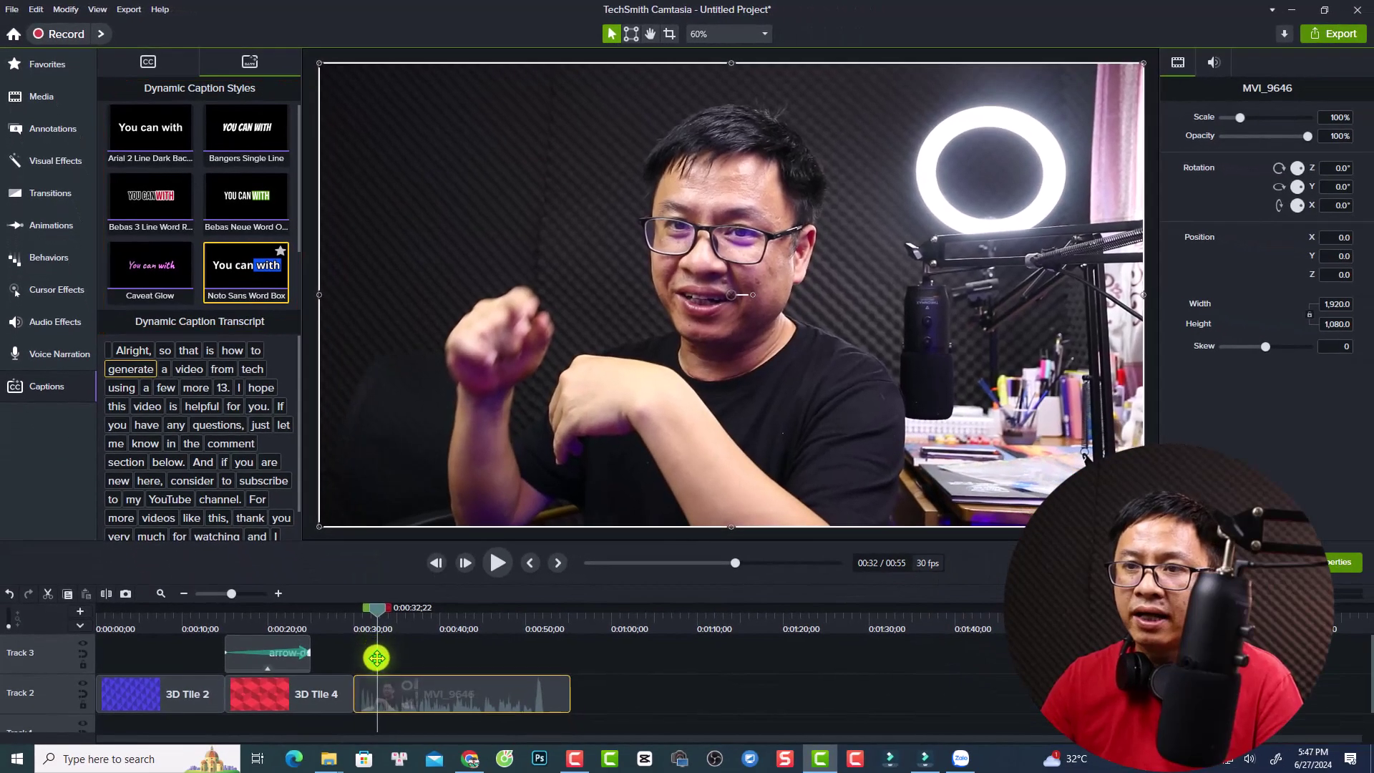
drag(363, 664, 362, 662)
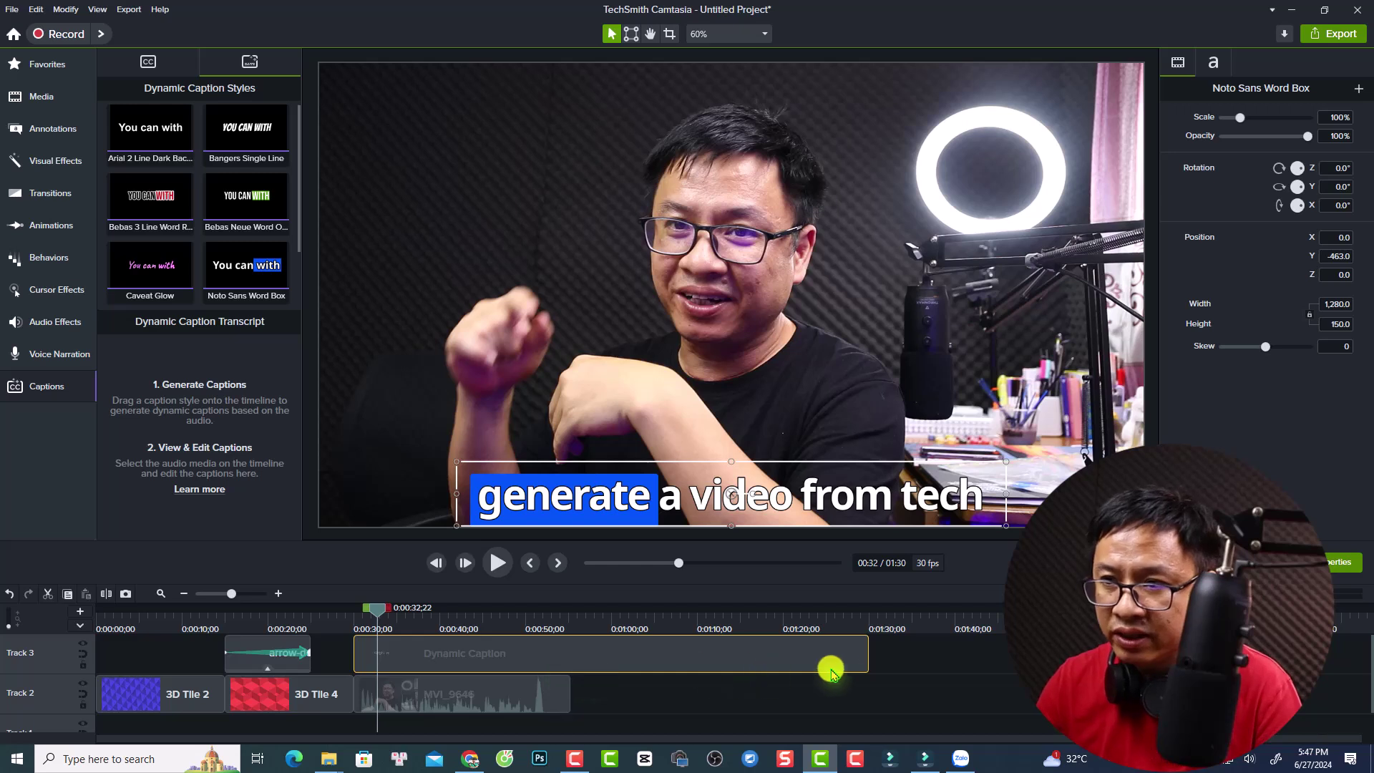
drag(868, 654, 570, 654)
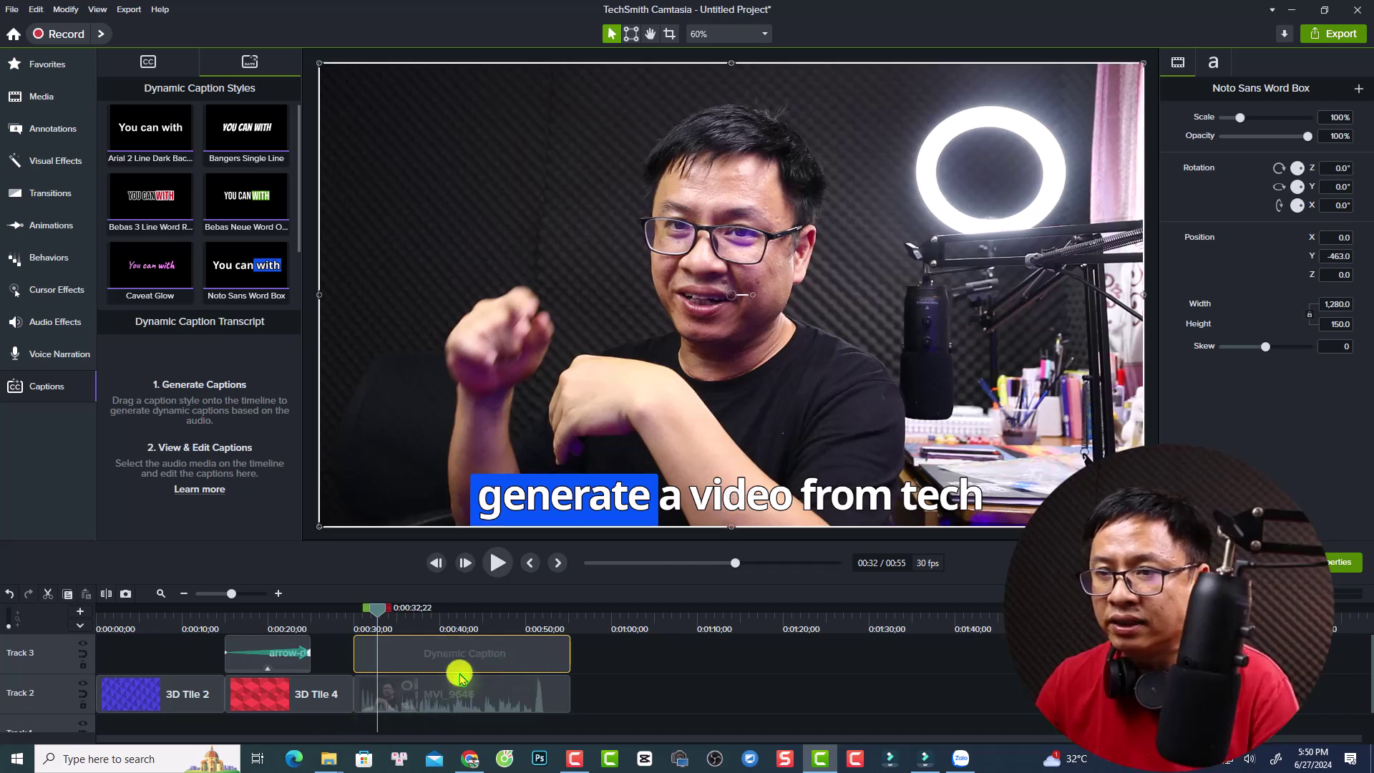
Step: Show the caption transcript of the MVI_9646 clip and play the clip from its start to check the dynamic captions
click(422, 697)
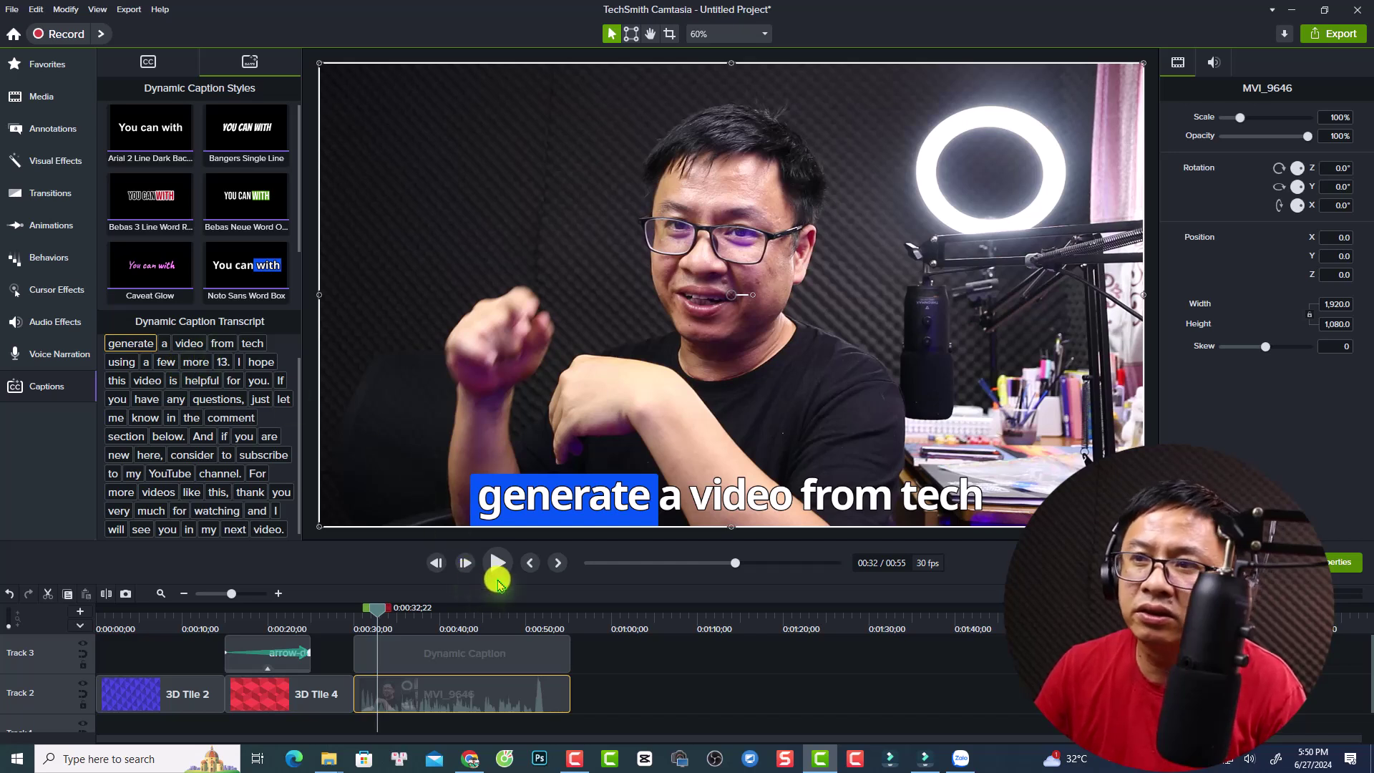
click(374, 611)
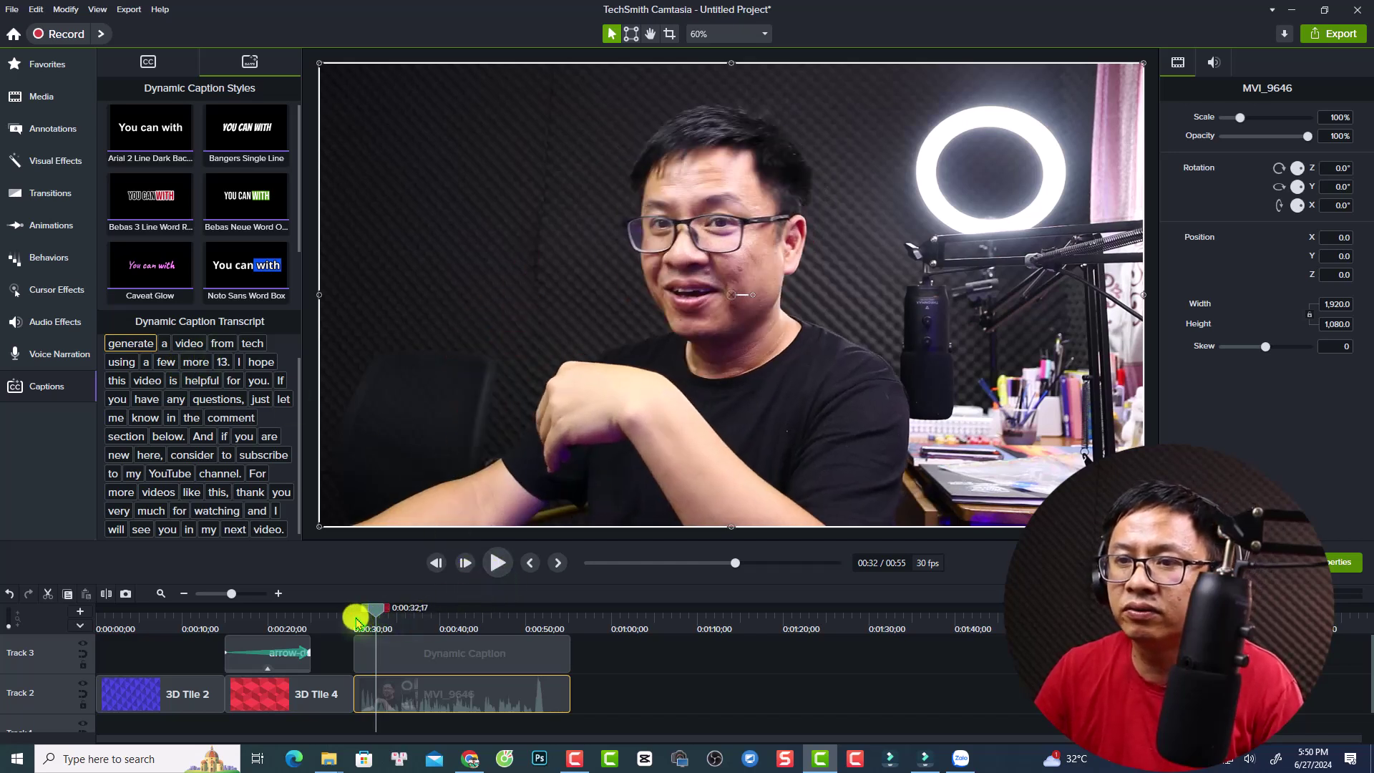
drag(357, 620, 356, 618)
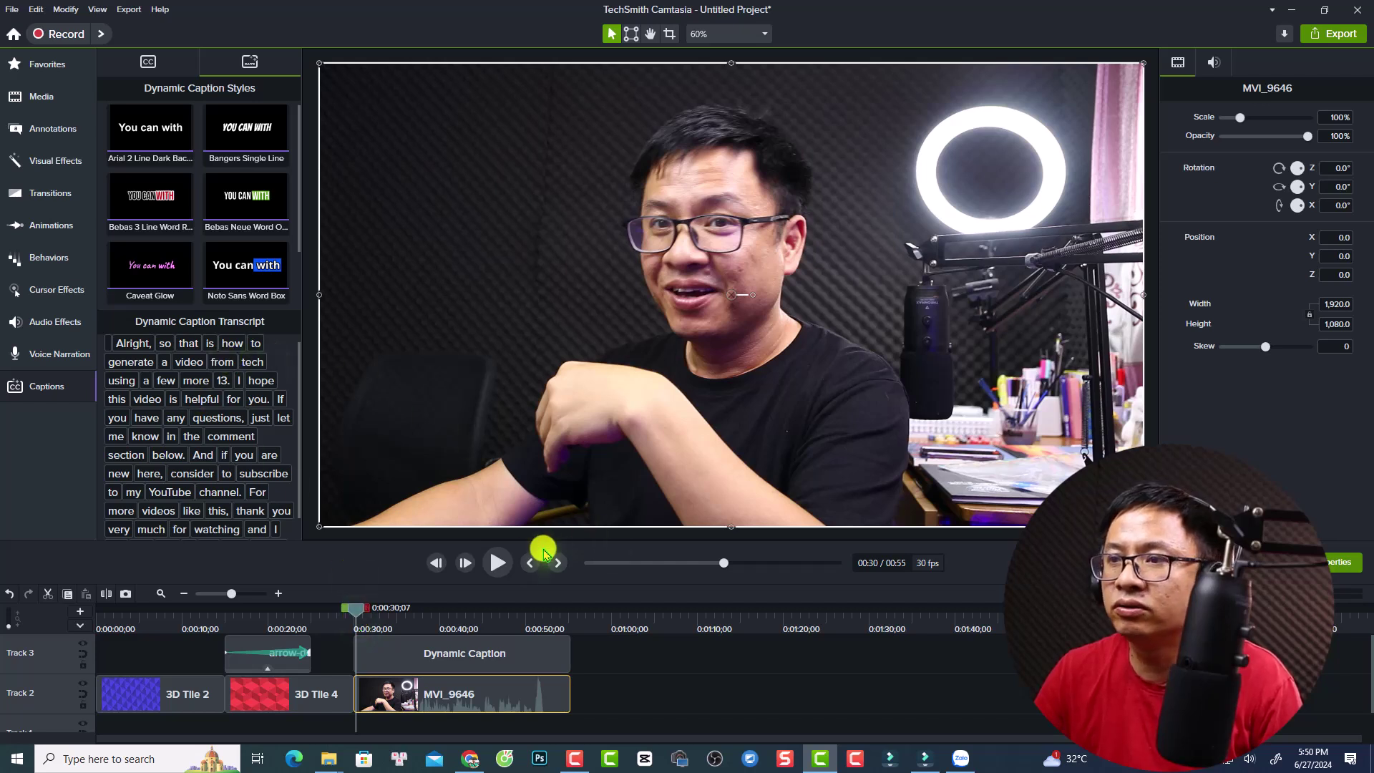
click(500, 567)
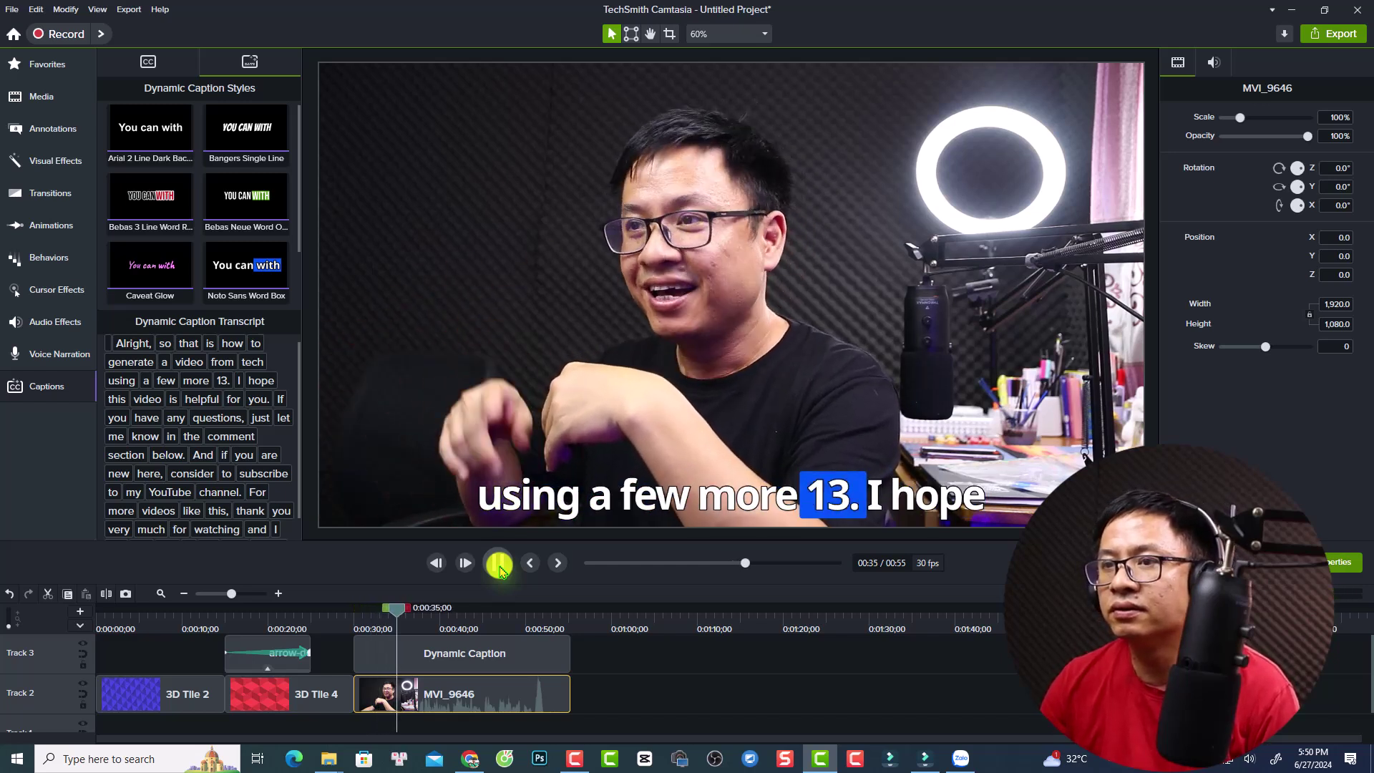
click(499, 565)
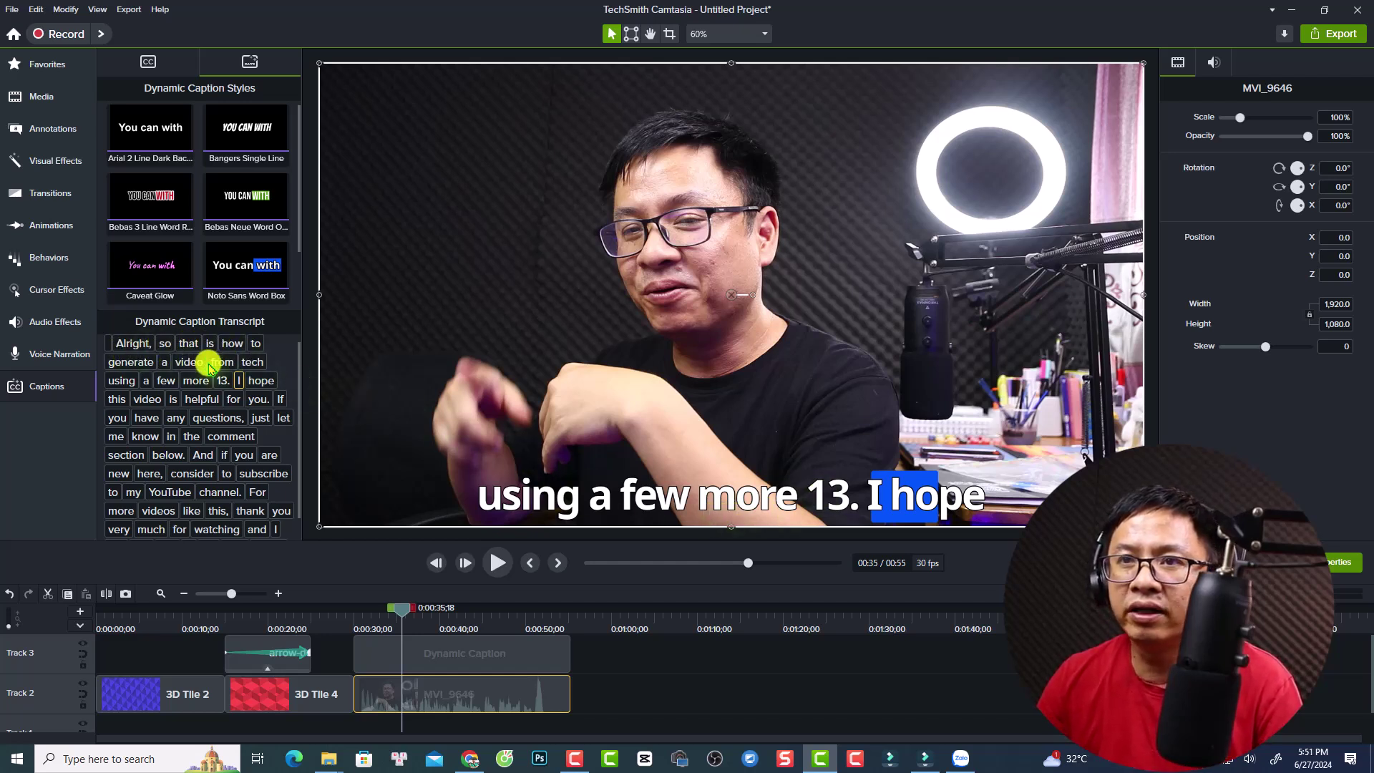
Step: Correct the caption transcript by replacing "tech" with "text" and "few" with "Filmora", and deleting the word "more"
click(252, 362)
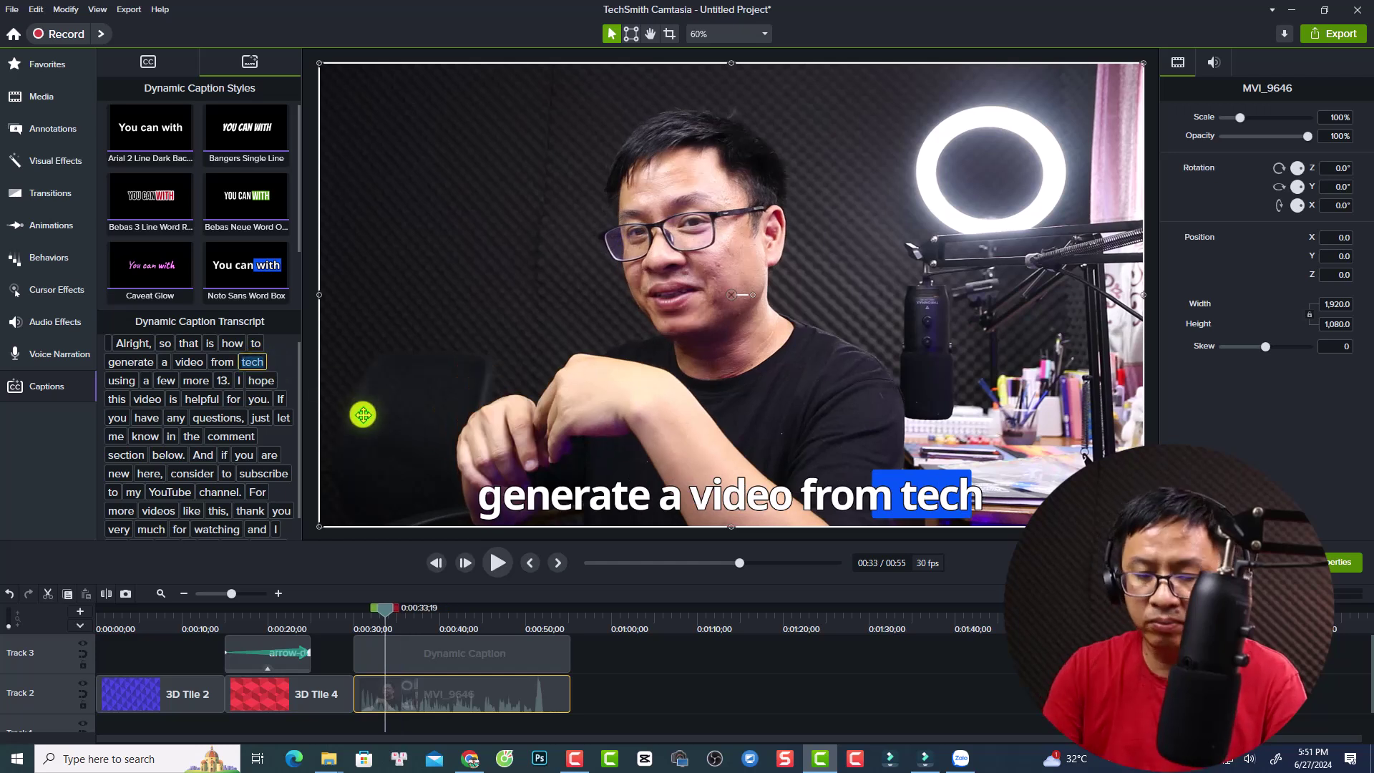
text(text)
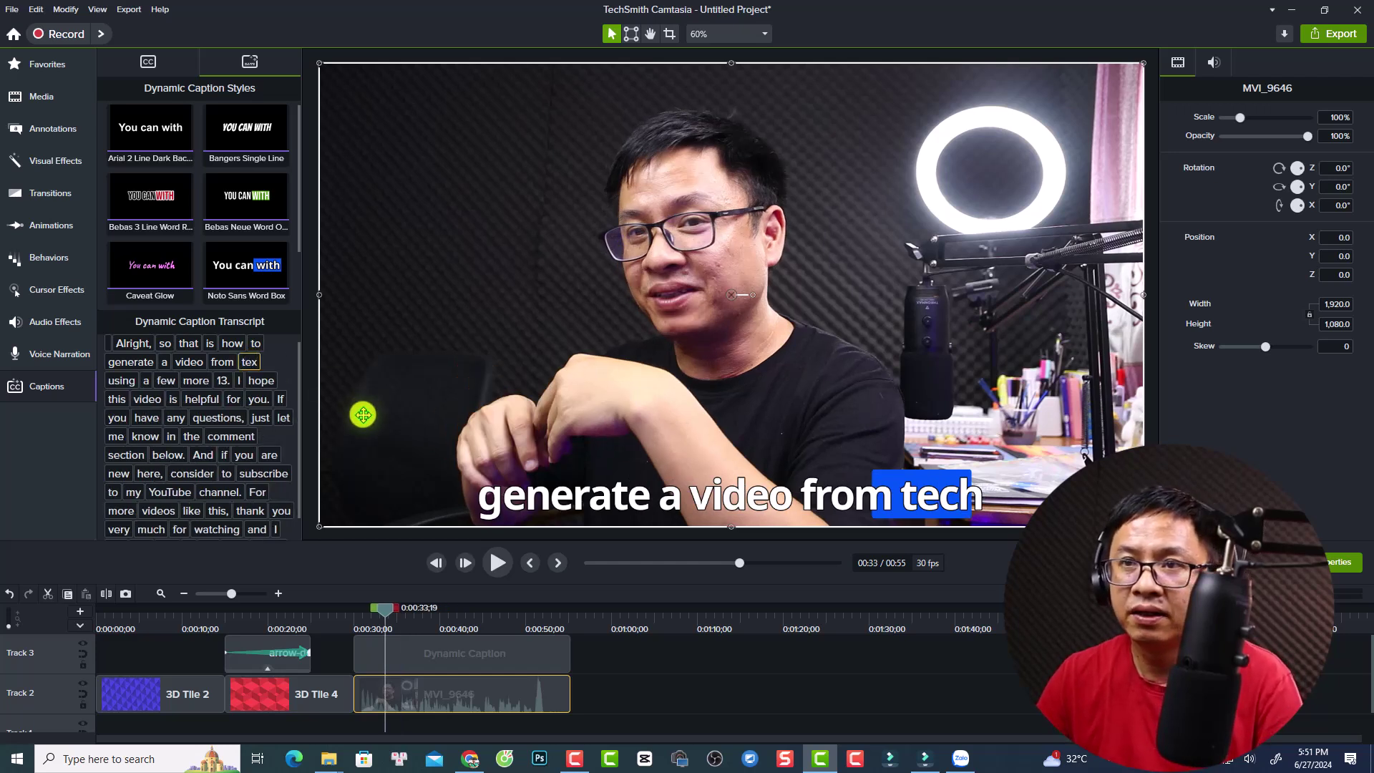
click(176, 380)
text(Fi)
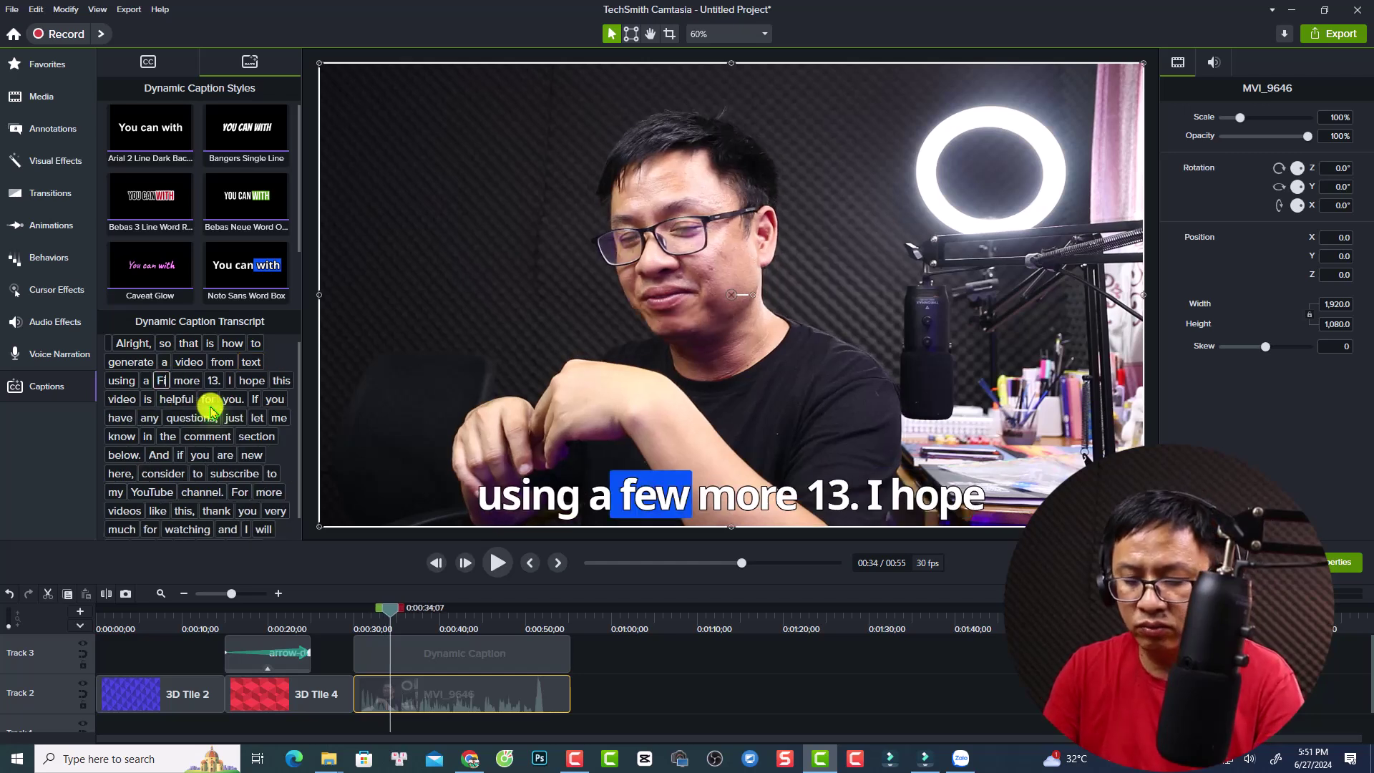
text(lmora)
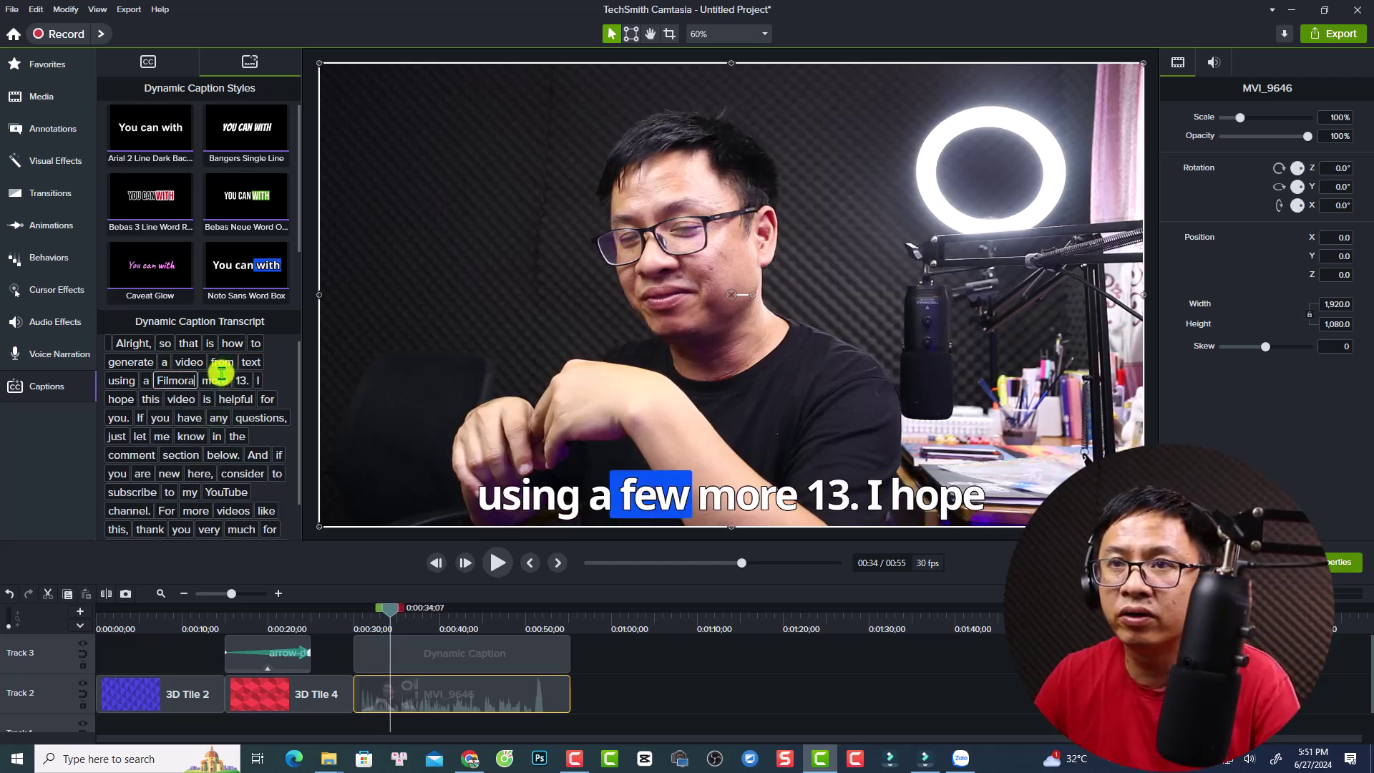
click(224, 380)
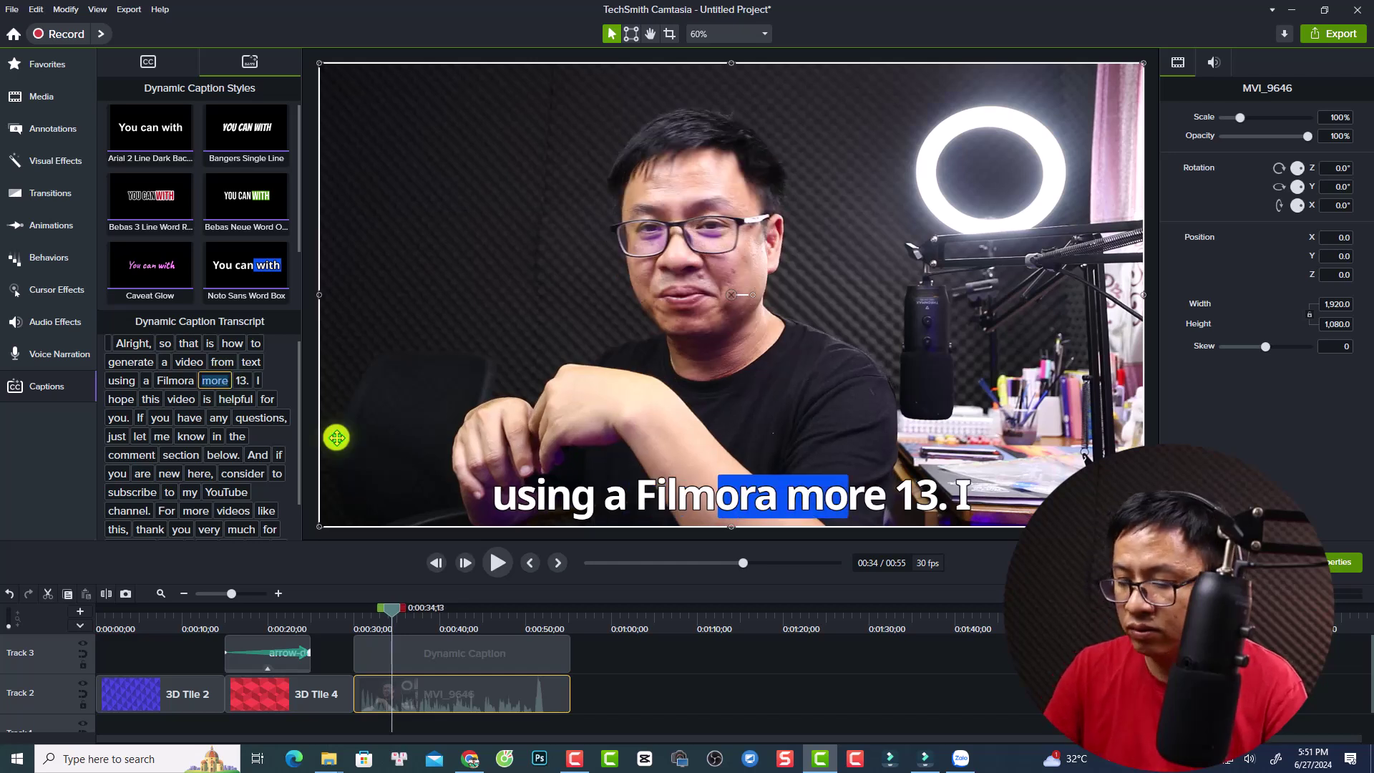
key(BackSpace)
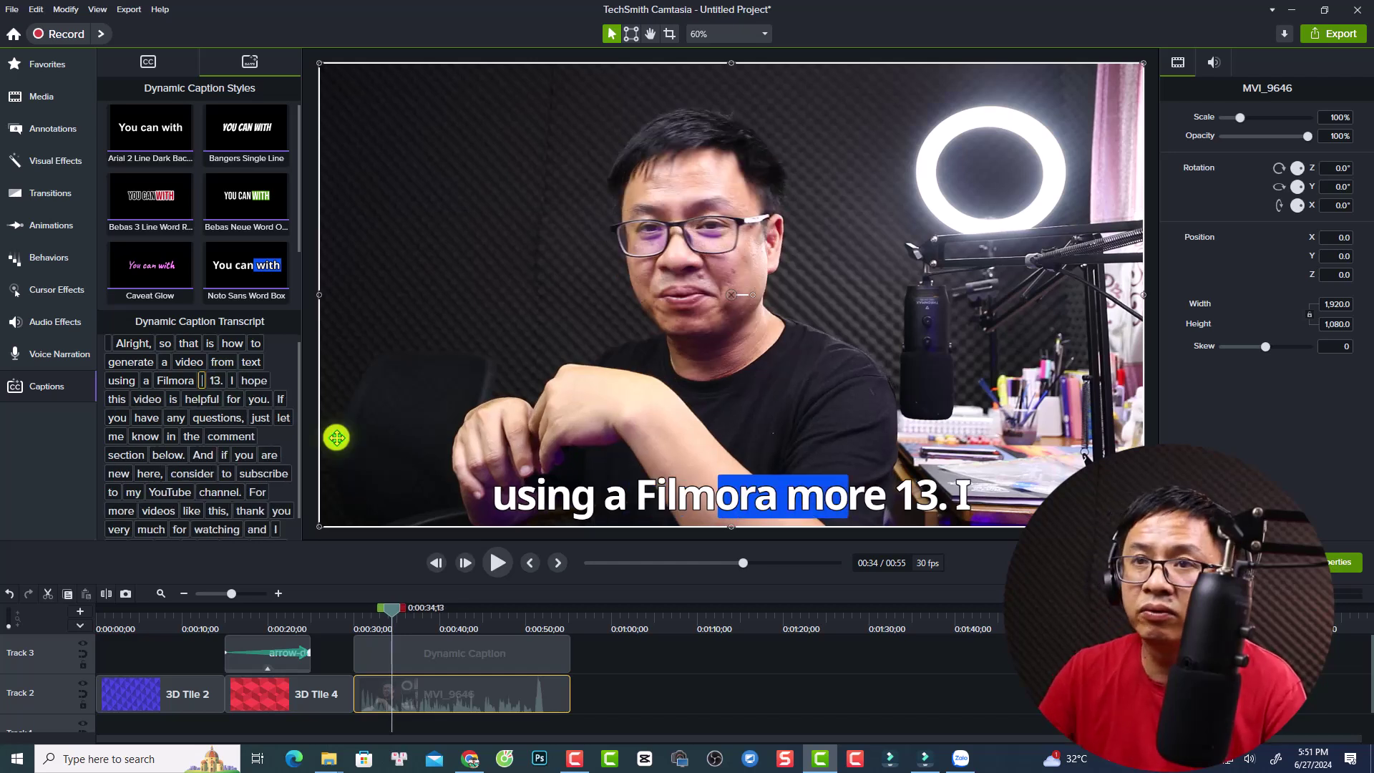
Step: Play the video from the corrected words to review the captions, and select the Dynamic Caption clip on Track 3
click(493, 572)
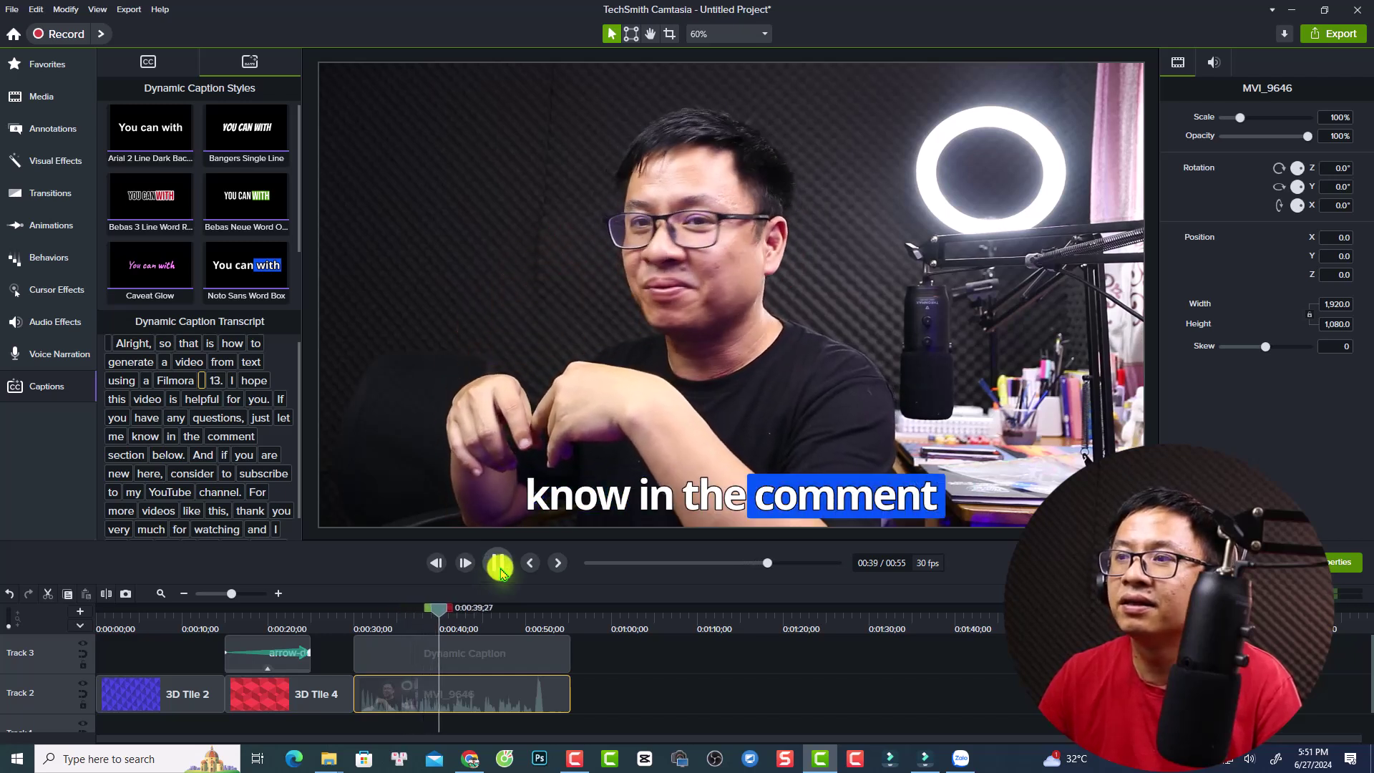
click(499, 565)
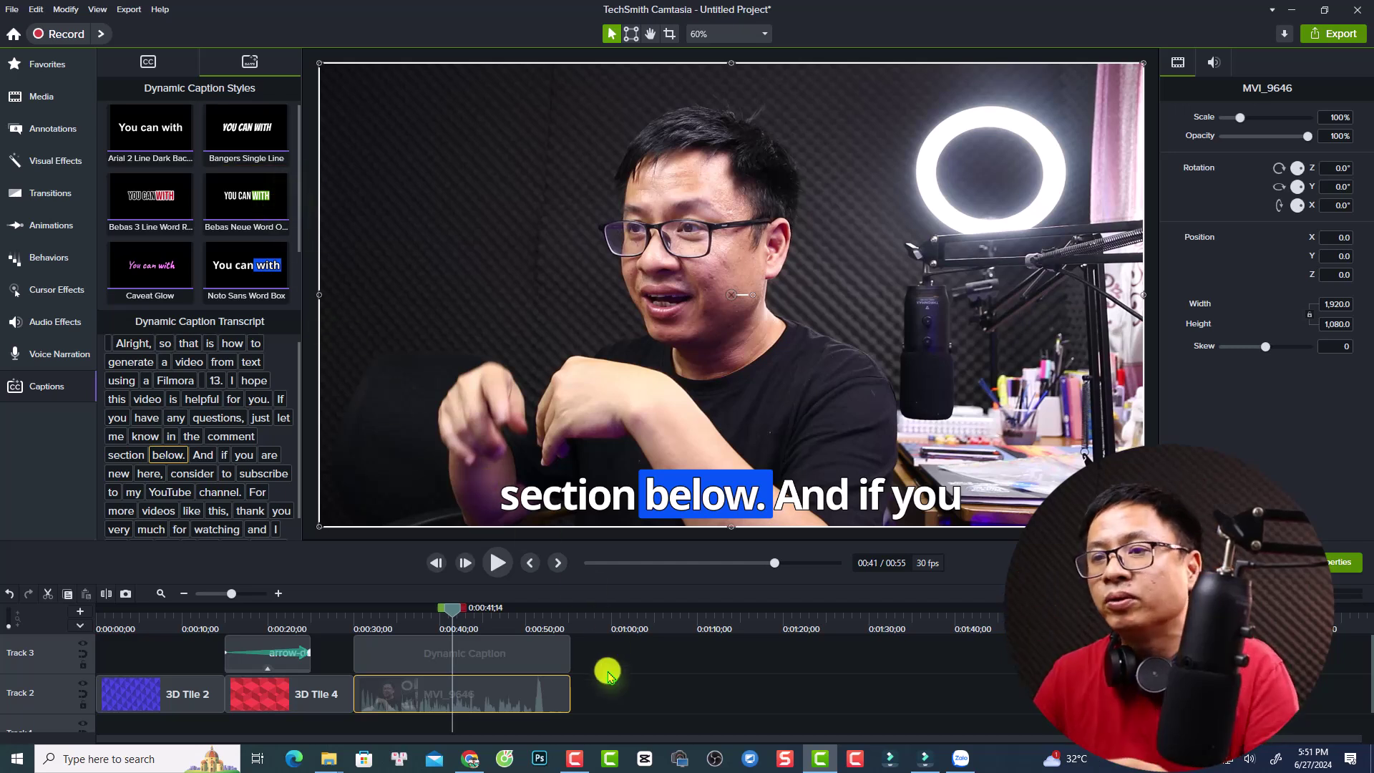
click(481, 659)
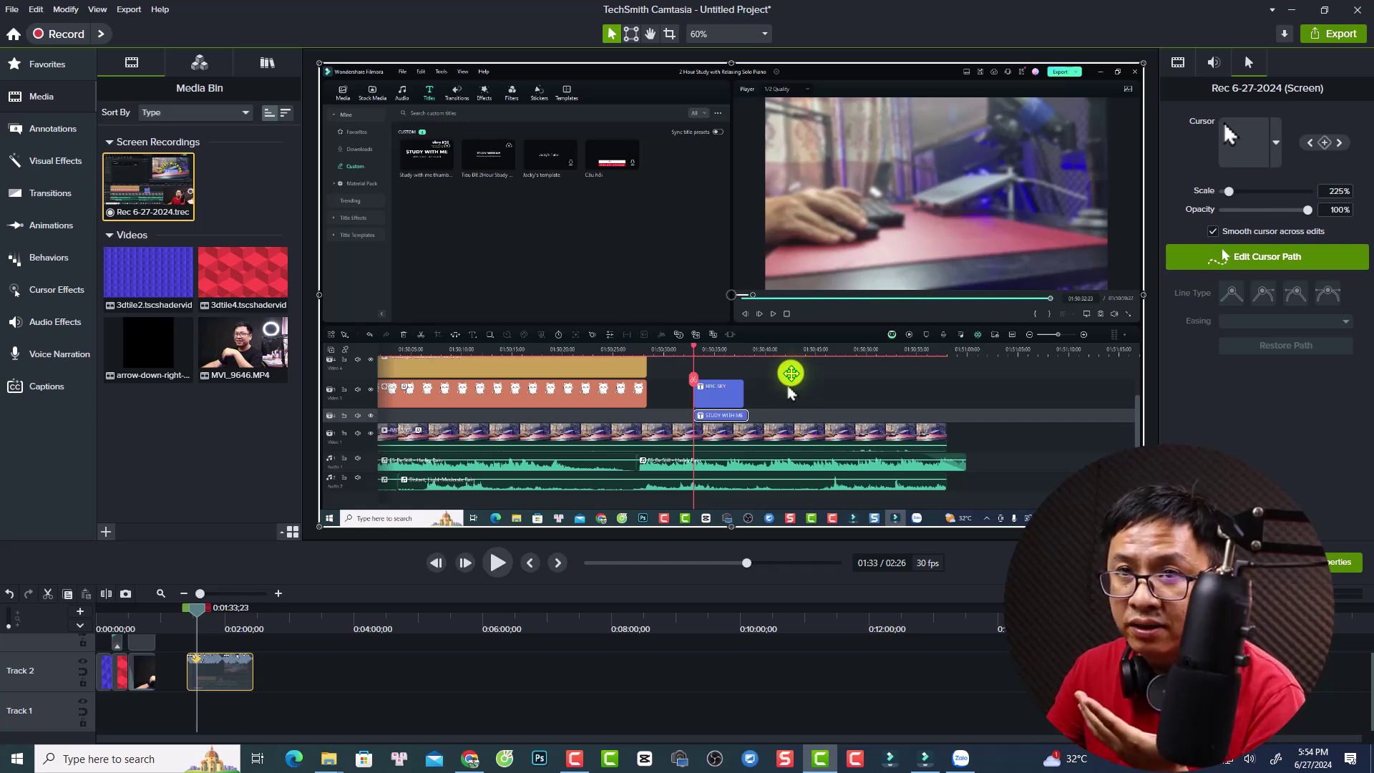
Step: Apply the Cursor Glow effect to the Rec 6-27-2024 screen recording on Track 2
click(47, 293)
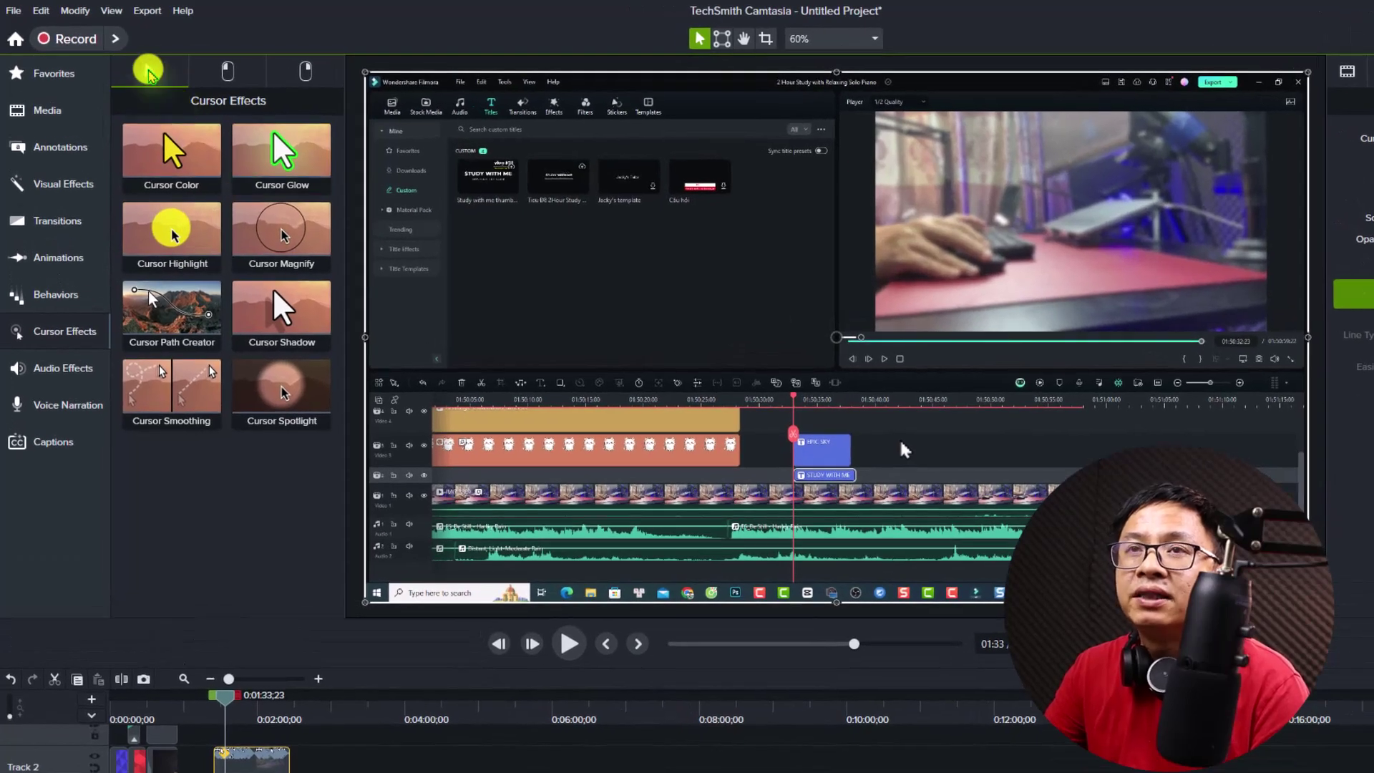
click(292, 164)
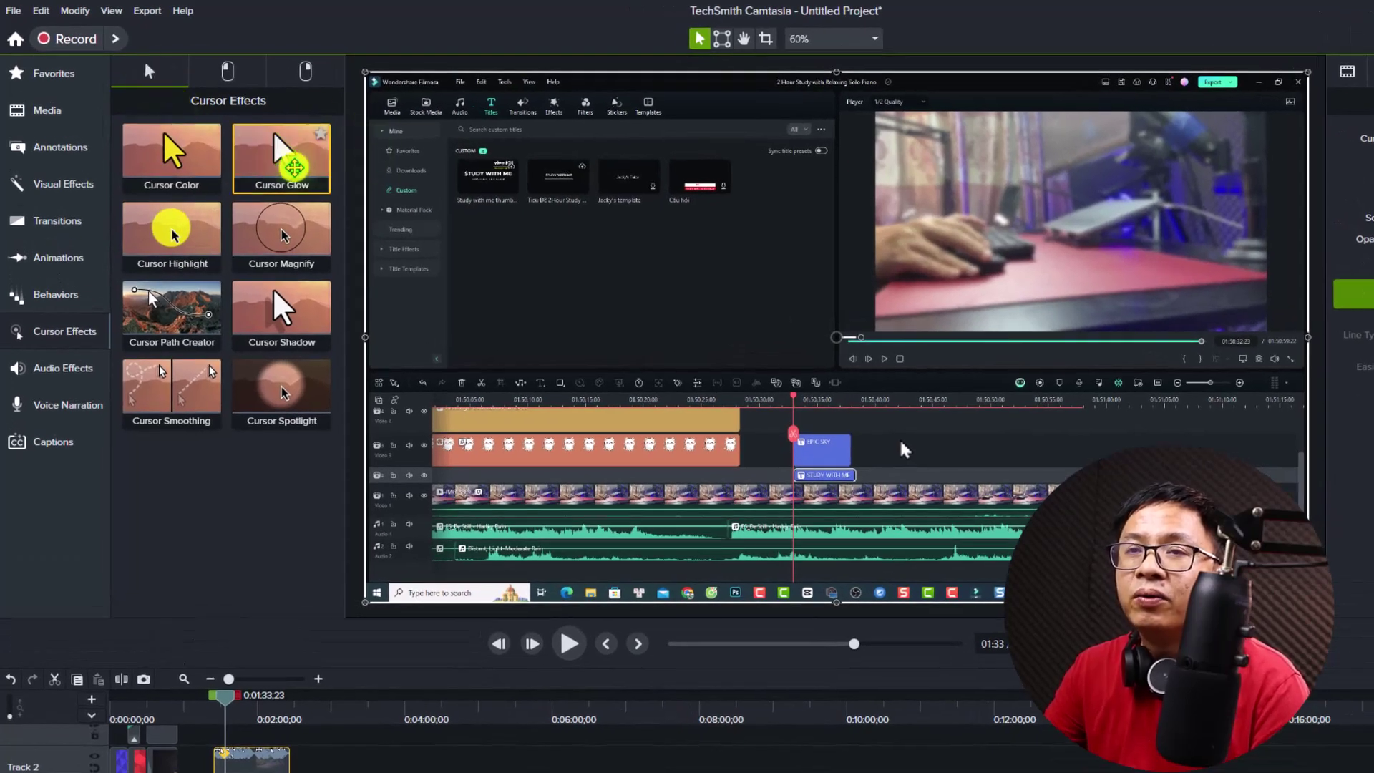
drag(294, 166, 244, 772)
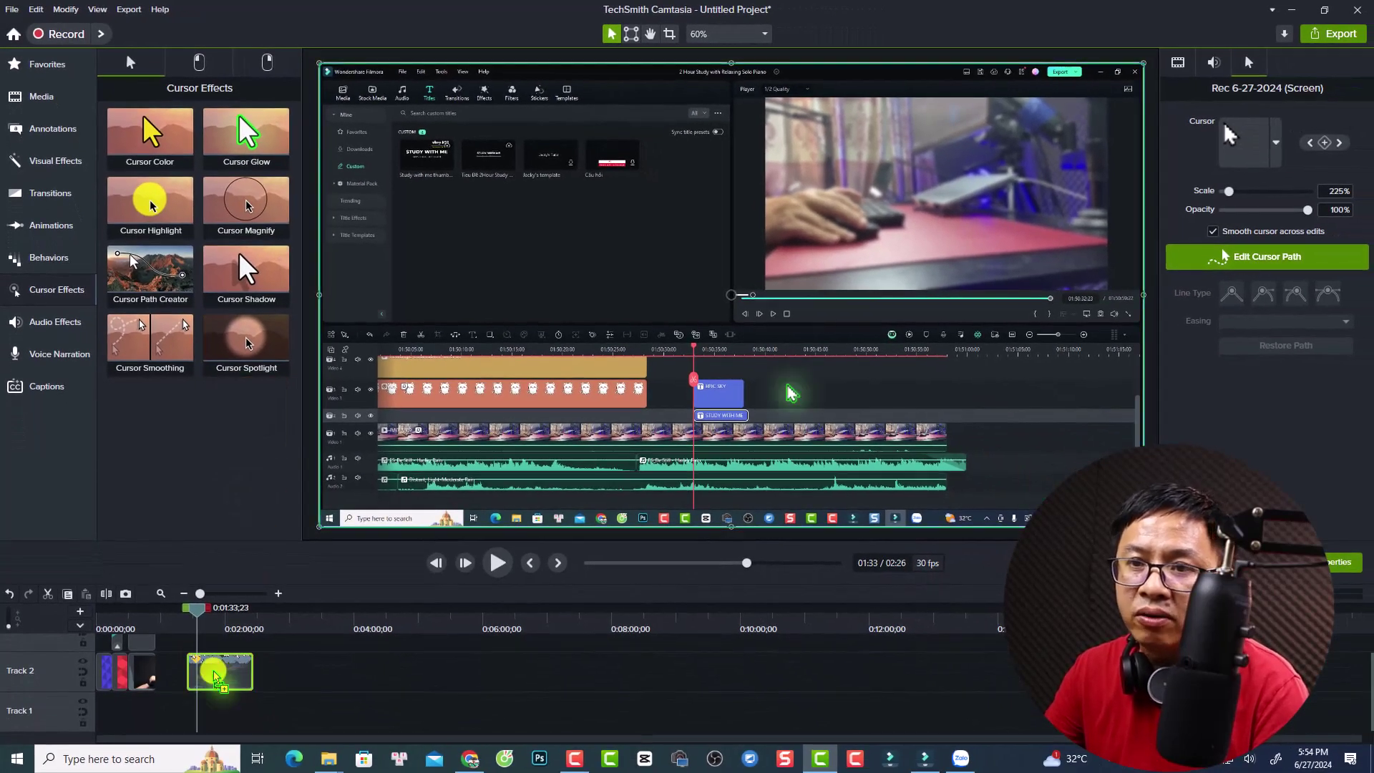
drag(215, 676, 215, 676)
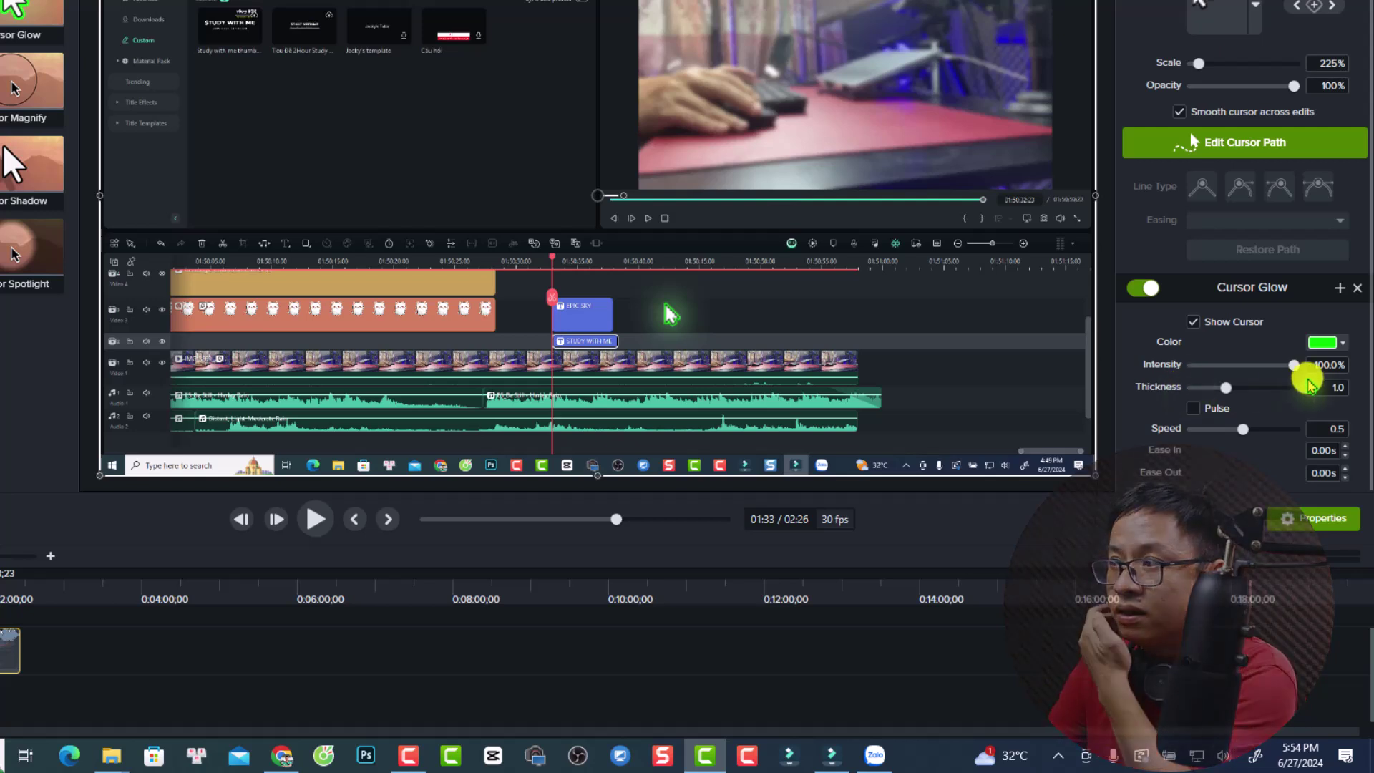
Step: Set the Cursor Glow color to yellow (#EADD0F), its thickness to 1.6 and its intensity to 86.4%
click(1340, 344)
click(1338, 502)
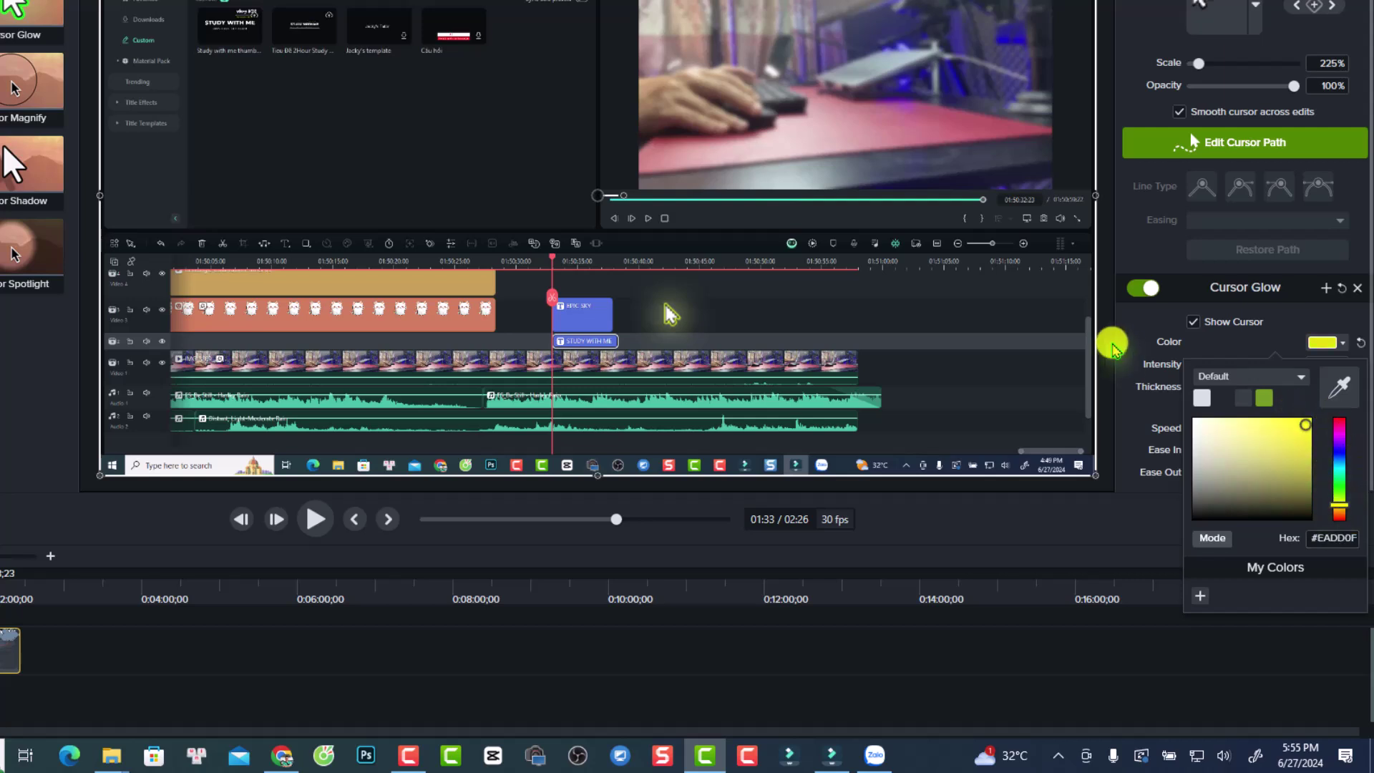
click(1109, 341)
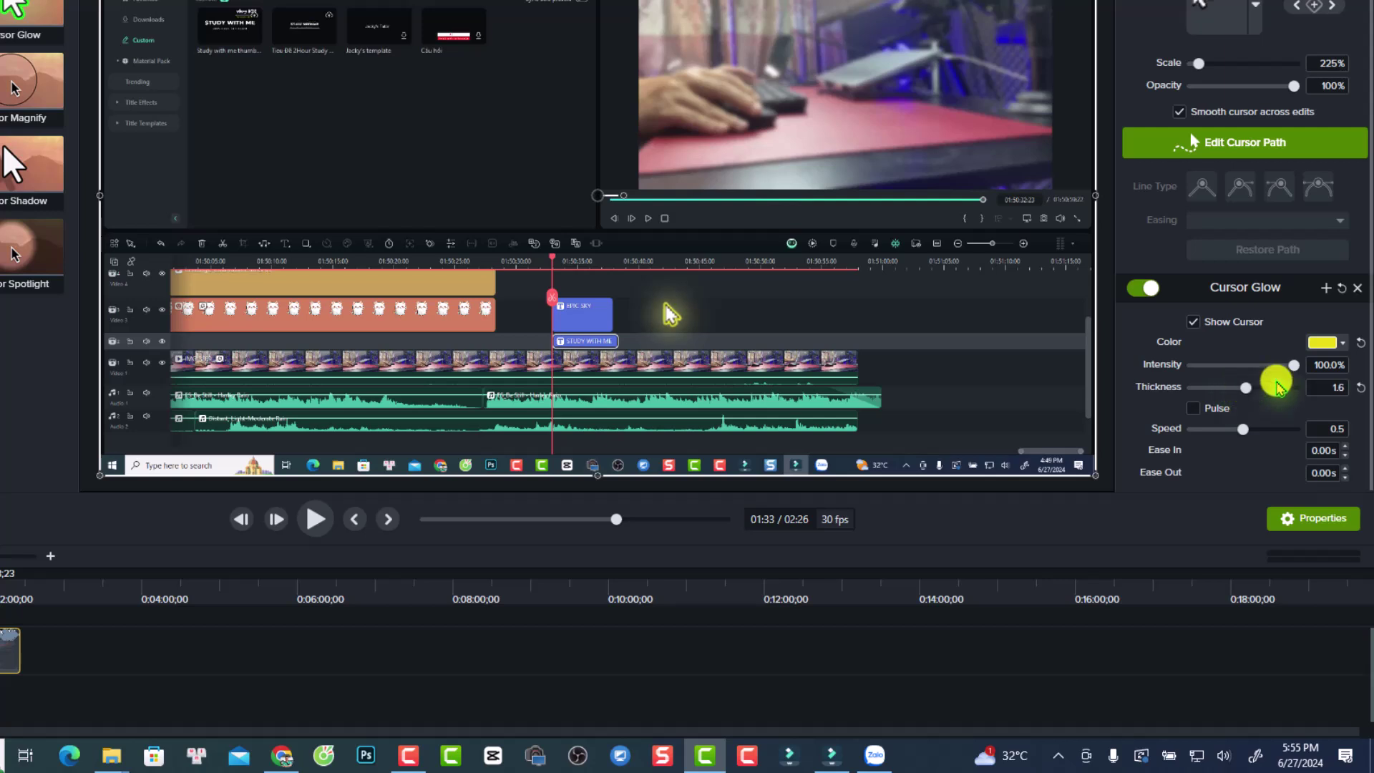
drag(1284, 366, 1281, 366)
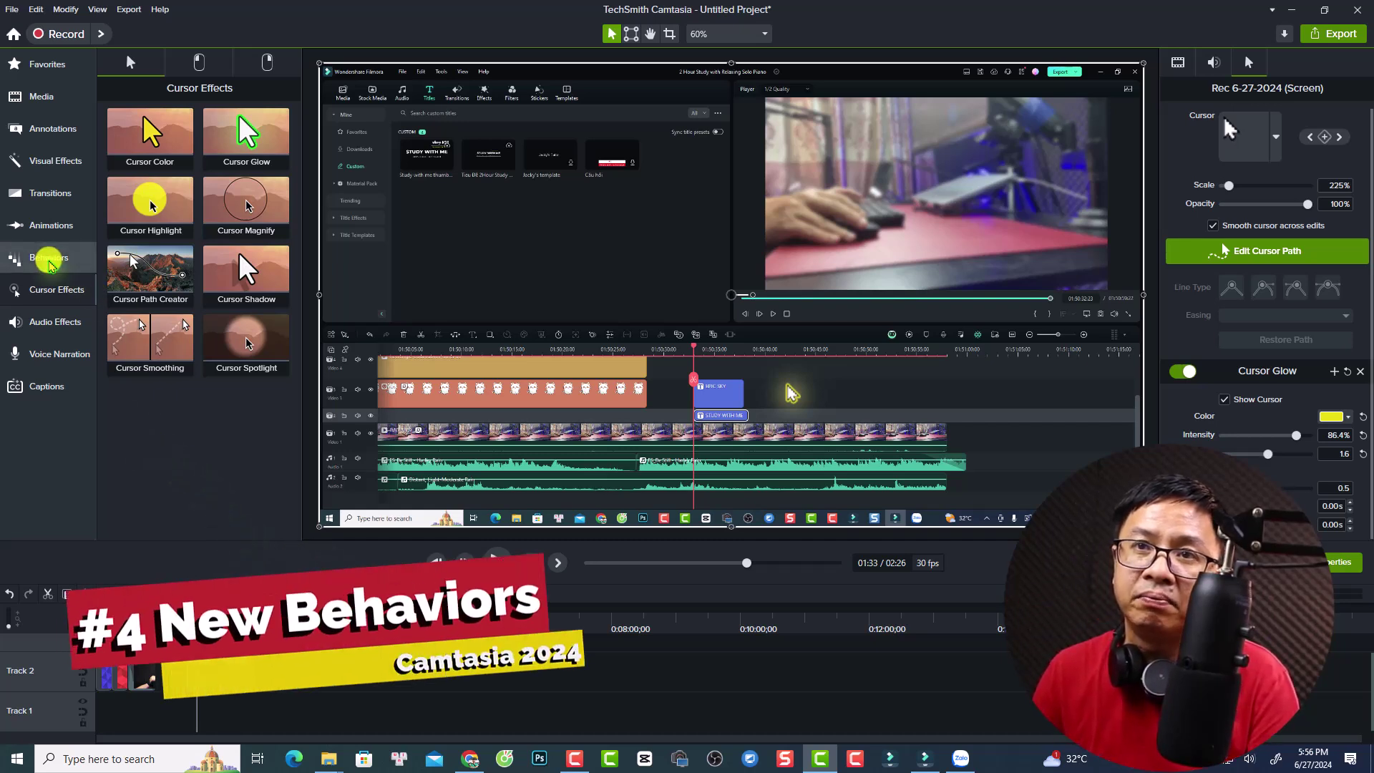
Step: Add the green thought bubble callout over the screen recording on the canvas and replace its text with "Wiggle"
click(48, 262)
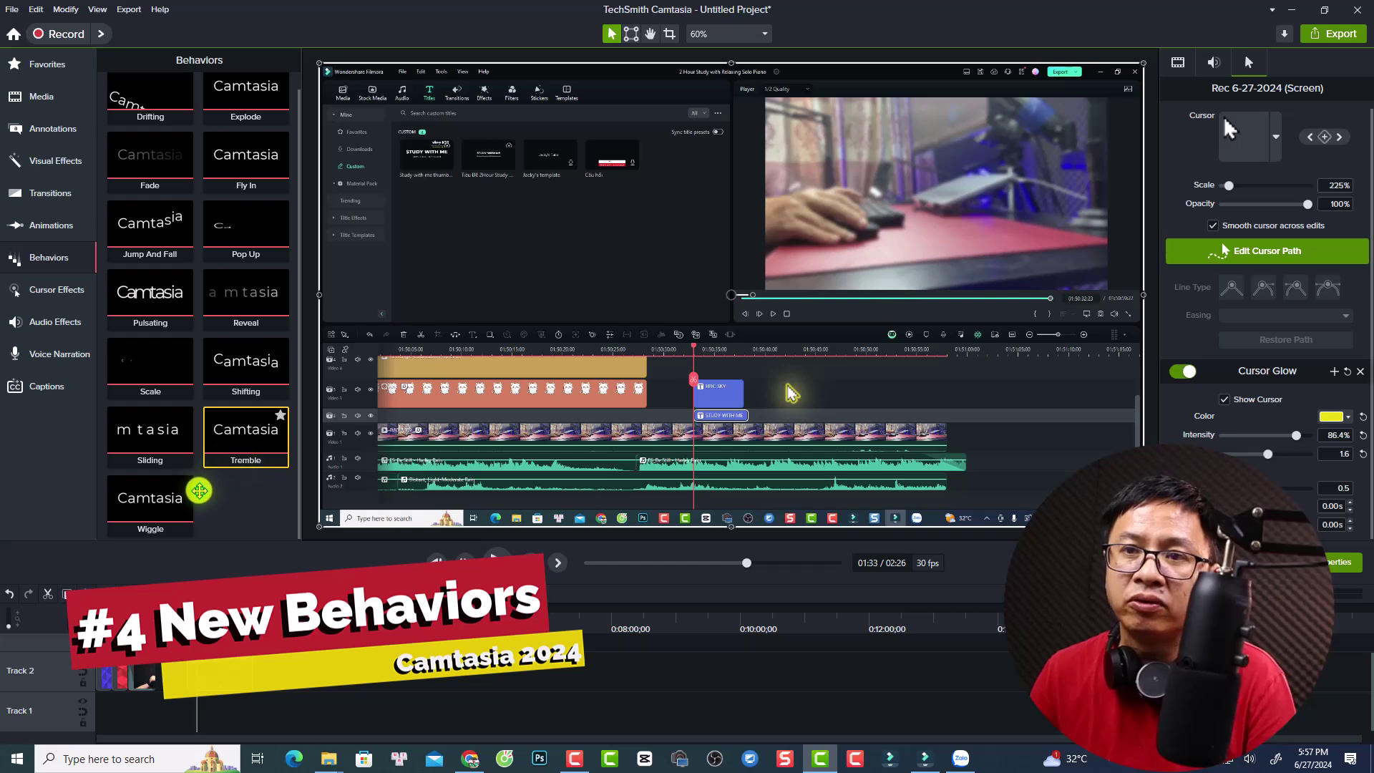
click(50, 126)
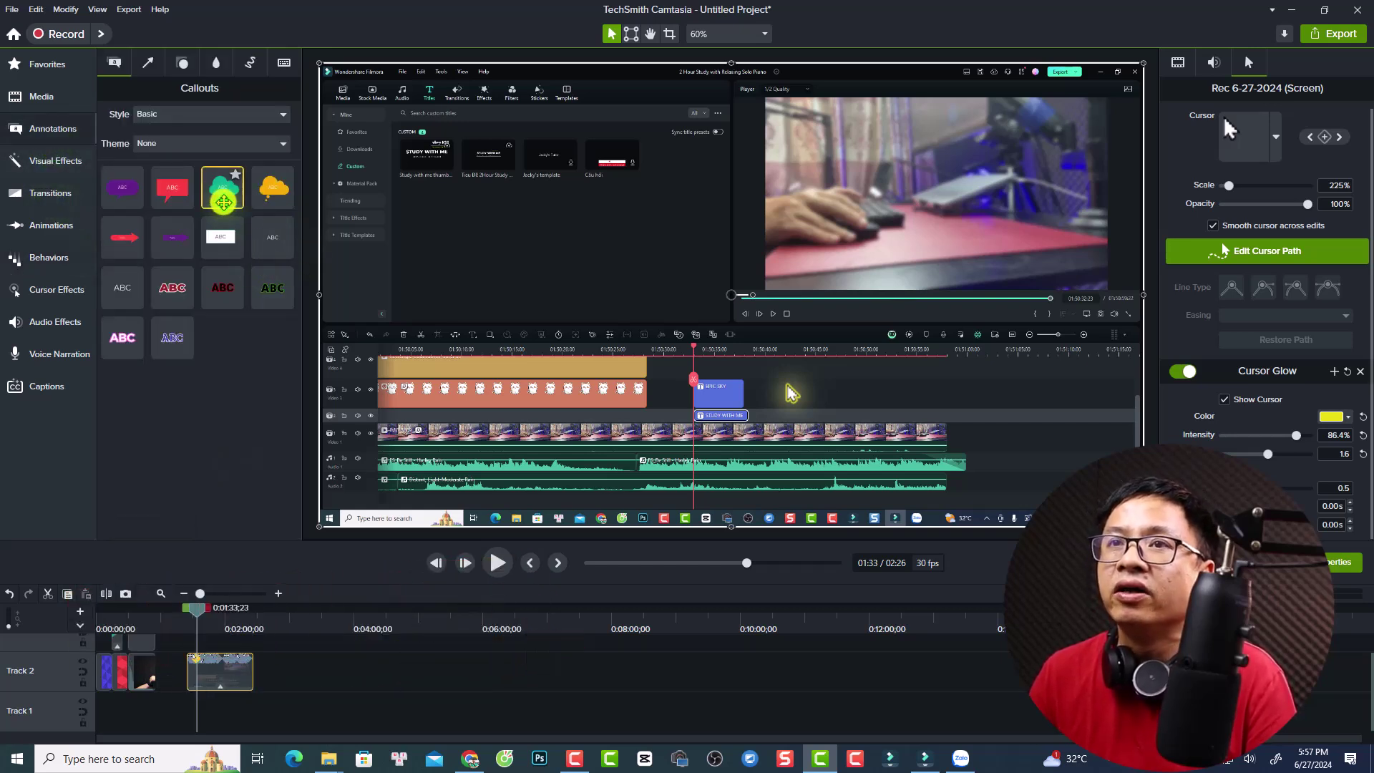
drag(224, 203, 623, 267)
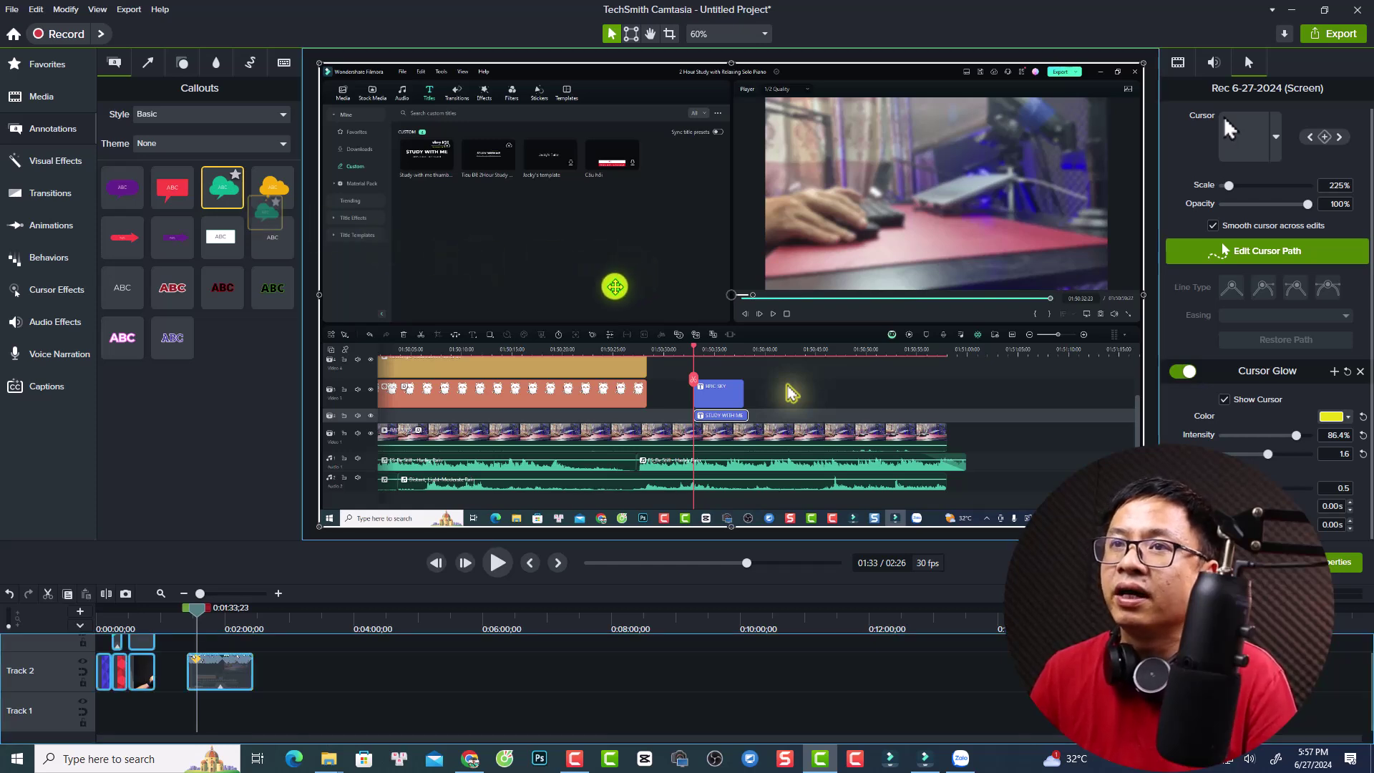
drag(615, 286, 615, 286)
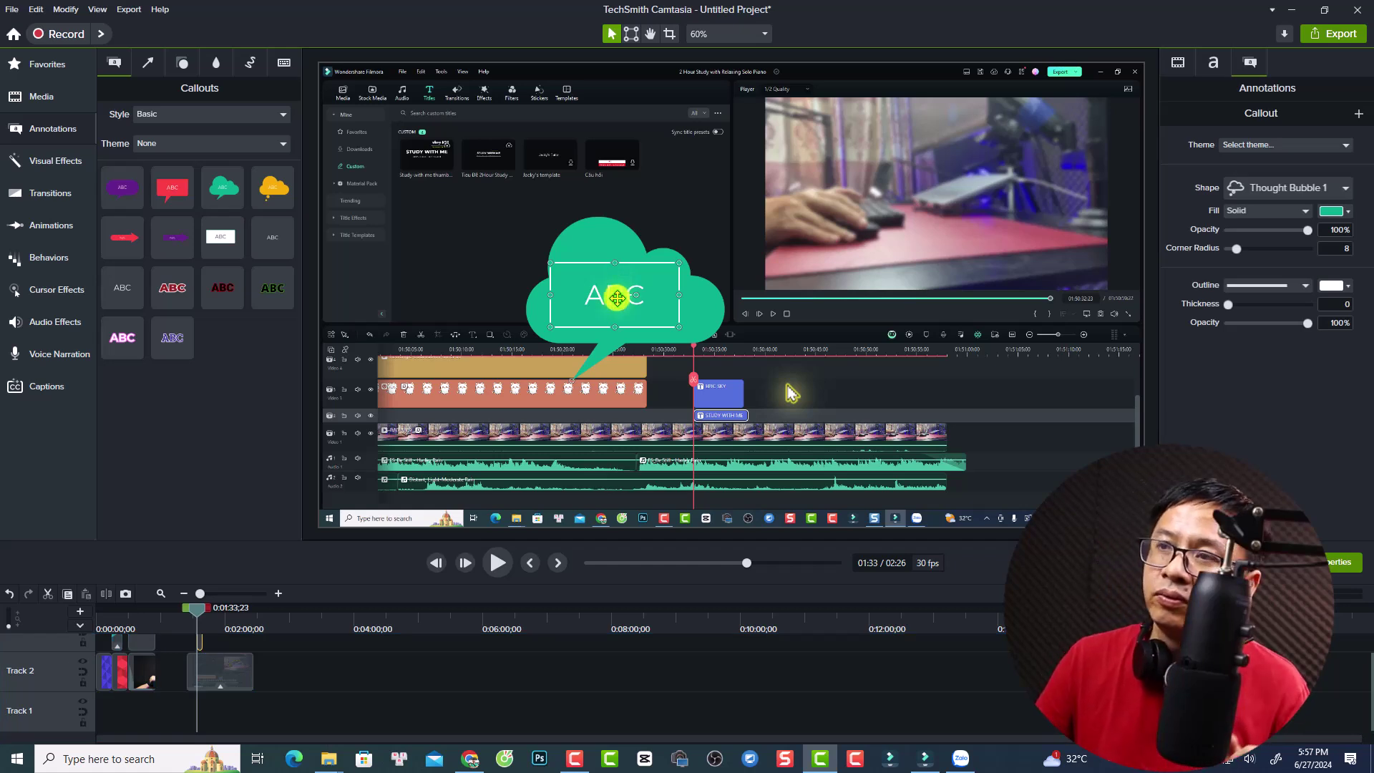
double_click(601, 291)
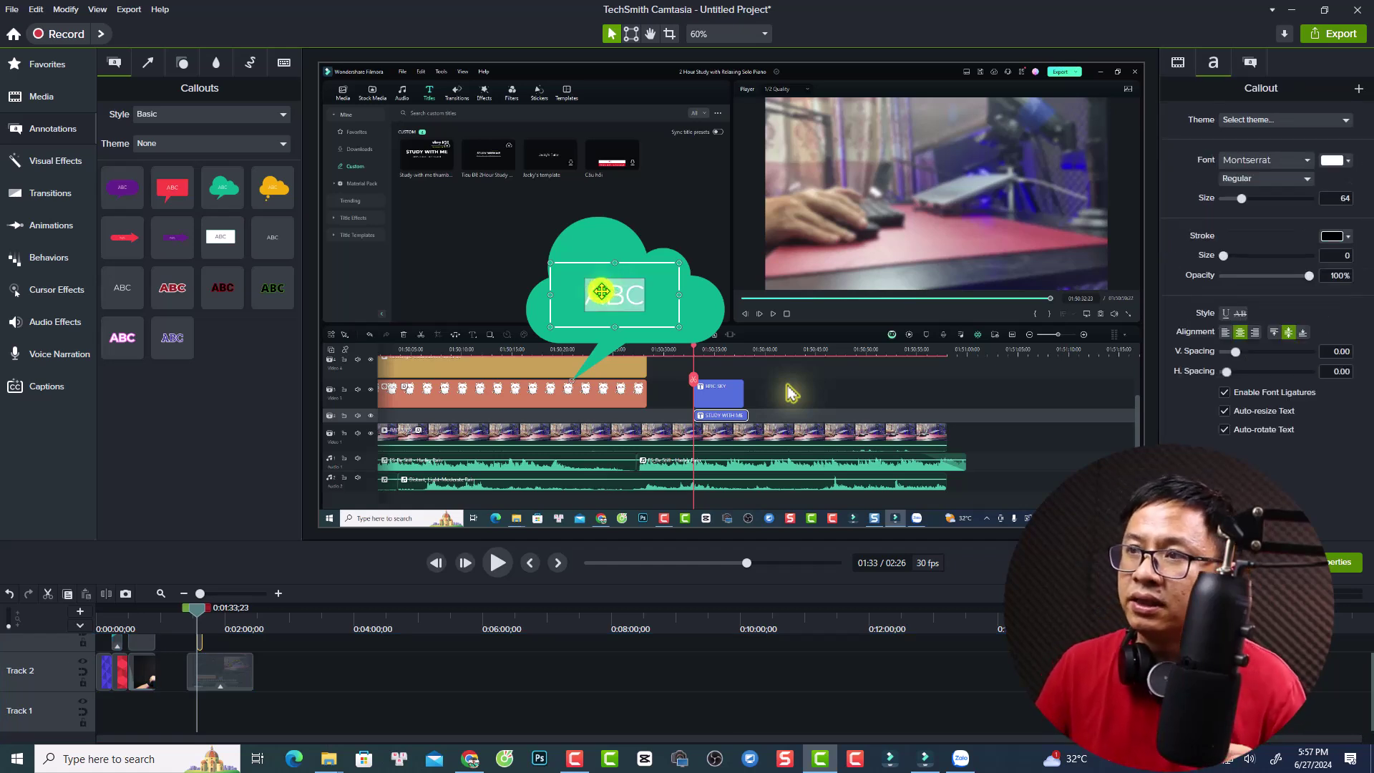
text(Wiggle)
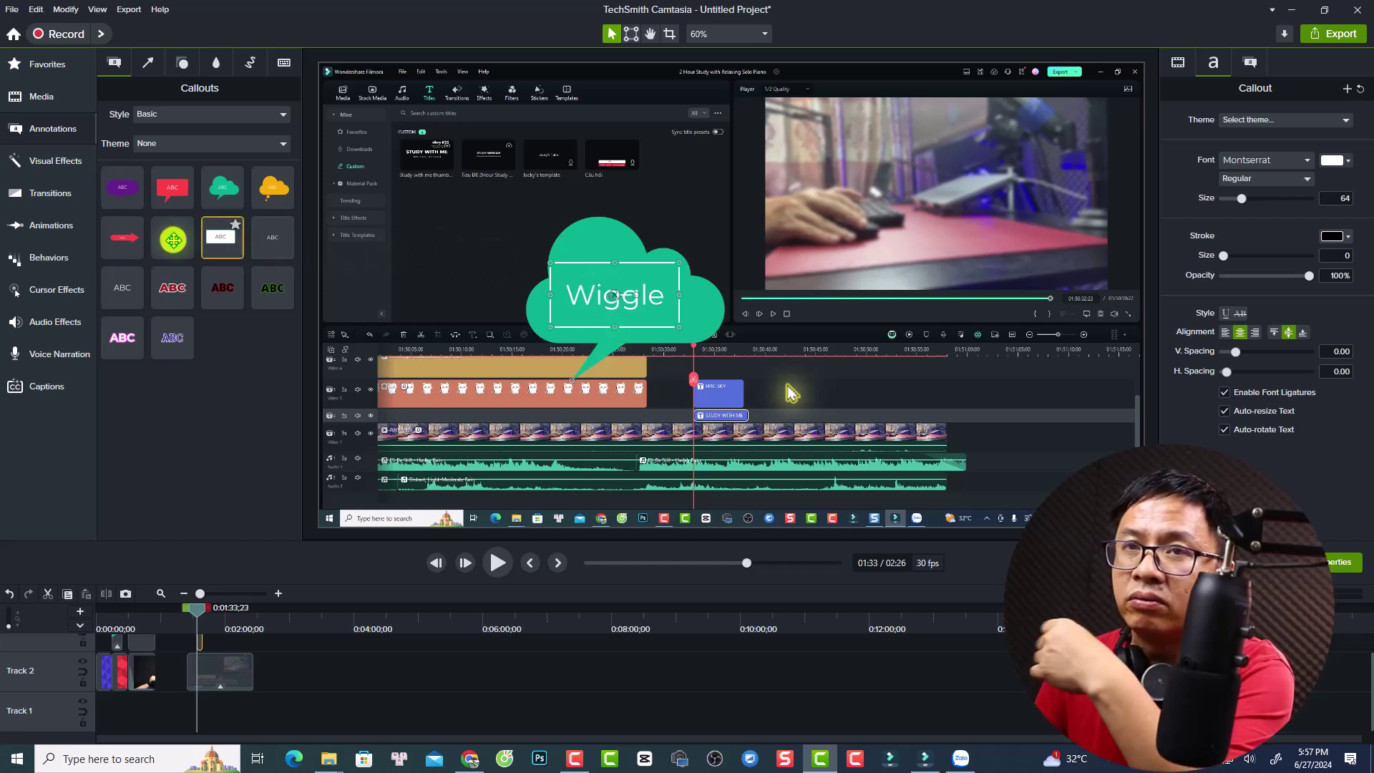
Step: Apply the Wiggle behavior to the green thought bubble callout
click(49, 259)
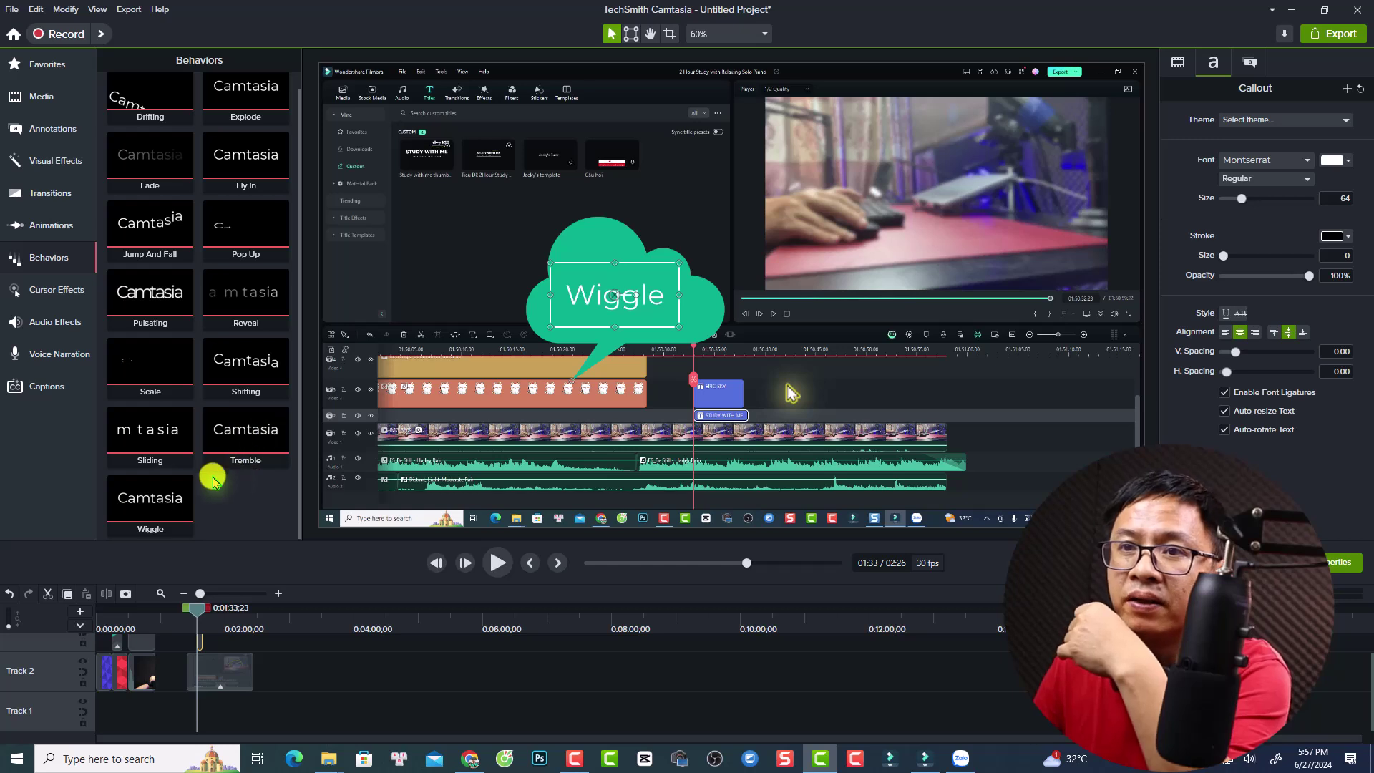
drag(149, 513, 489, 345)
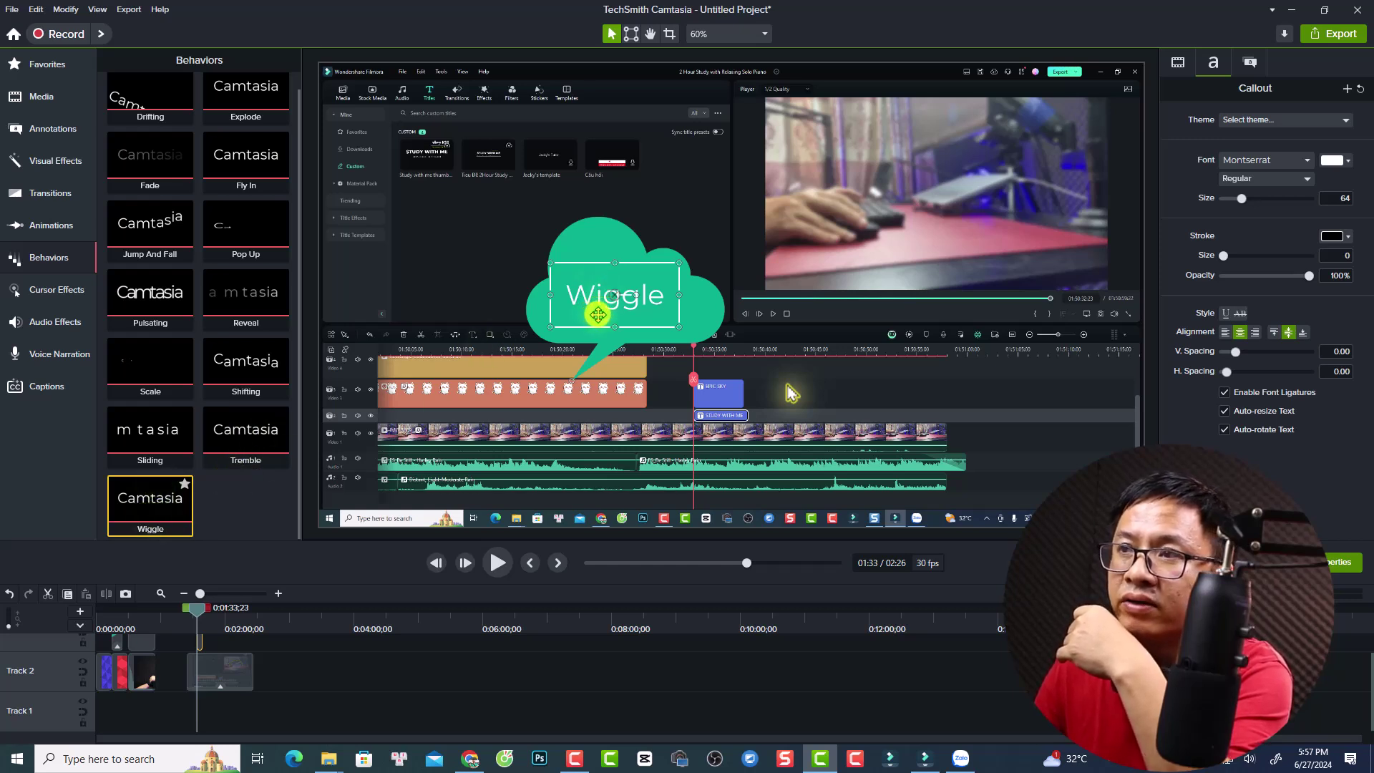
drag(612, 312, 602, 325)
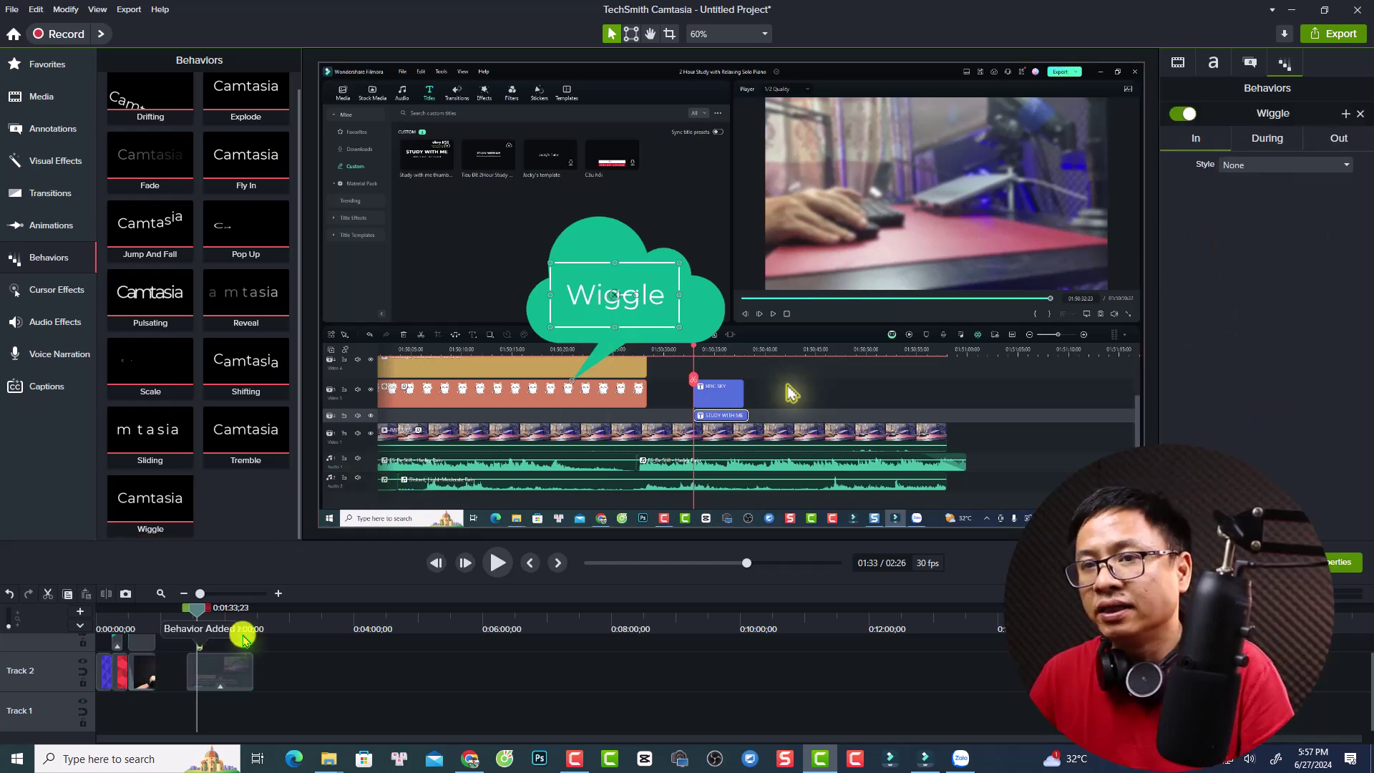
Step: Play the timeline from just before the thought bubble callout to past its end to preview the Wiggle behavior
scroll(381, 672, up, 2)
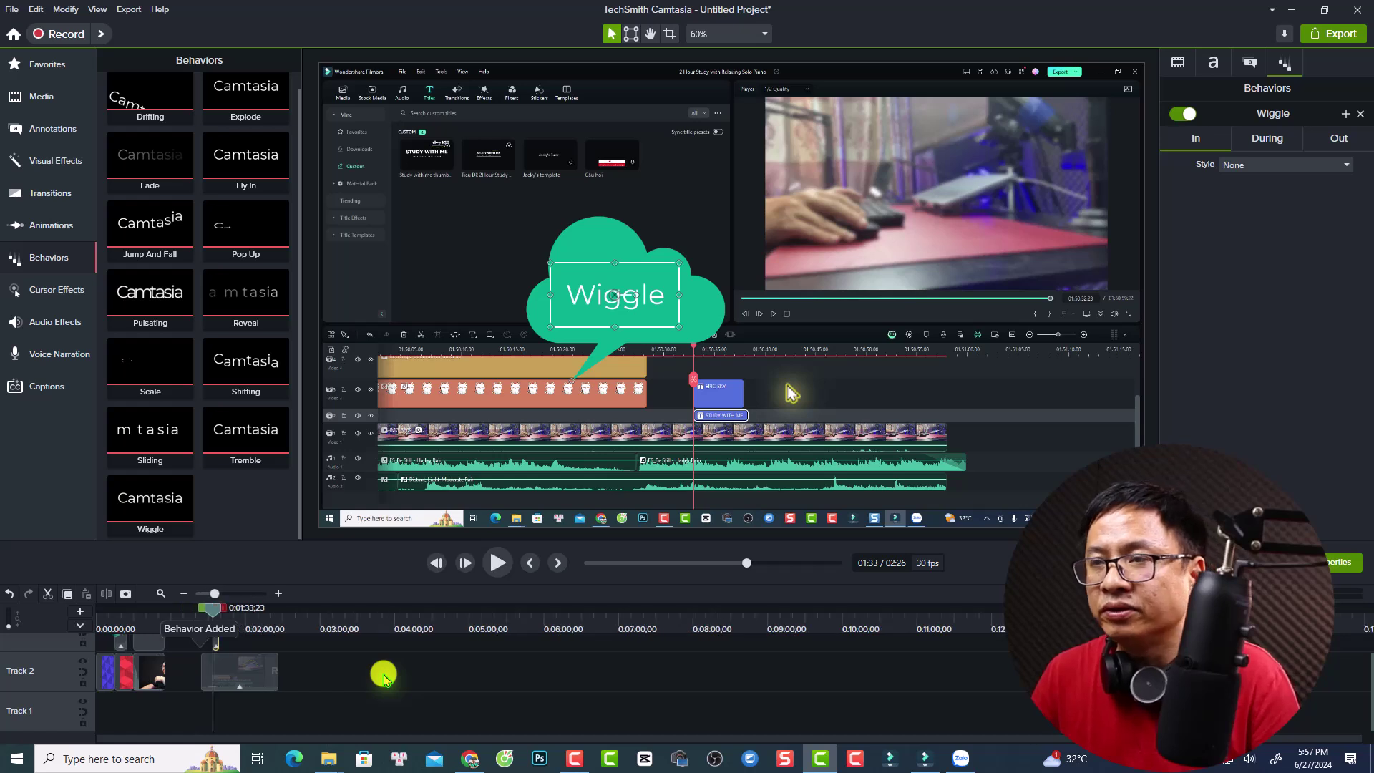
scroll(429, 665, up, 2)
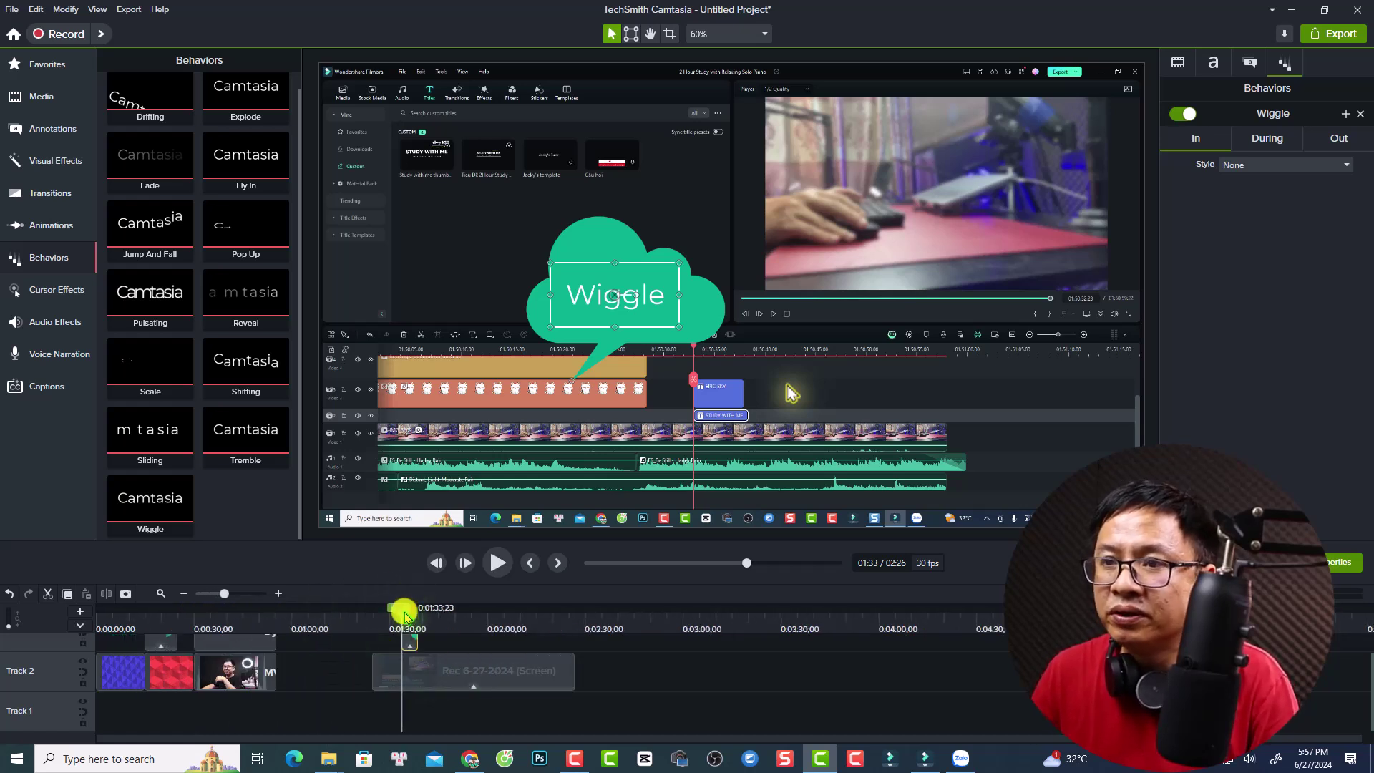
drag(405, 614, 393, 610)
key(space)
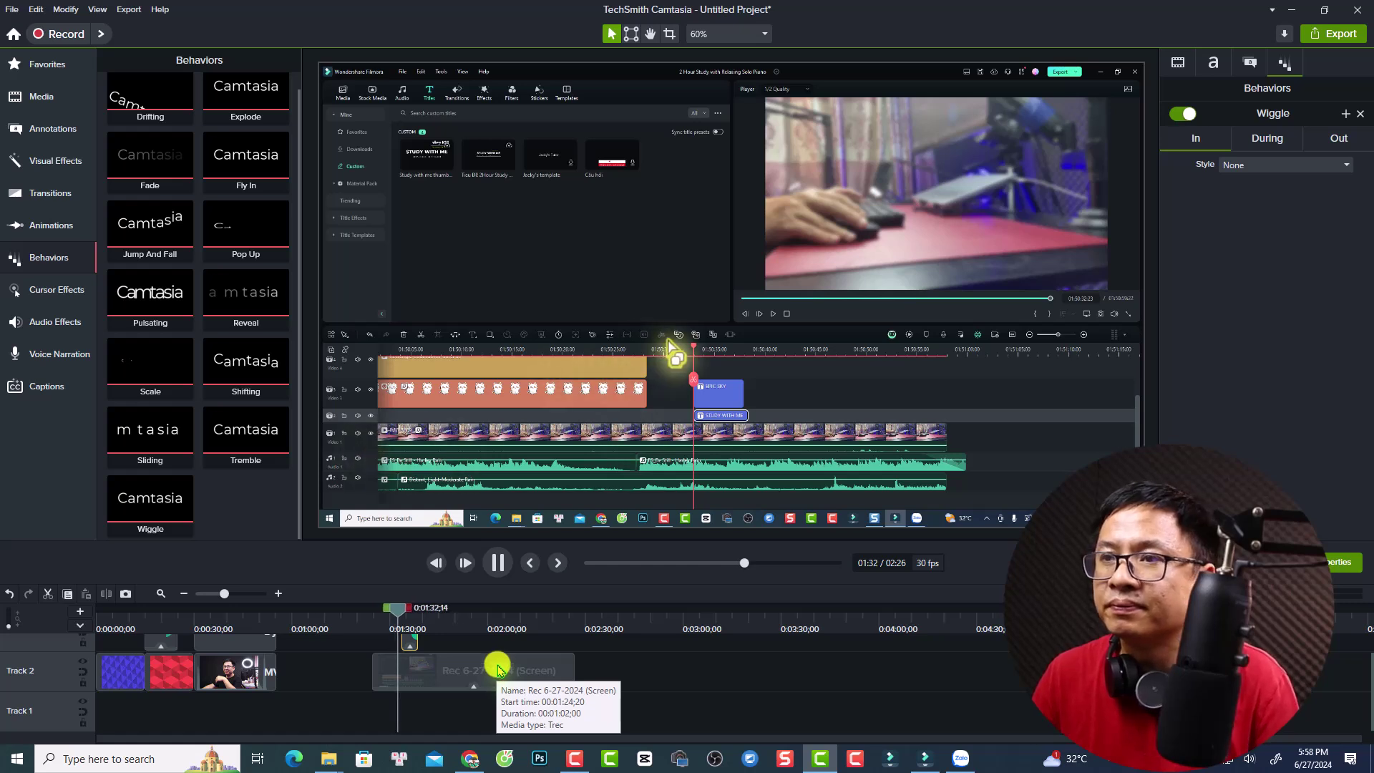
scroll(499, 669, up, 2)
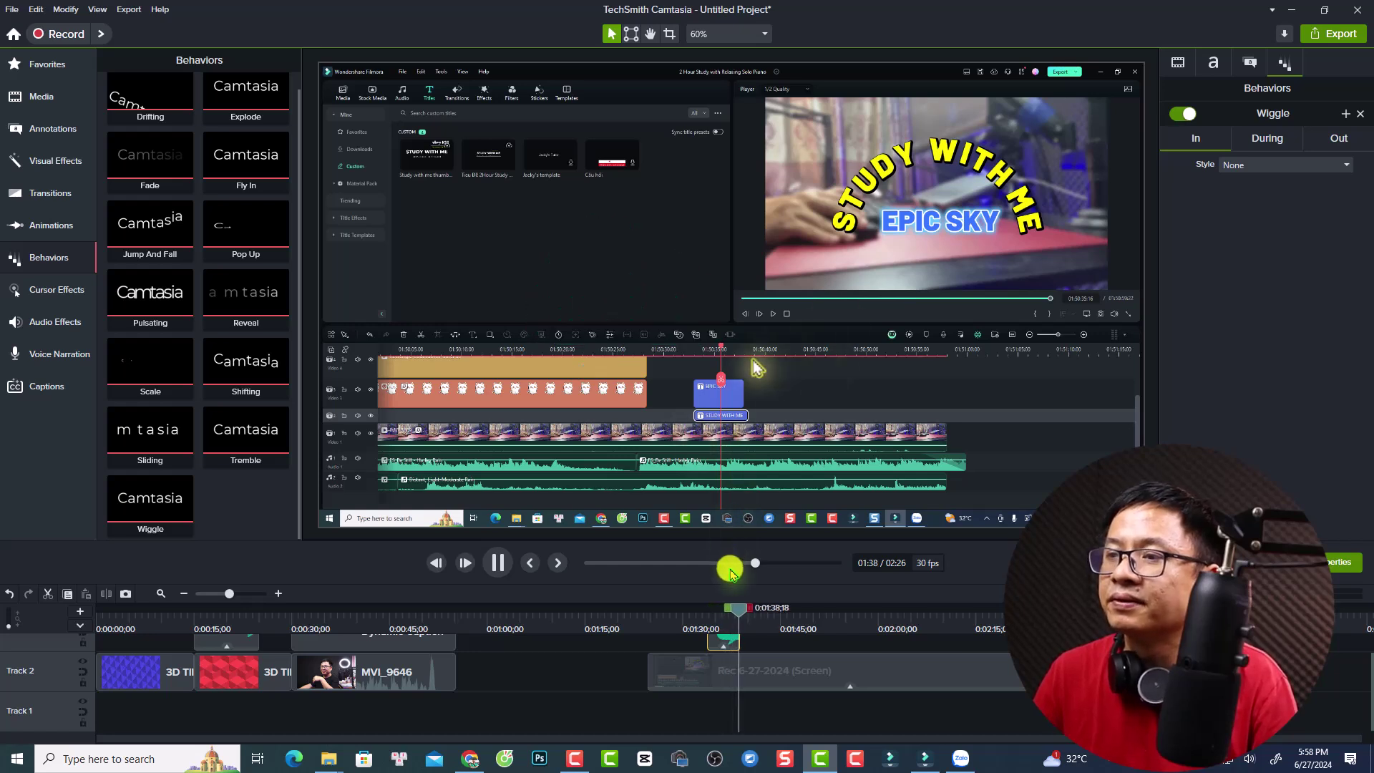
key(space)
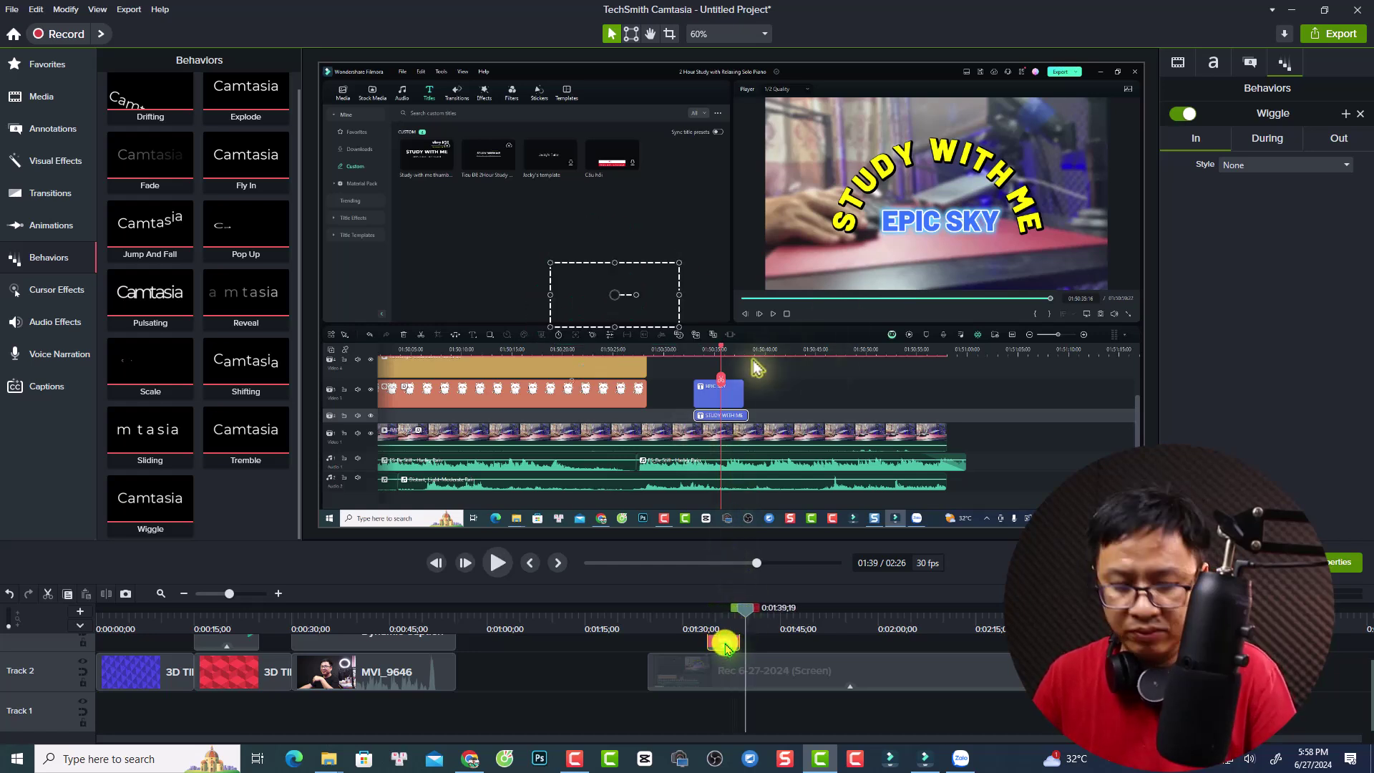
Step: Duplicate the thought bubble clip right after the original on Track 3 and use the Tremble behavior instead of Wiggle on the copy
mouse_move(725, 647)
mouse_down()
mouse_move(785, 644)
mouse_move(778, 678)
mouse_move(787, 642)
mouse_move(764, 646)
mouse_up()
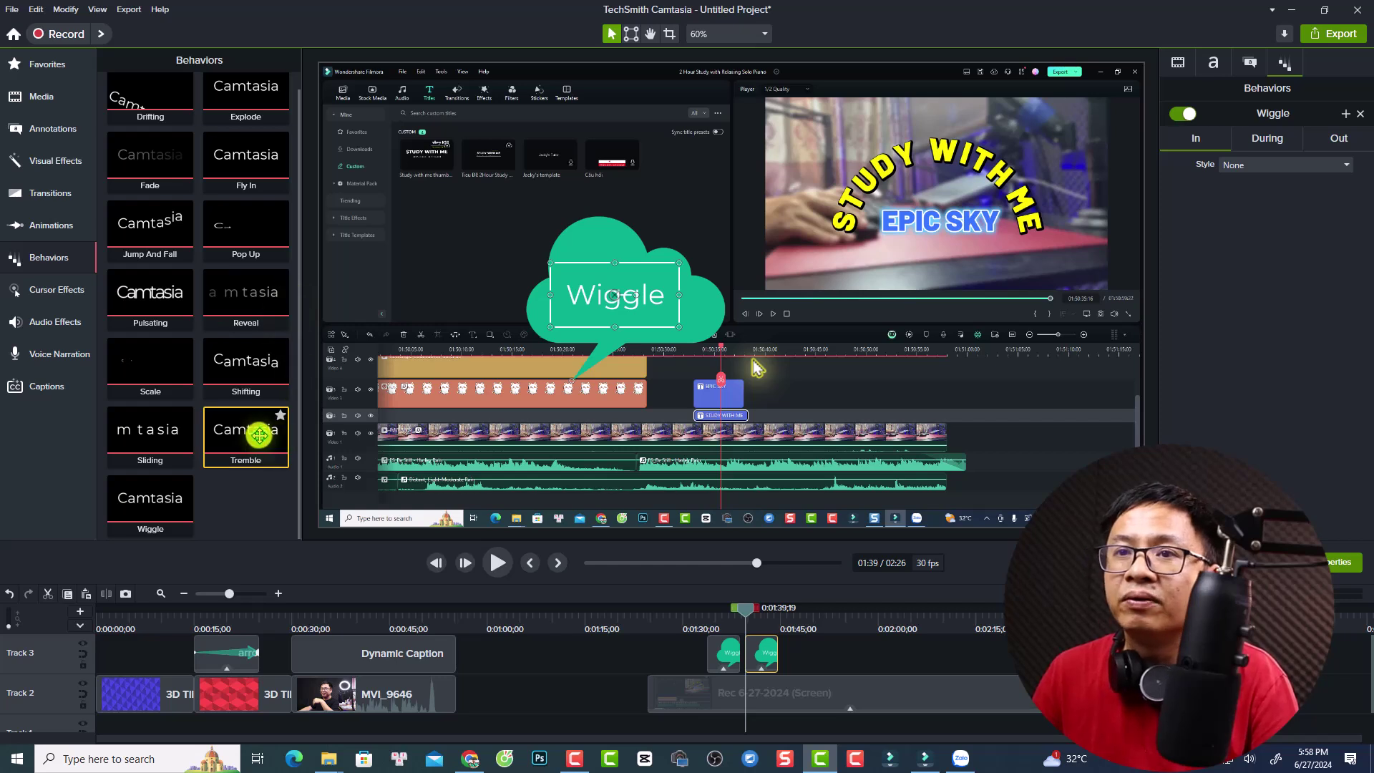
drag(267, 442, 774, 664)
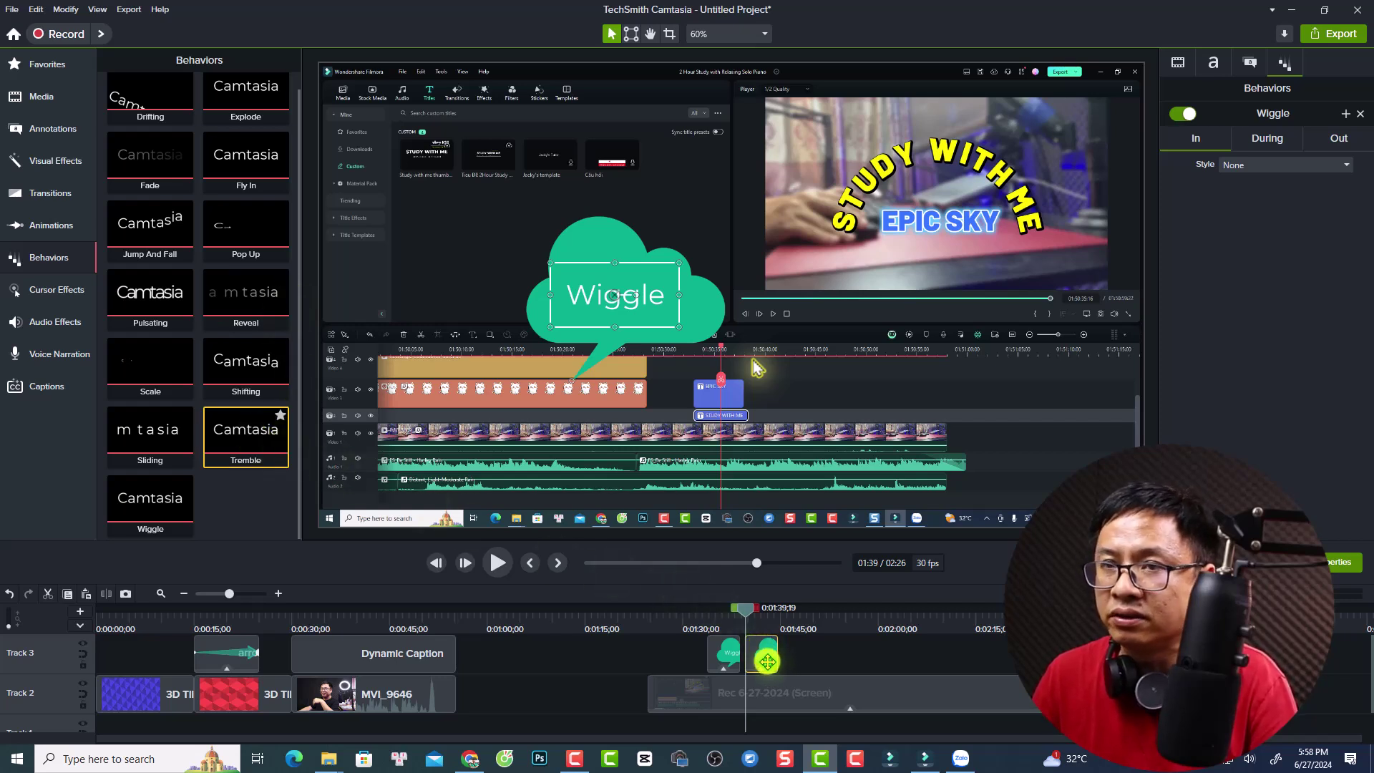
drag(767, 662, 767, 661)
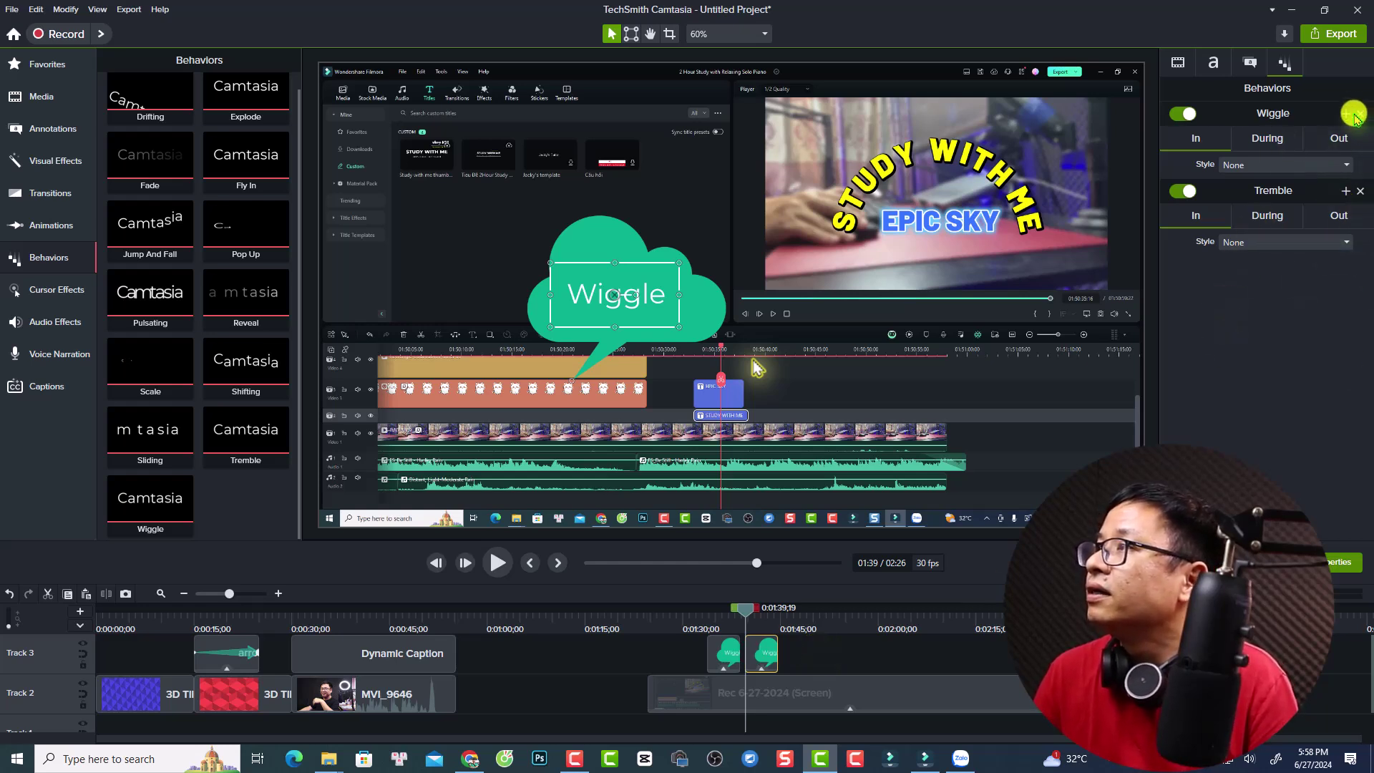
click(1182, 113)
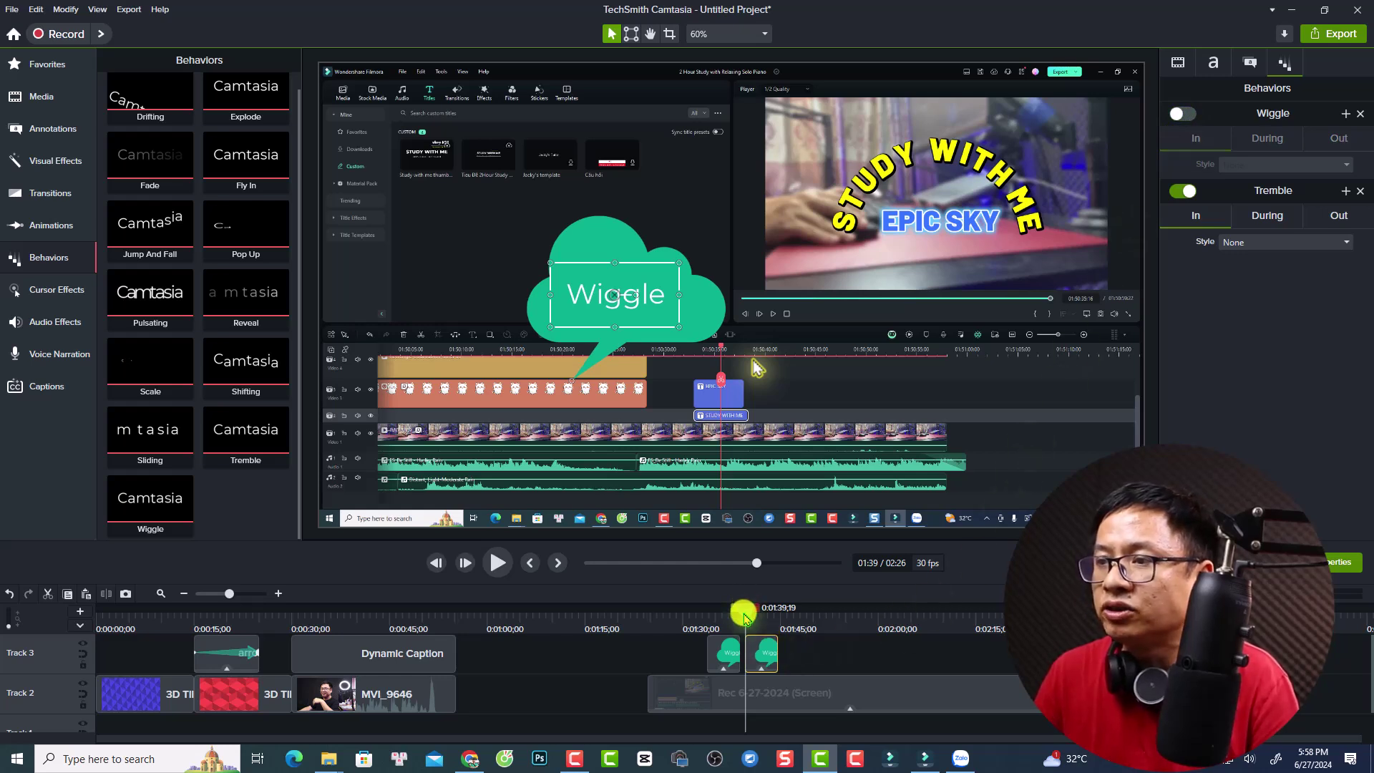
drag(744, 615, 739, 615)
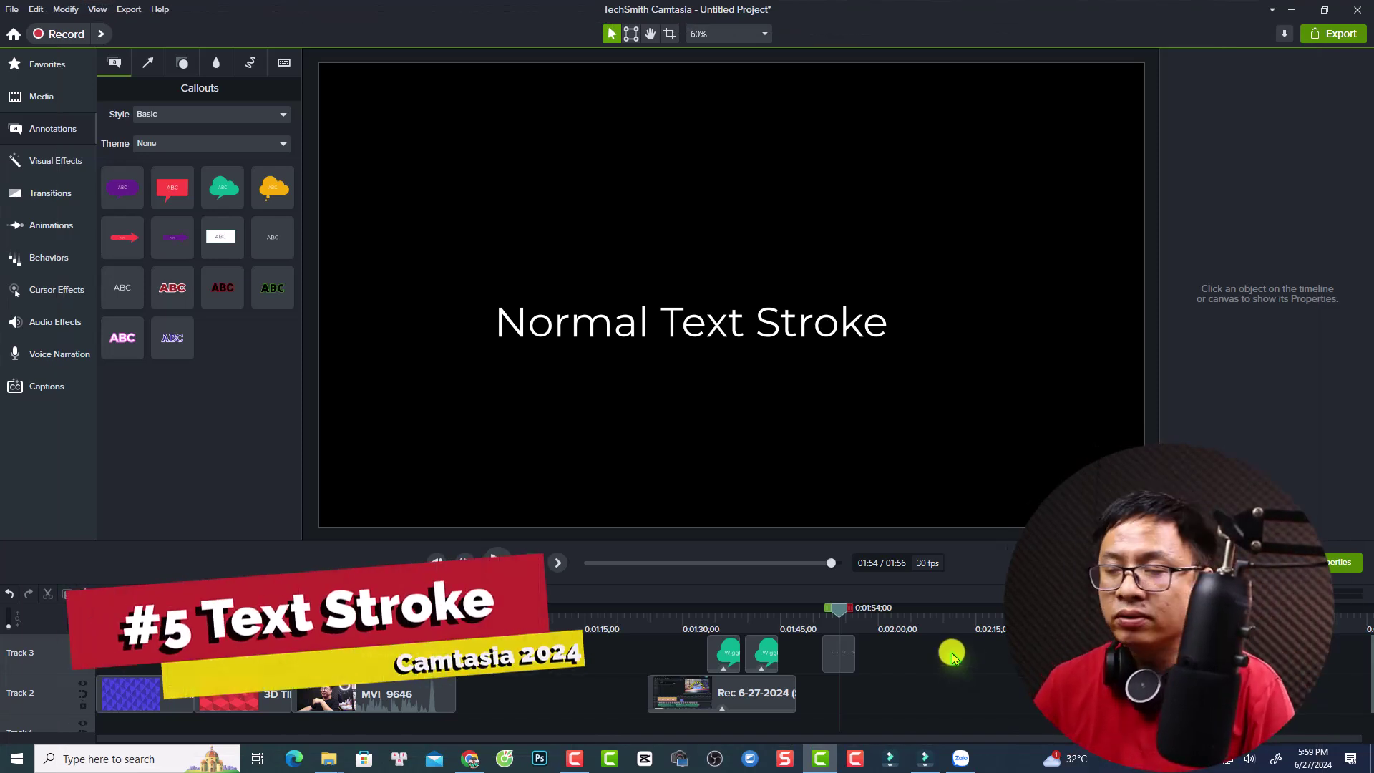
Step: Move the "Normal Text Stroke" callout slightly up and to the right on the canvas
click(621, 324)
mouse_move(656, 327)
mouse_down()
mouse_move(660, 300)
mouse_move(675, 300)
mouse_up()
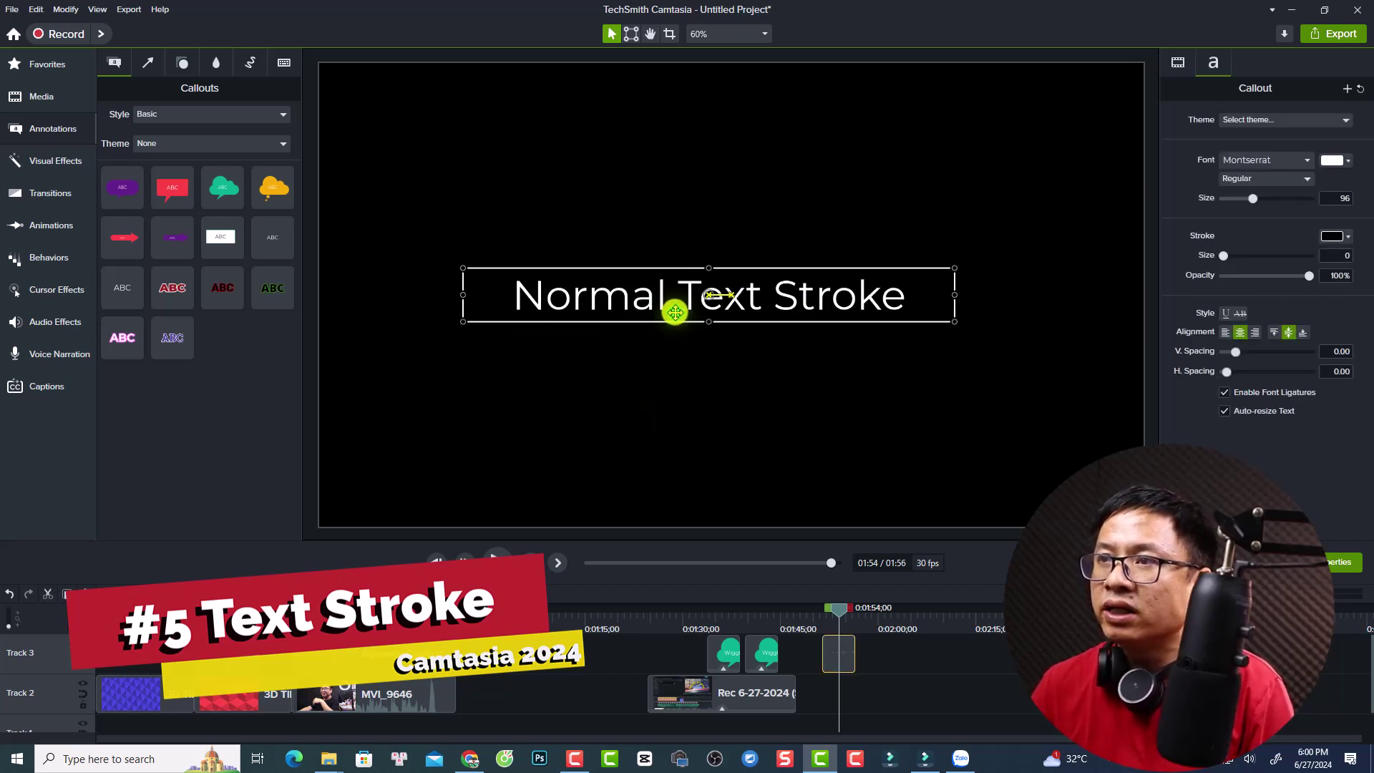
click(45, 132)
click(52, 125)
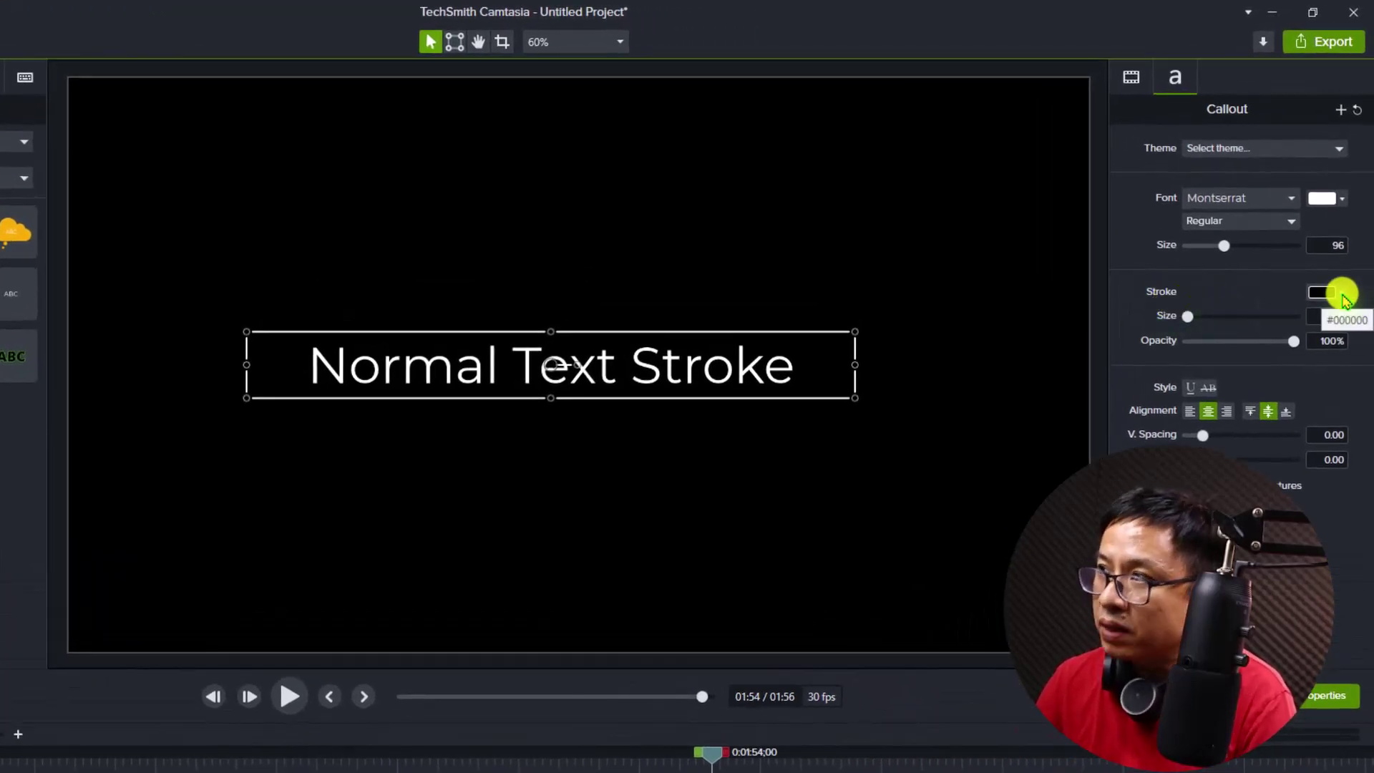
Step: Give the "Normal Text Stroke" callout a red stroke with size 8 and 66% opacity
click(1341, 293)
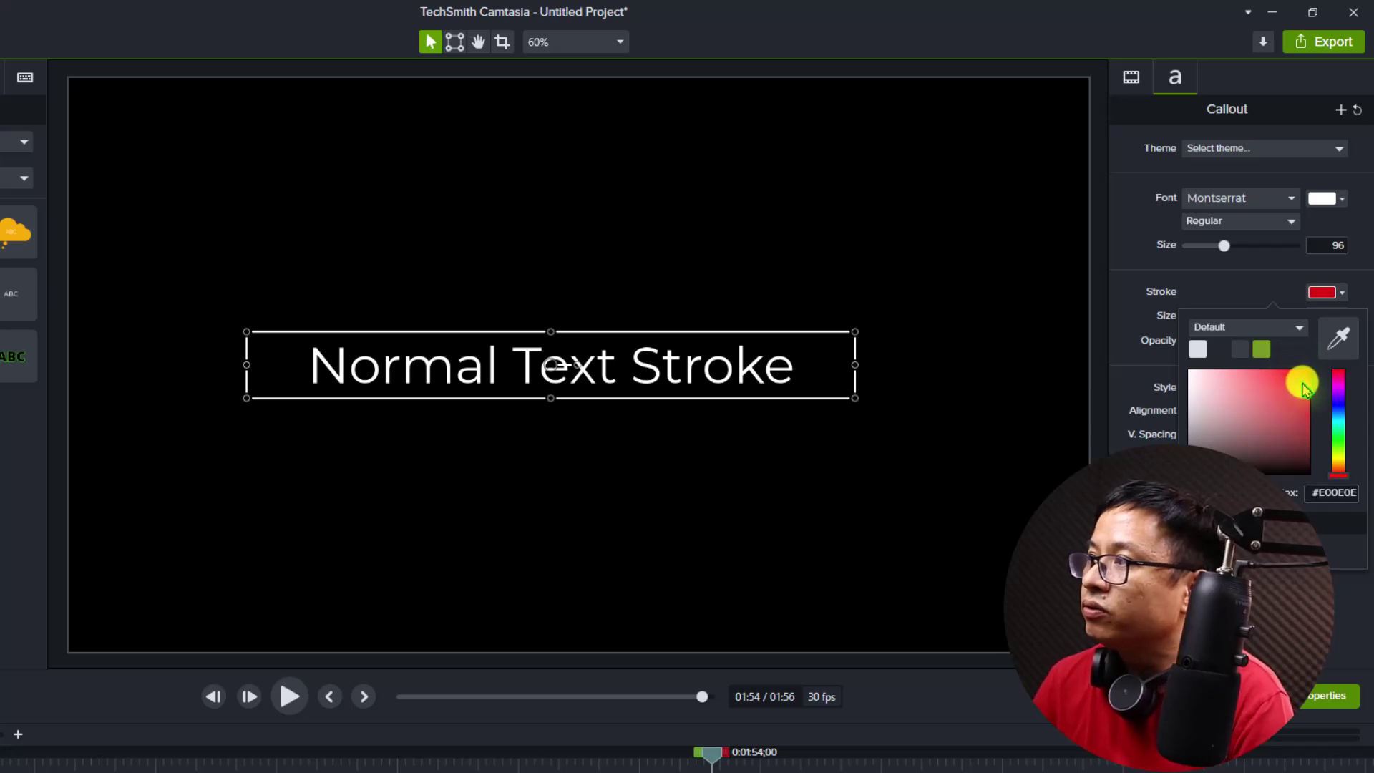
click(1181, 293)
drag(1191, 315, 1206, 315)
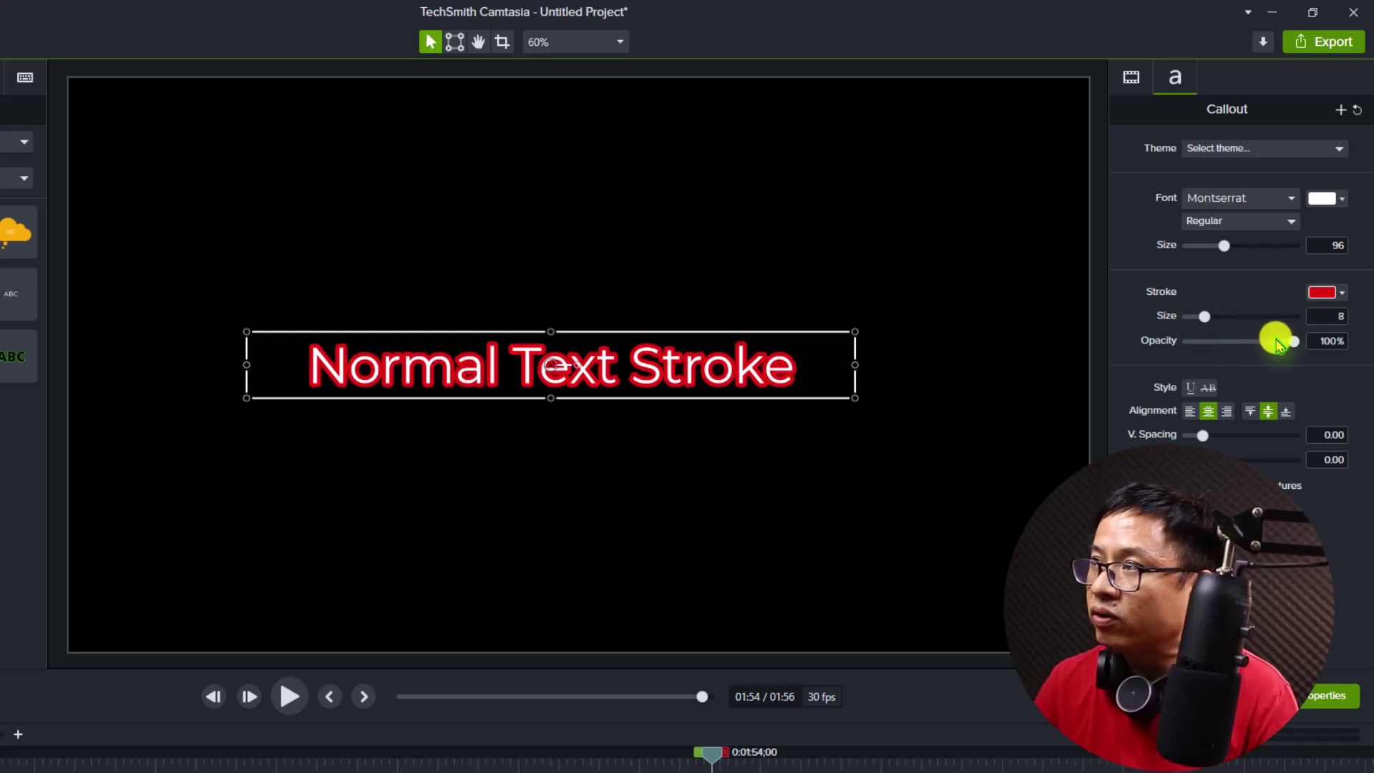
mouse_move(1292, 341)
mouse_down()
mouse_move(1209, 344)
mouse_move(1235, 348)
mouse_up()
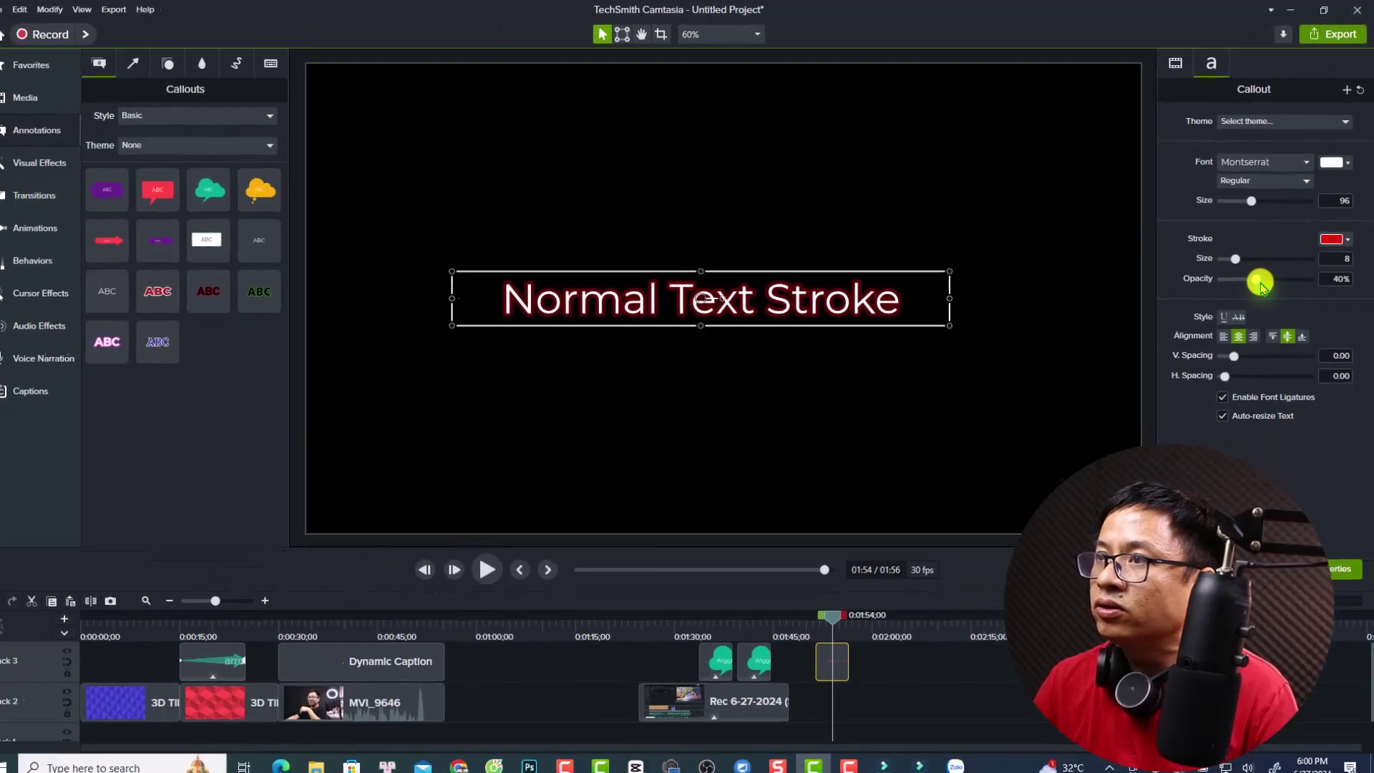
drag(1260, 286, 1278, 279)
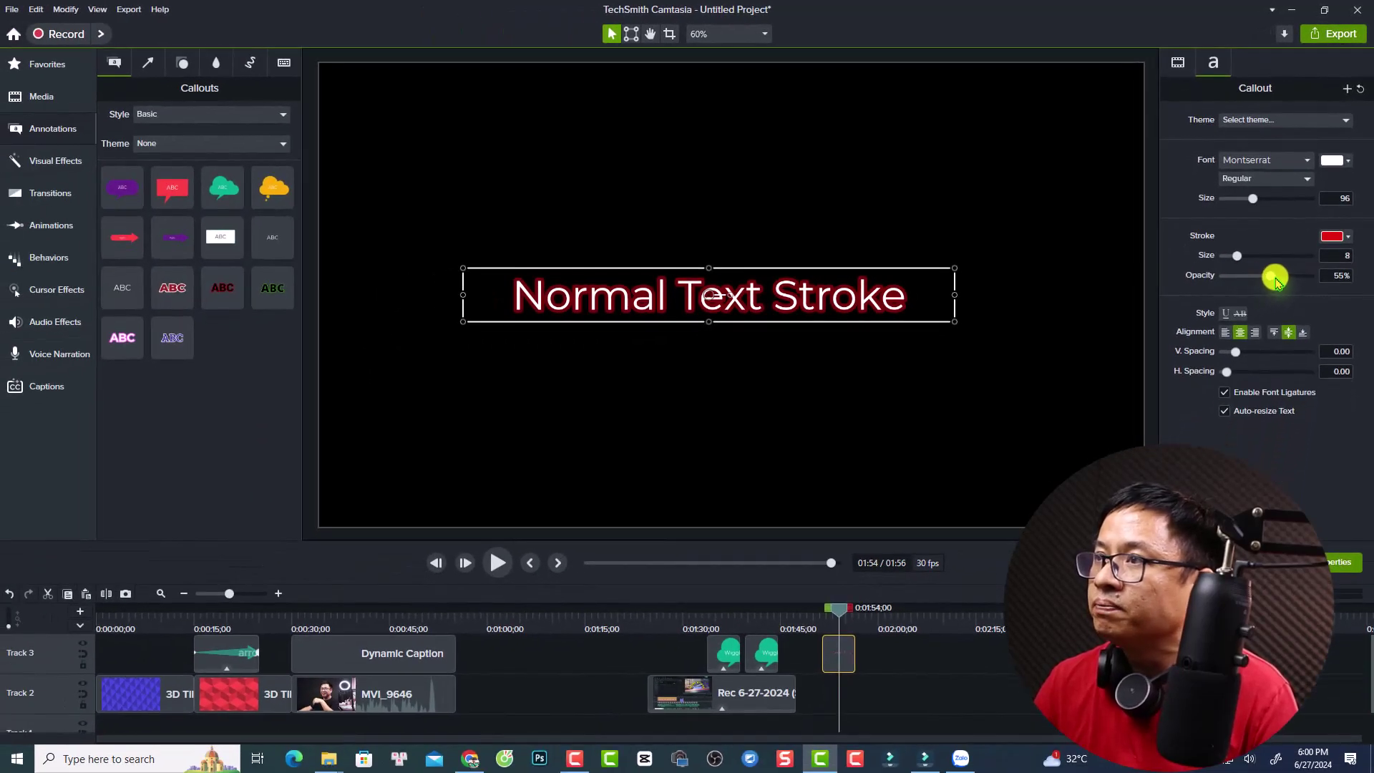
Step: Place the red text callout with white stroke centered below "Normal Text Stroke" and replace its ABC text with a first name
click(39, 132)
click(40, 132)
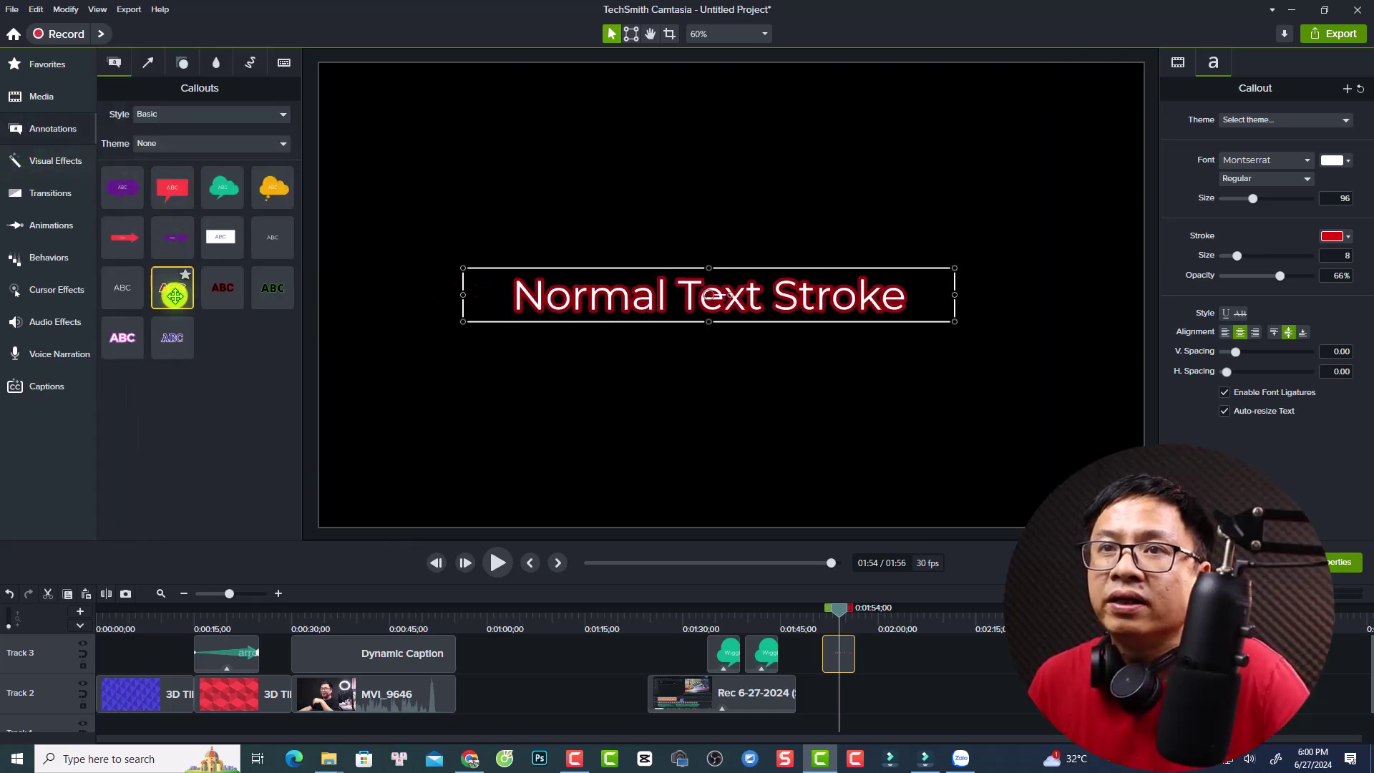
mouse_move(174, 296)
mouse_down()
mouse_move(485, 408)
mouse_move(837, 582)
mouse_move(801, 429)
mouse_up()
drag(695, 428, 687, 422)
double_click(688, 422)
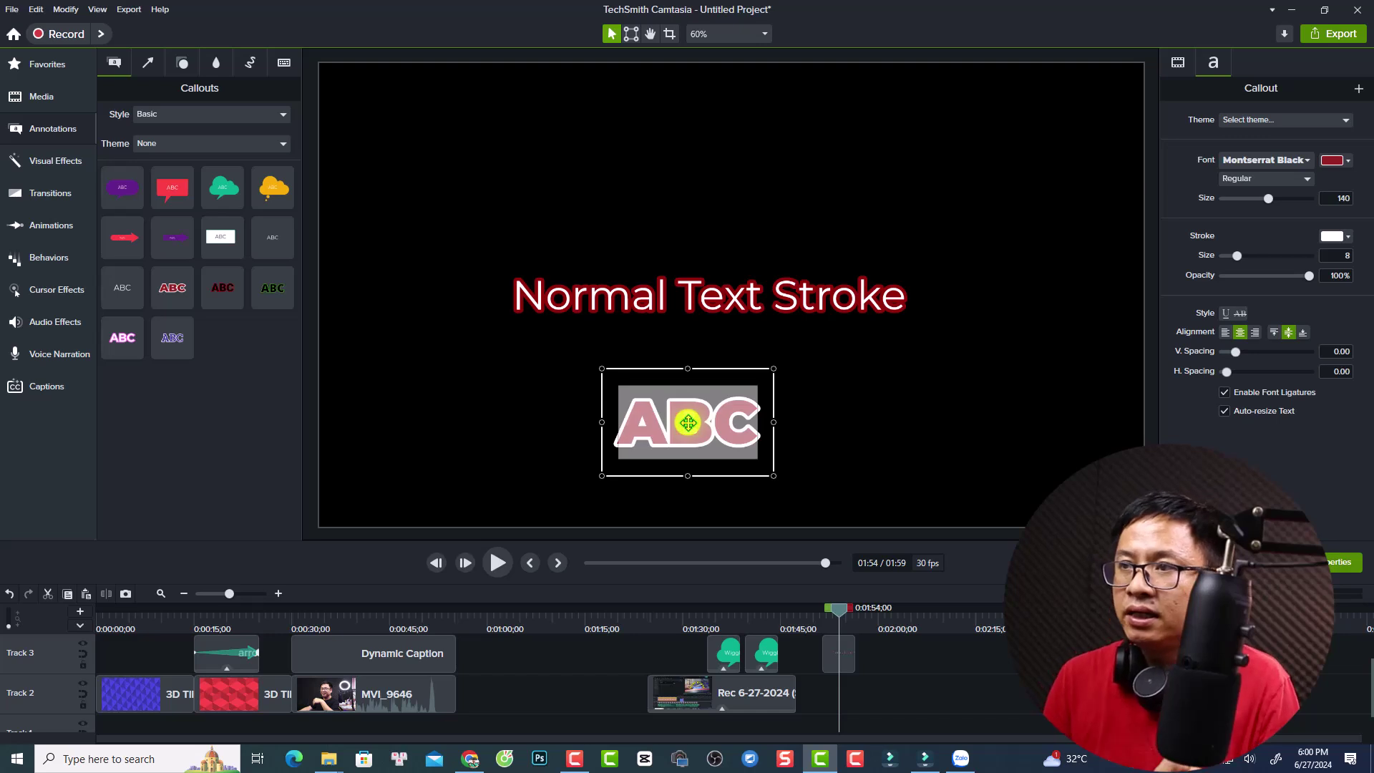
text(Jac)
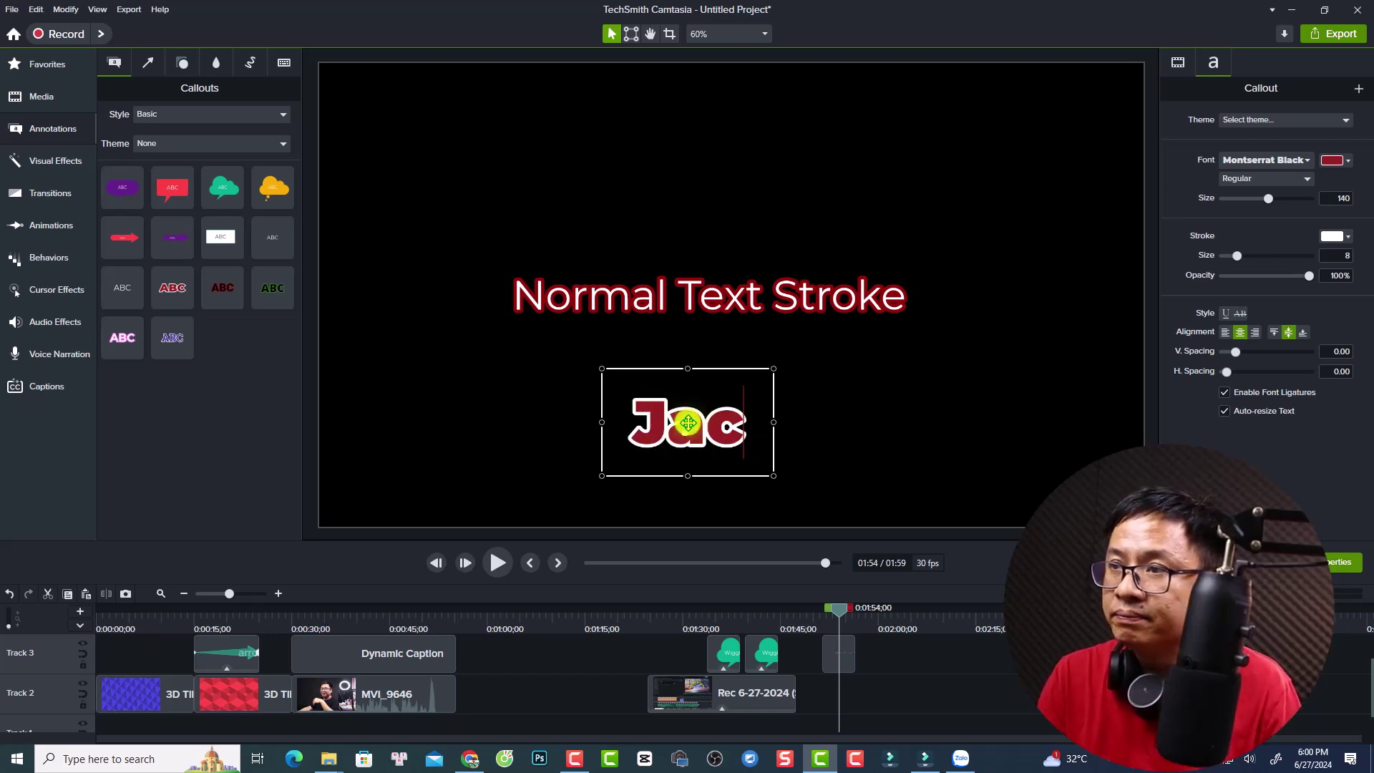
text(ky)
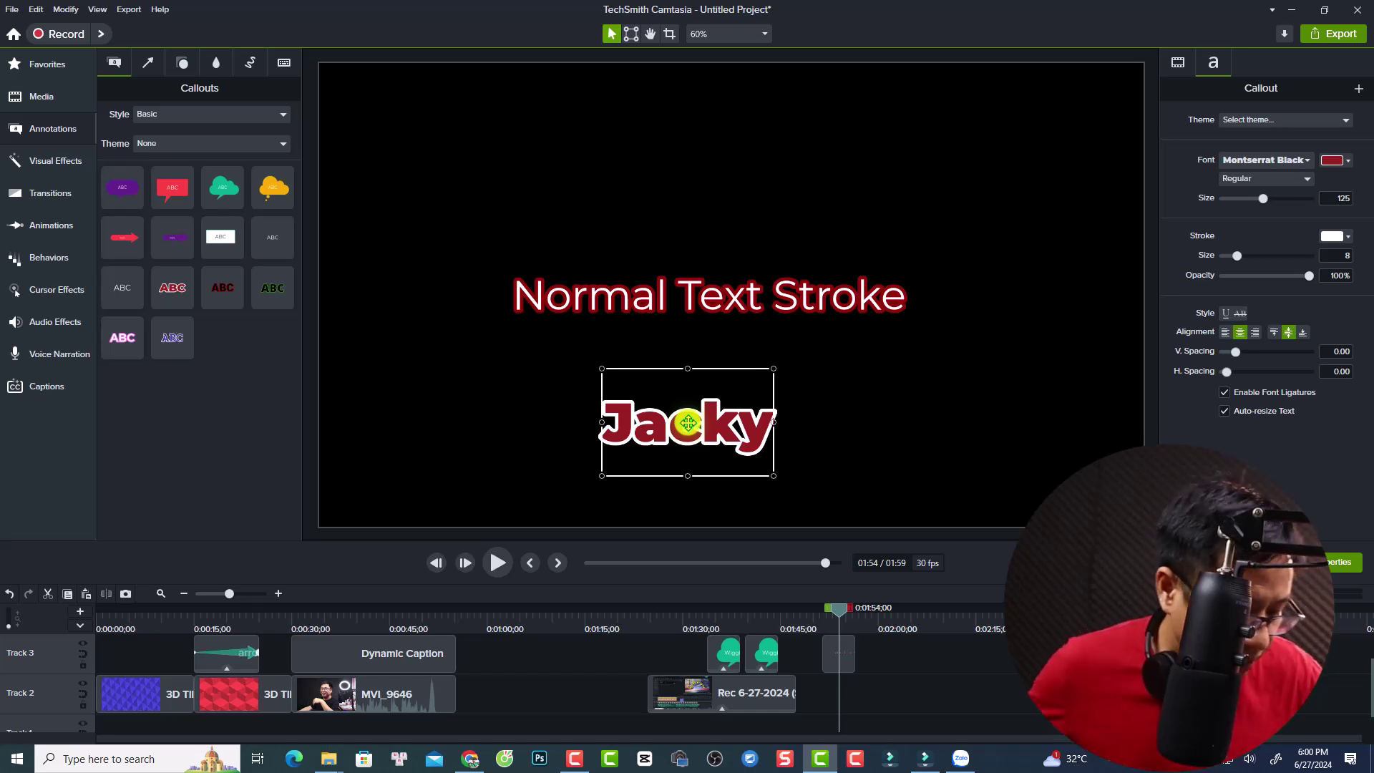
Step: Add fluidmotion from the Camtasia 2024 library's Dynamic Backgrounds to Track 3 after the text callouts, and show its frame at 0:02:02;23
click(42, 96)
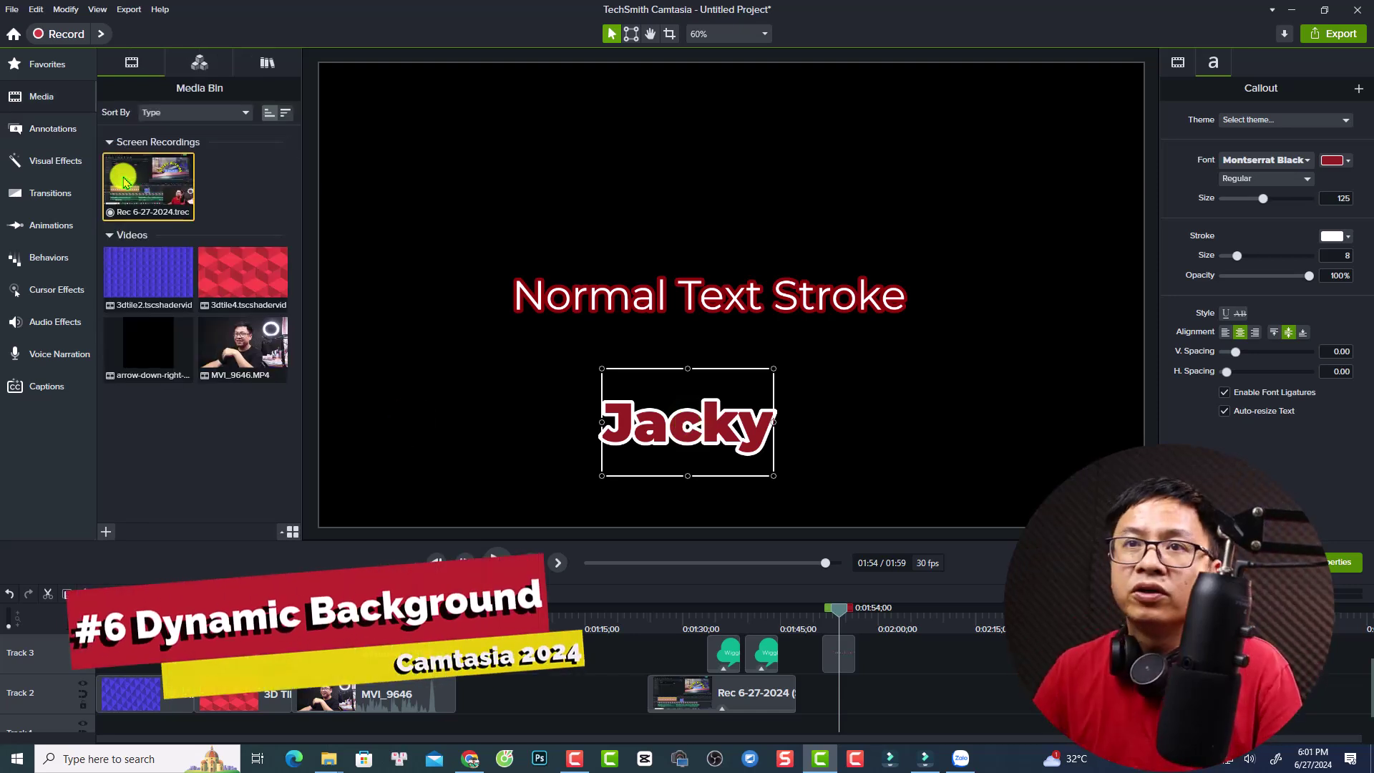
click(33, 105)
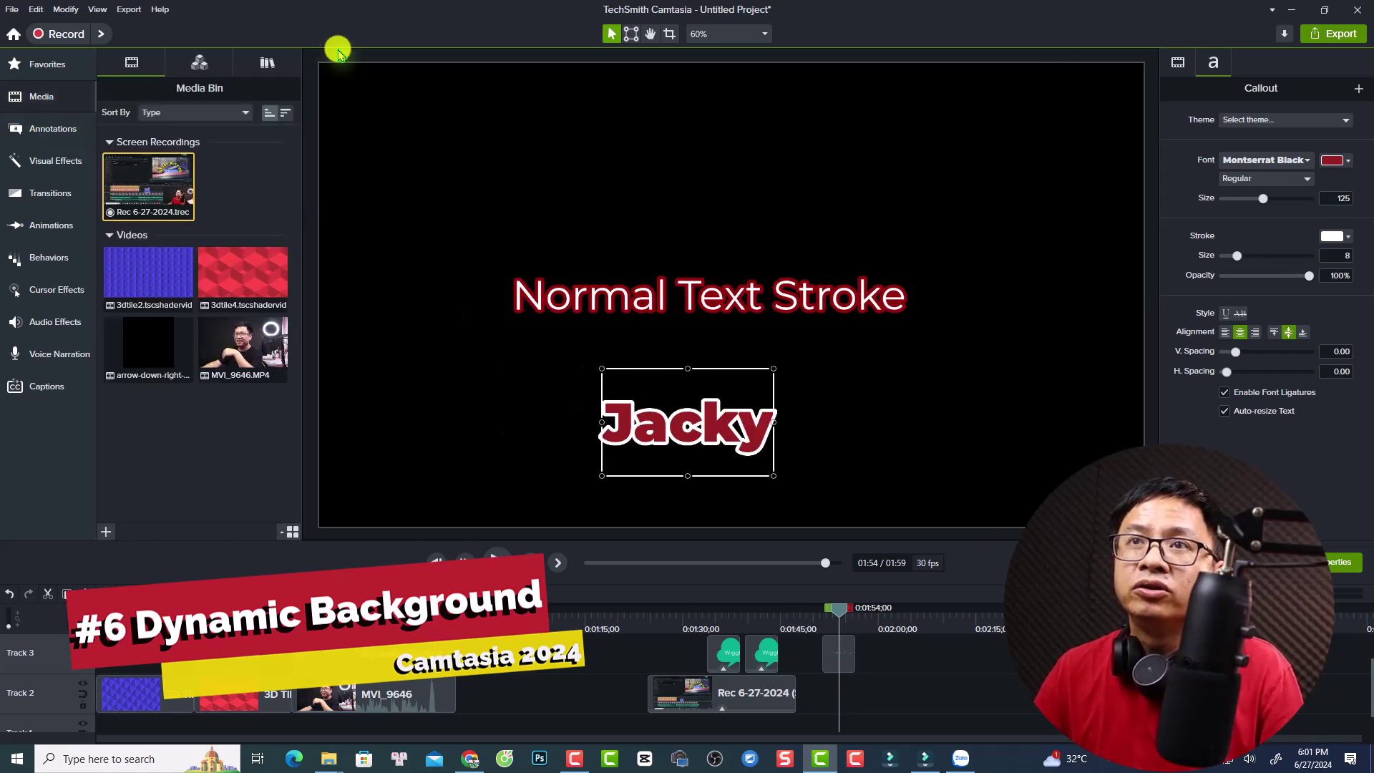
click(266, 66)
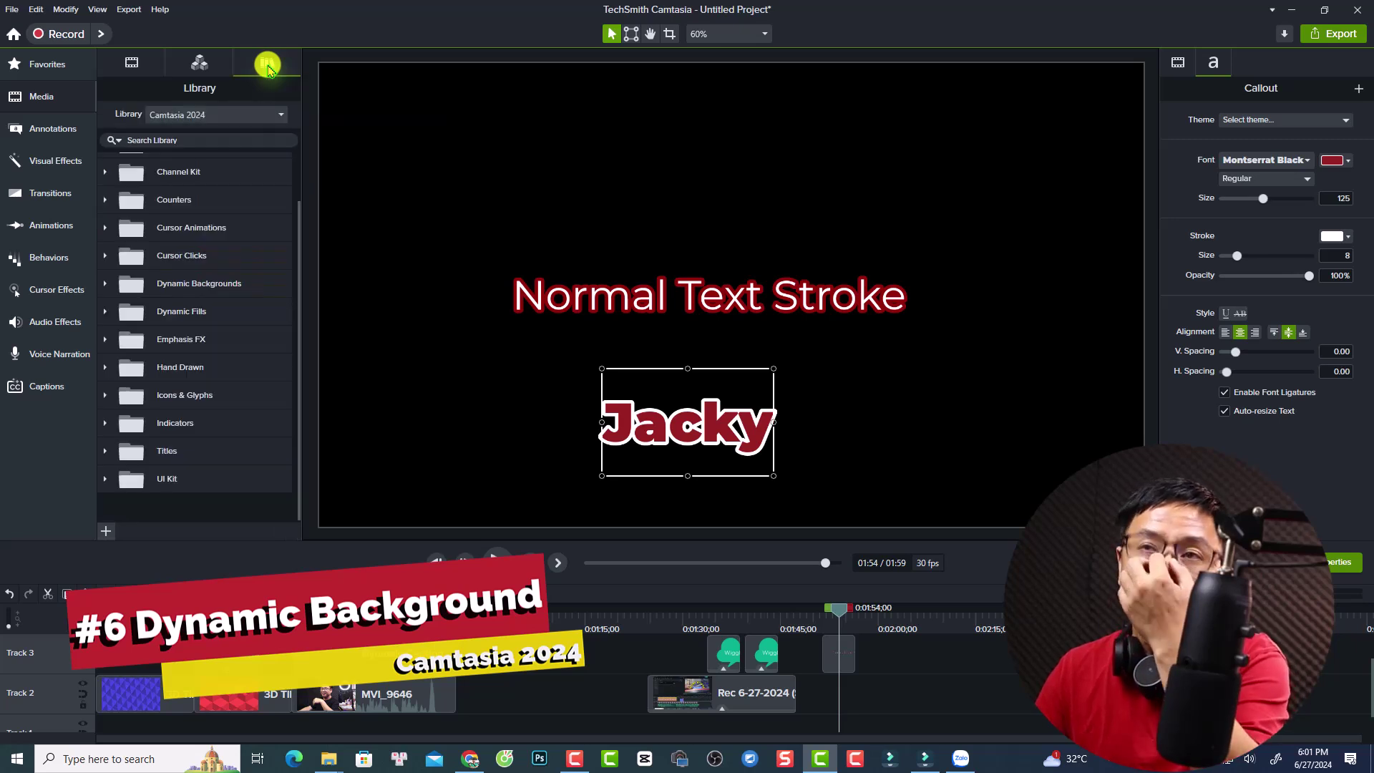
click(184, 118)
click(190, 147)
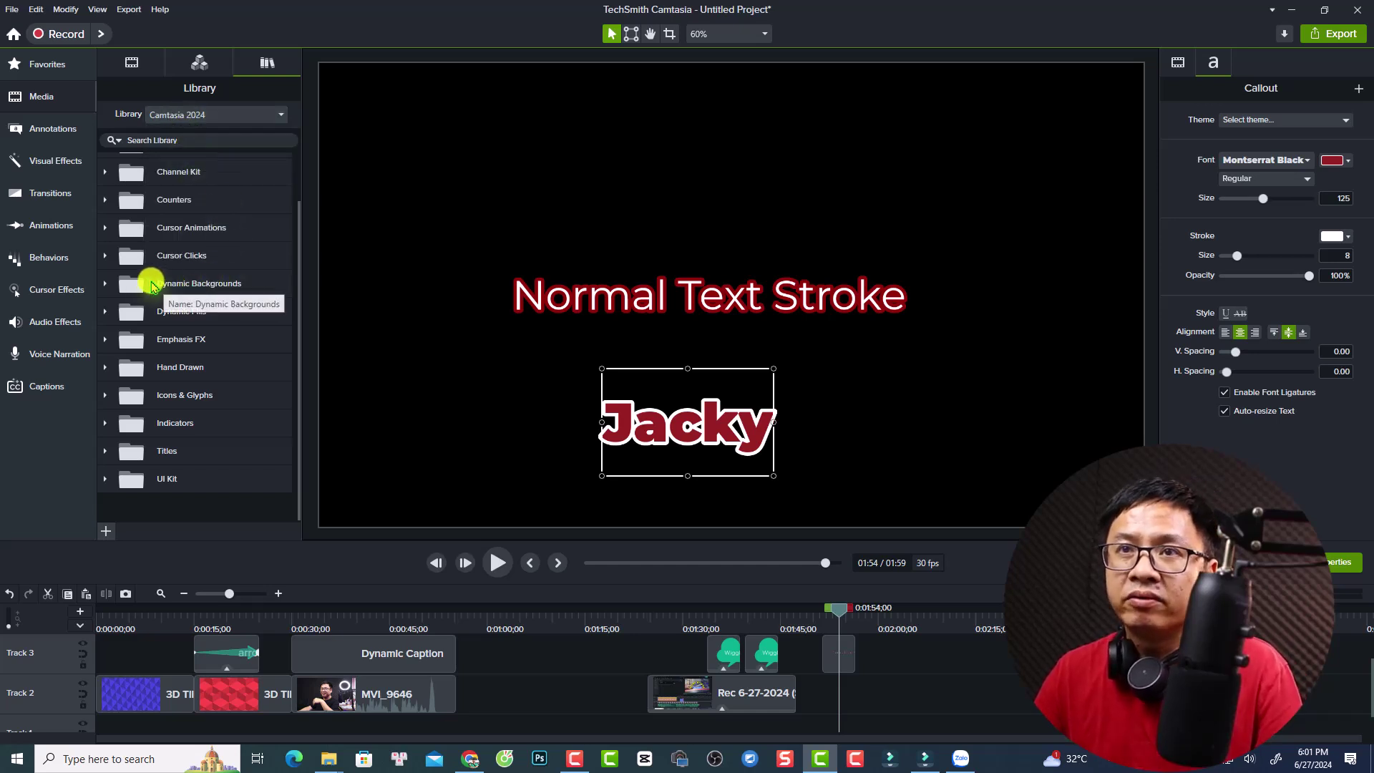
click(105, 286)
scroll(172, 326, down, 3)
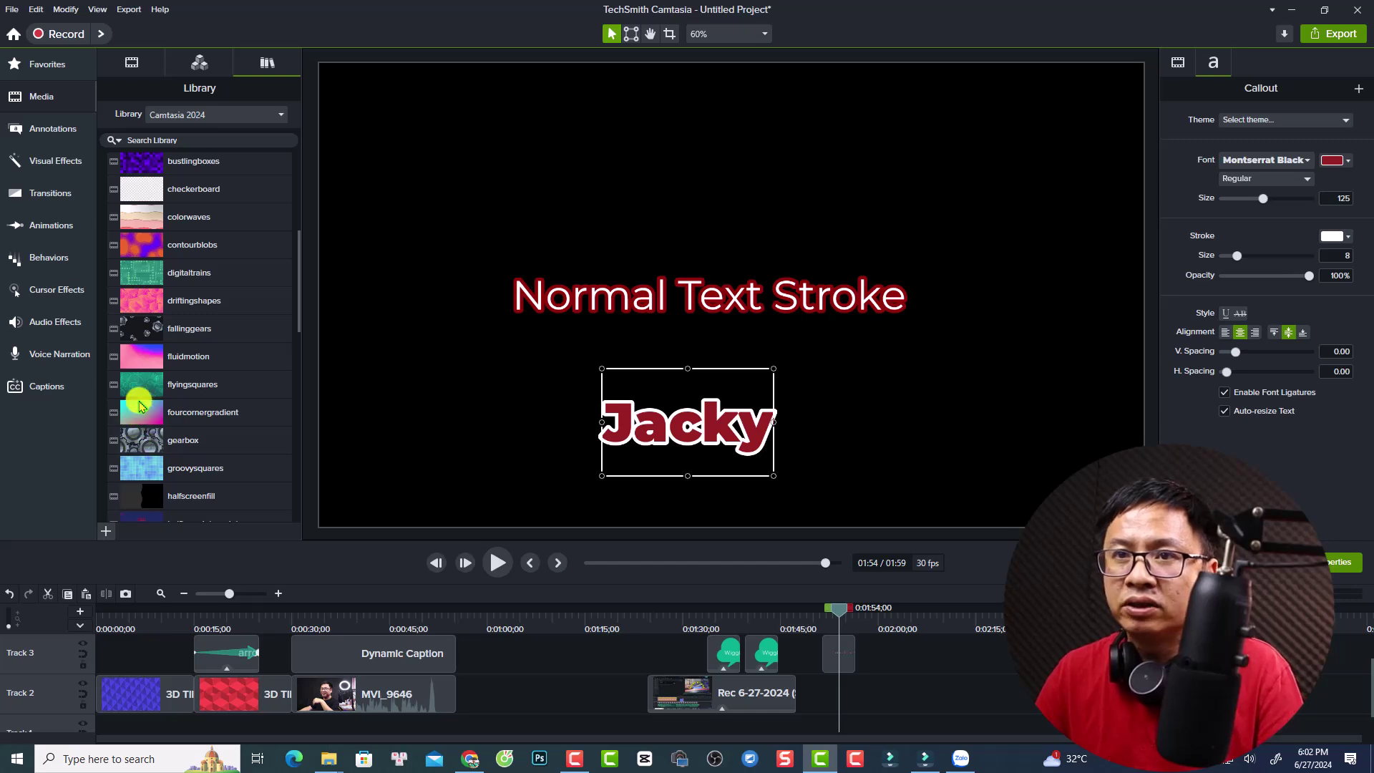
drag(134, 362, 873, 658)
click(896, 624)
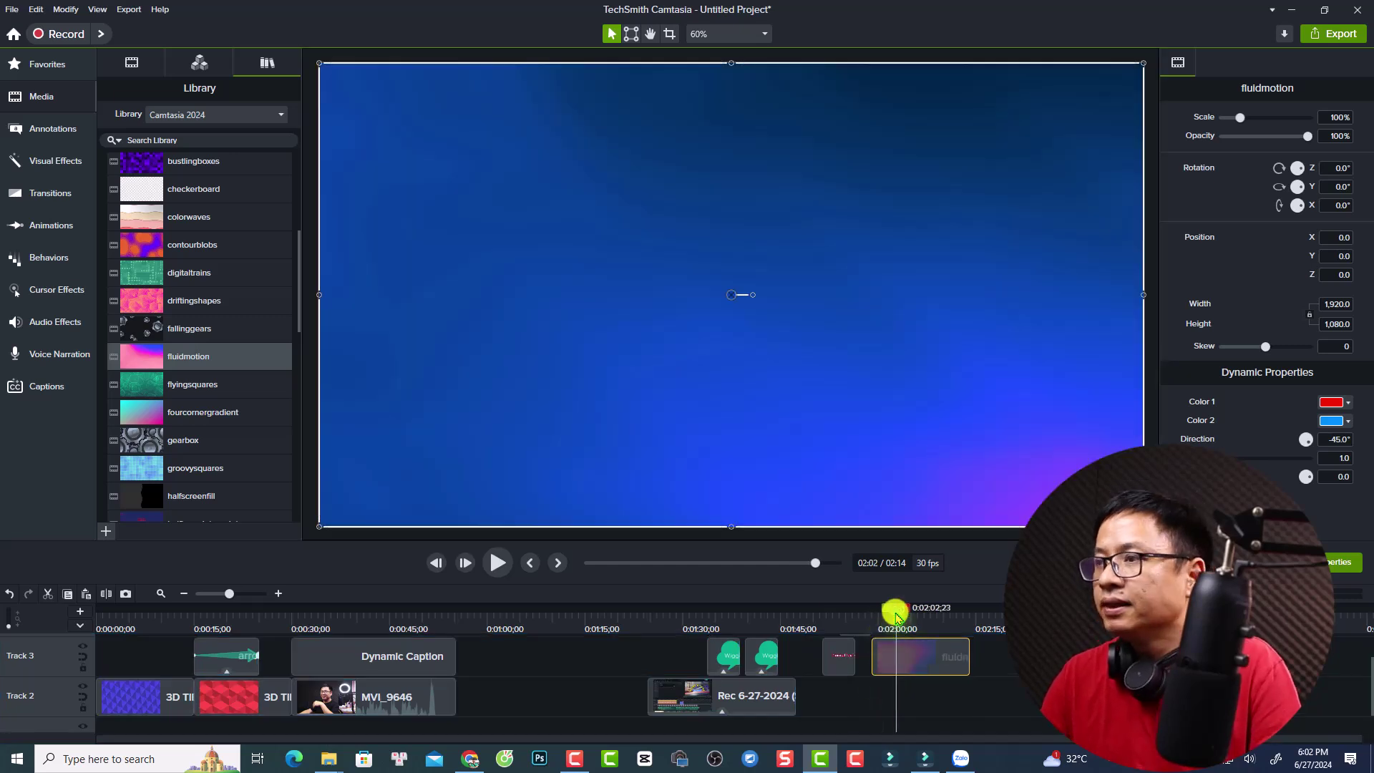
Step: Play the fluidmotion background from its start, then show its frame at about 0:02:06
click(878, 626)
key(space)
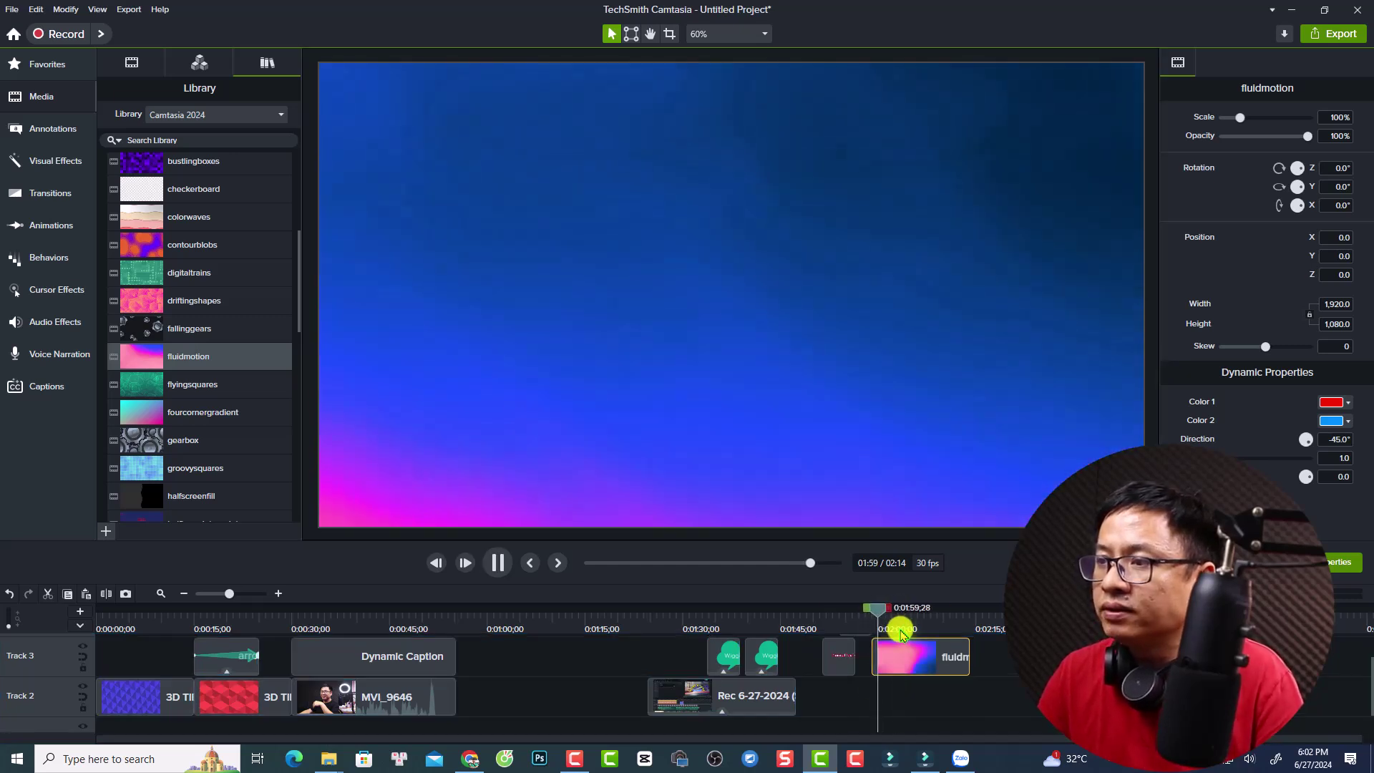
key(space)
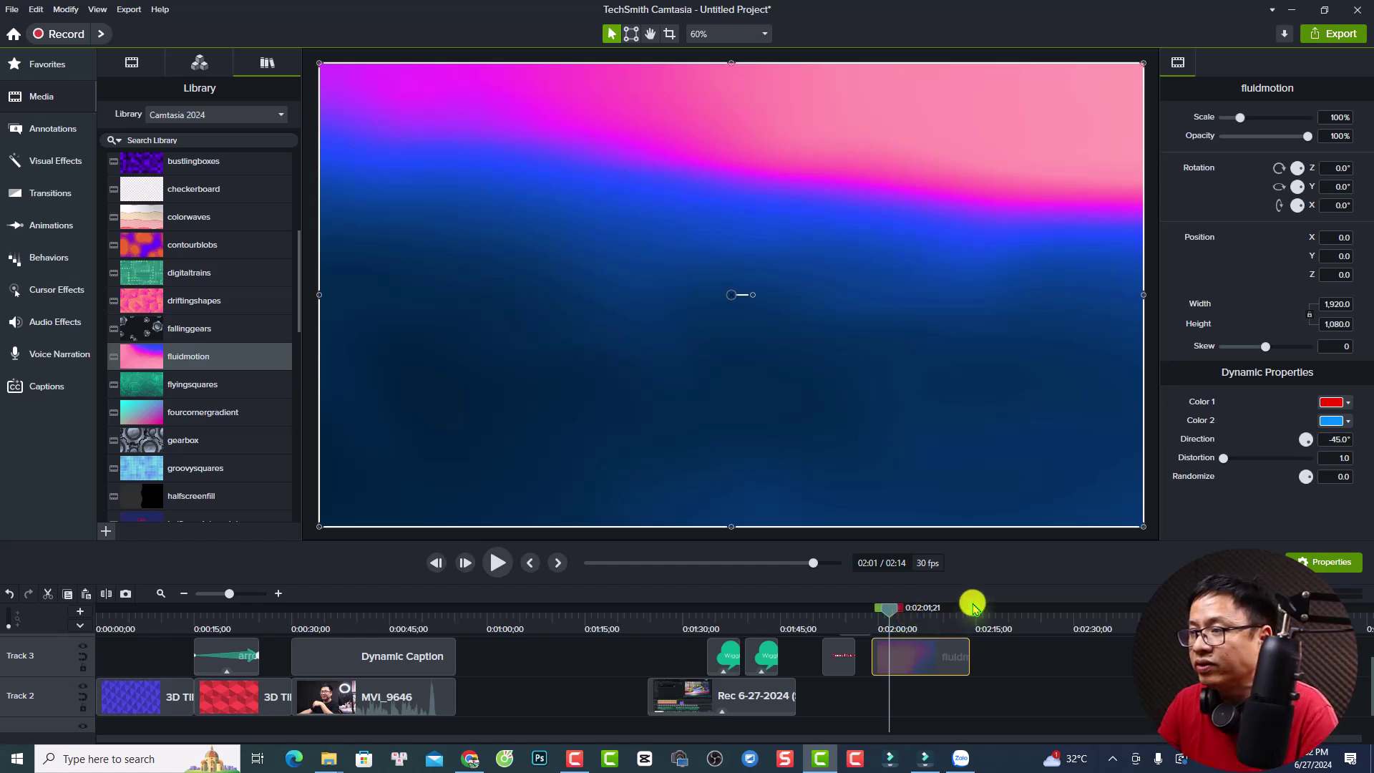
click(894, 611)
drag(895, 612, 923, 615)
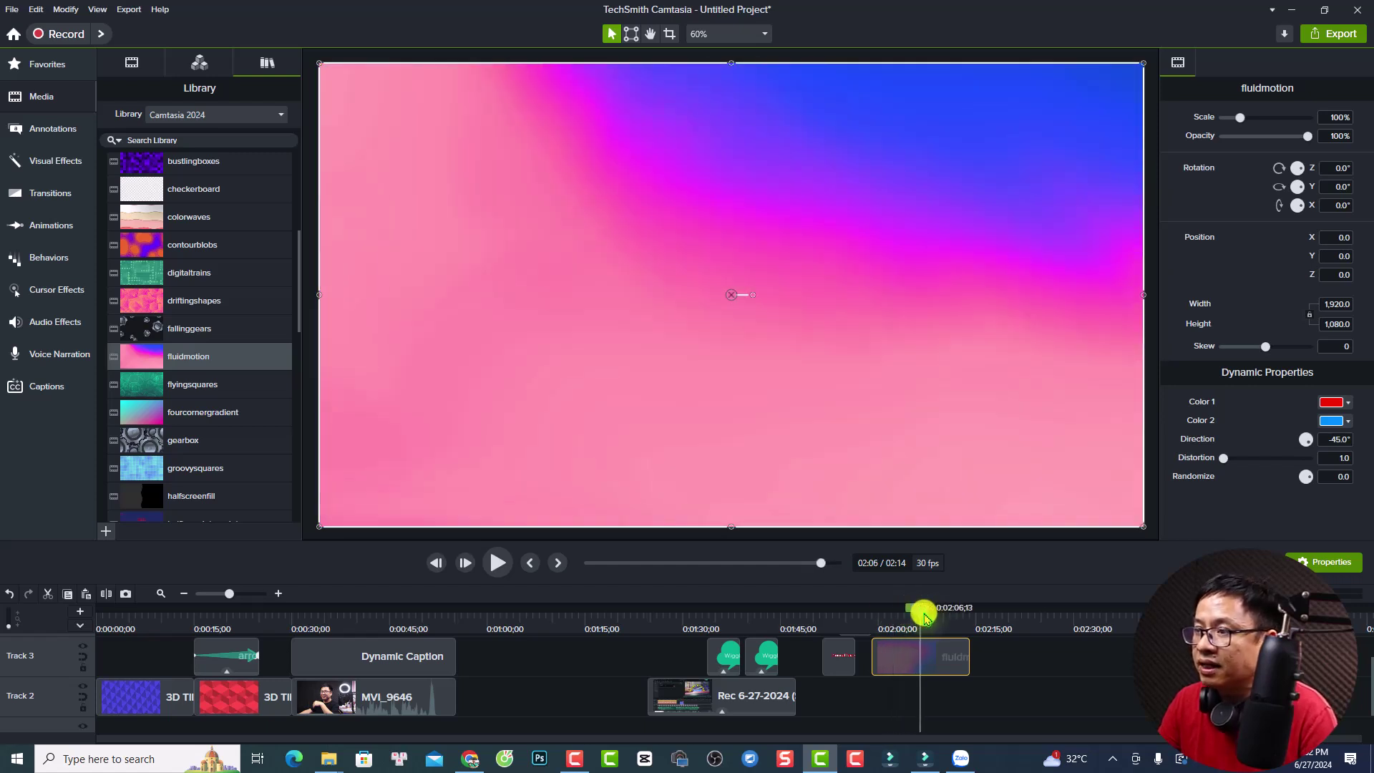
Step: Change the fluidmotion clip's Color 1 to bright green (#00F428) and play it from 0:02:00;21
click(1349, 402)
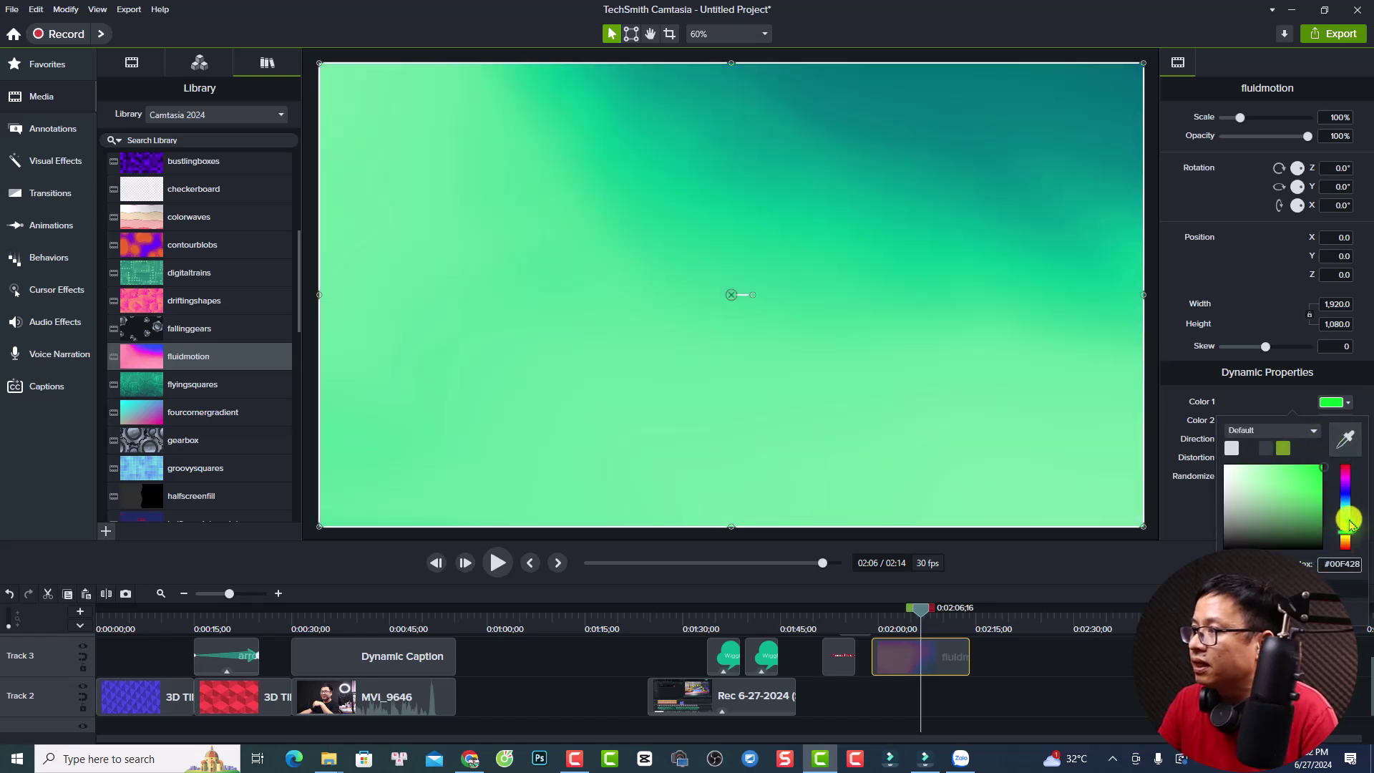
click(1345, 518)
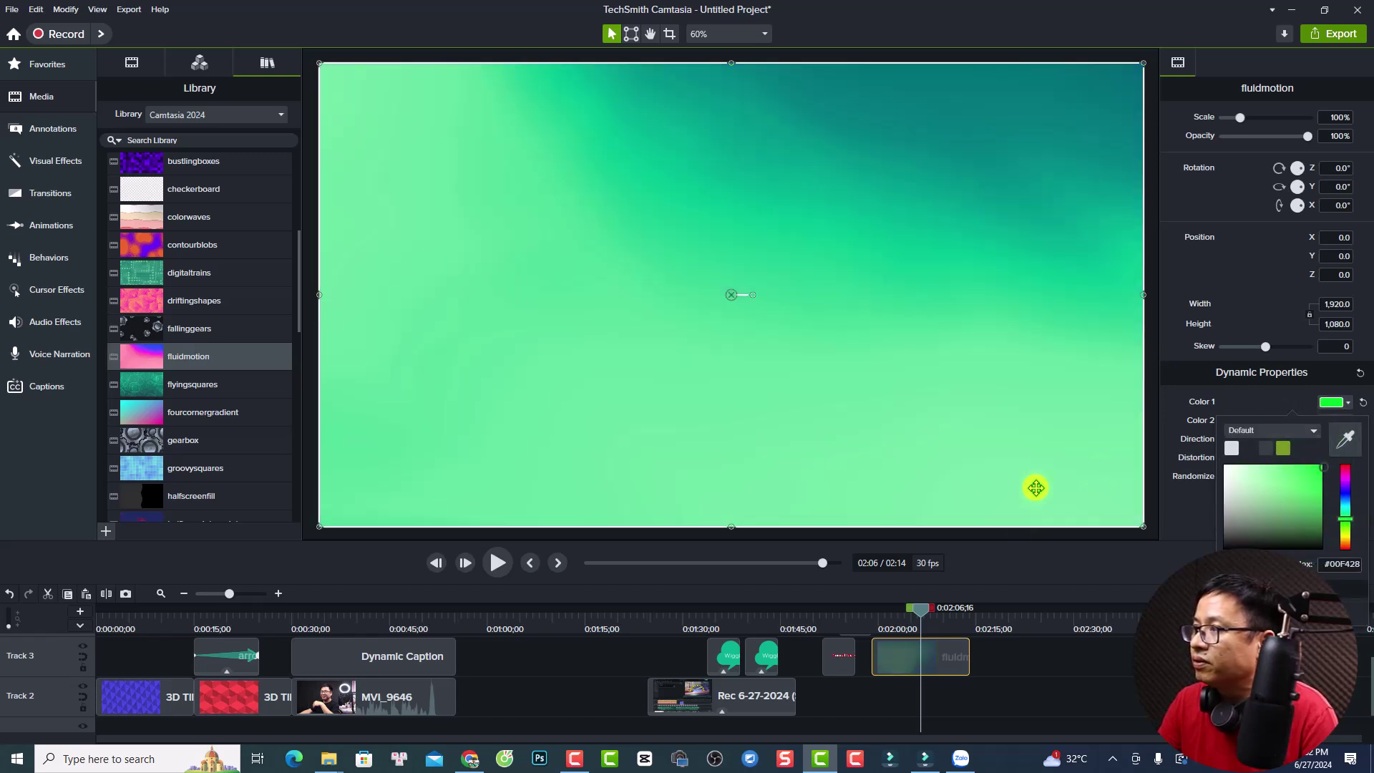
click(883, 628)
click(1001, 685)
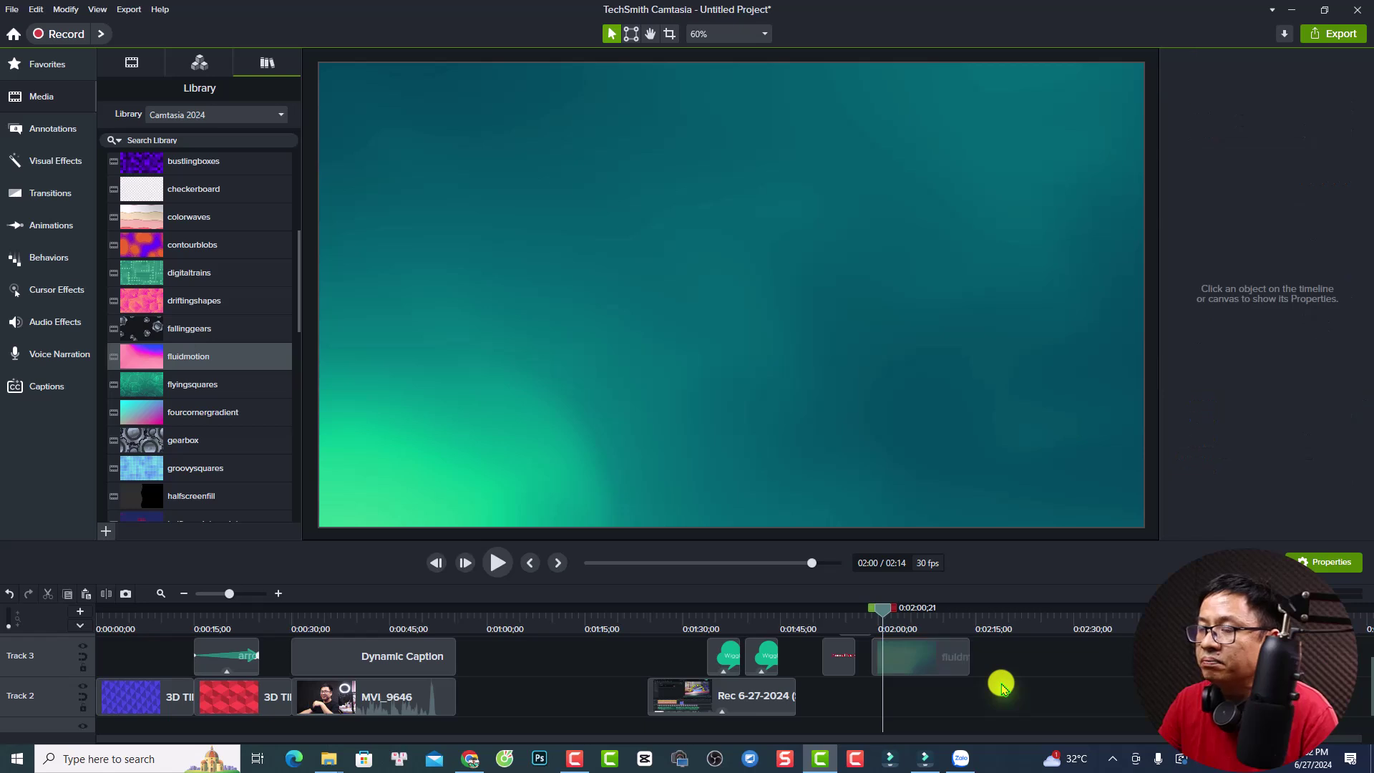
key(space)
key(space)
Step: Set the fluidmotion clip's Distortion to 9.7 and change its Color 2 to dark orange
click(932, 655)
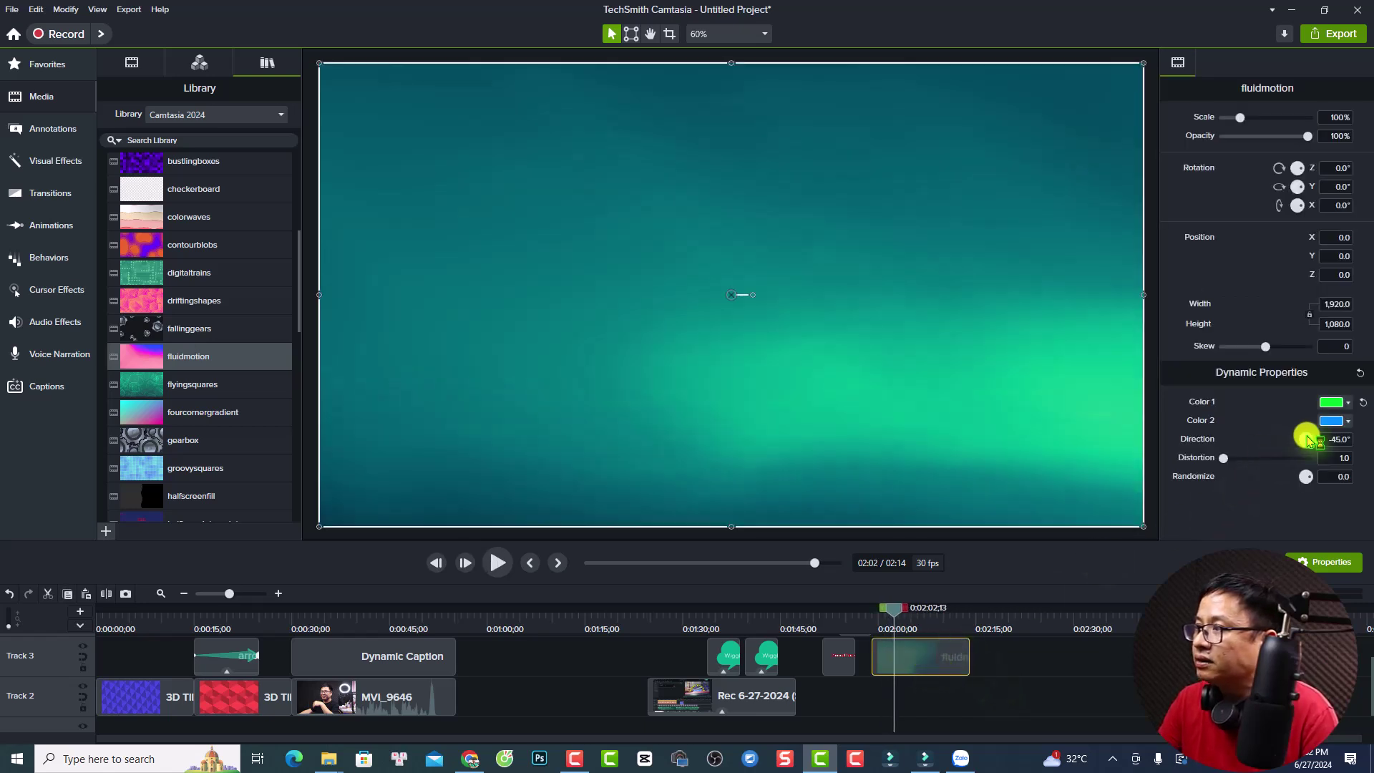
drag(1225, 458, 1238, 458)
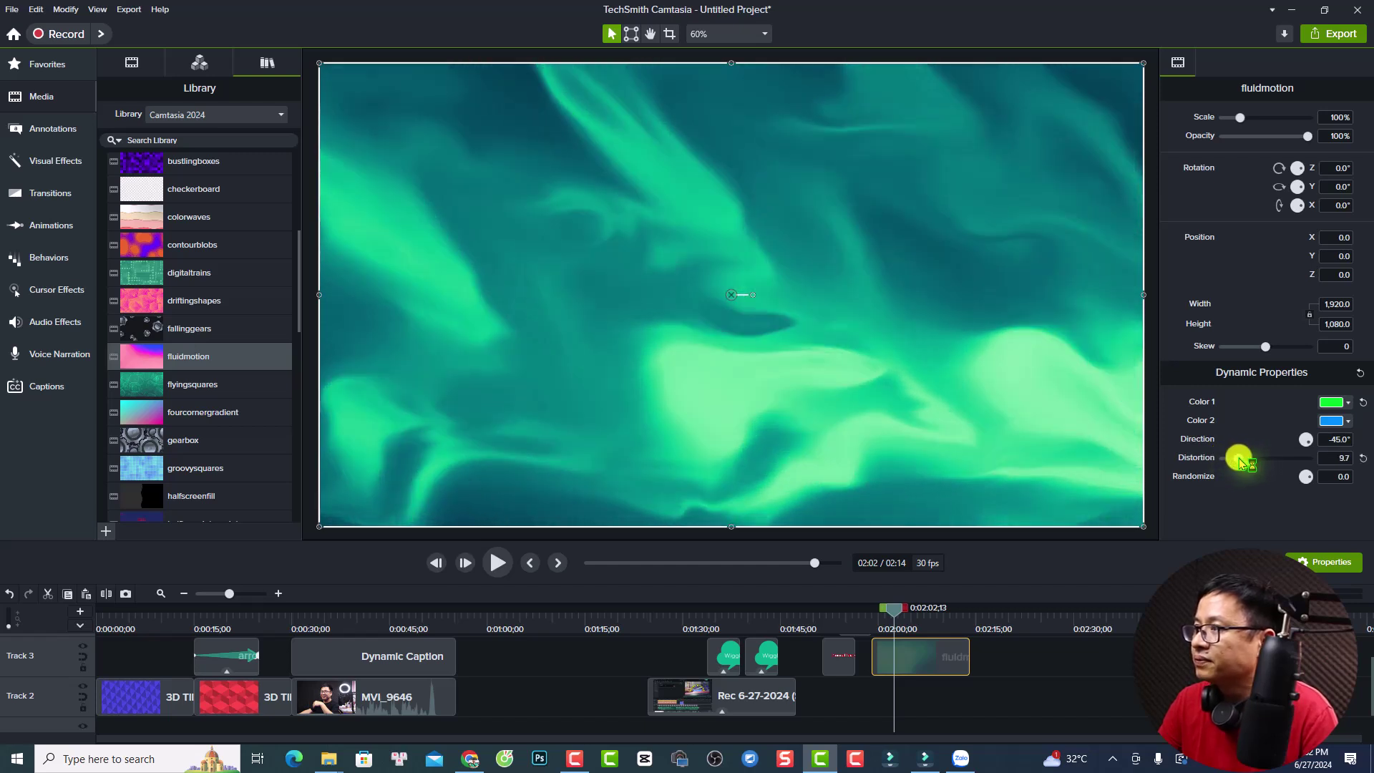
click(1348, 422)
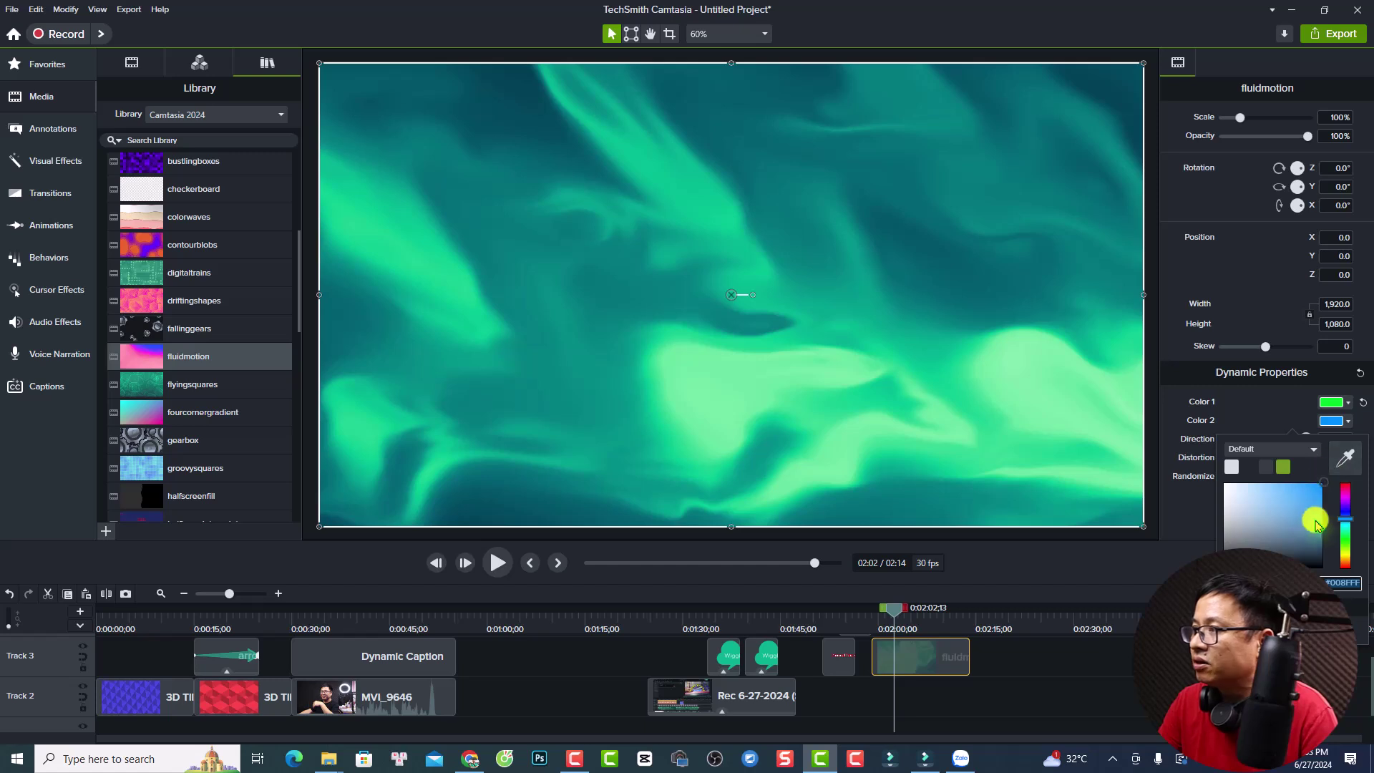
click(1346, 568)
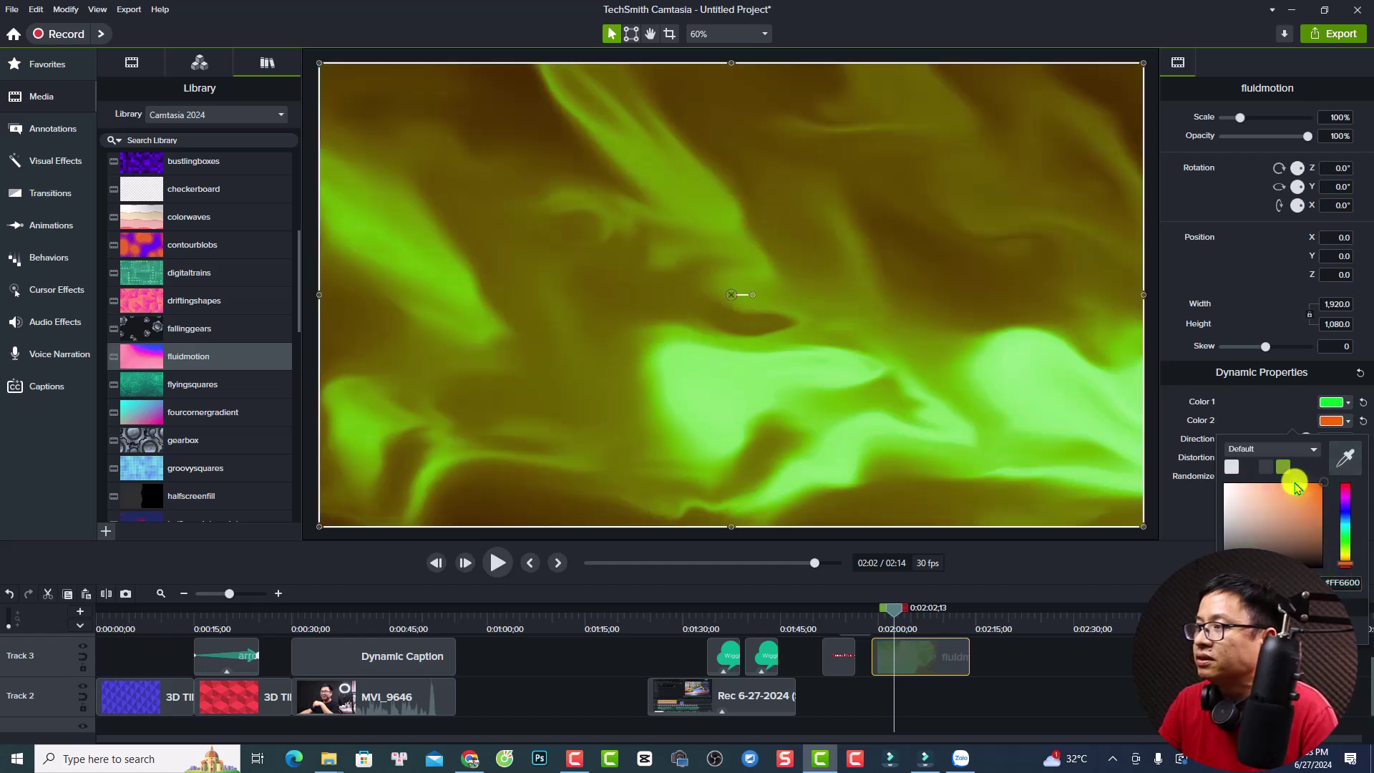
Step: Play back the recolored, distorted fluidmotion background from the start of its clip
click(874, 623)
key(space)
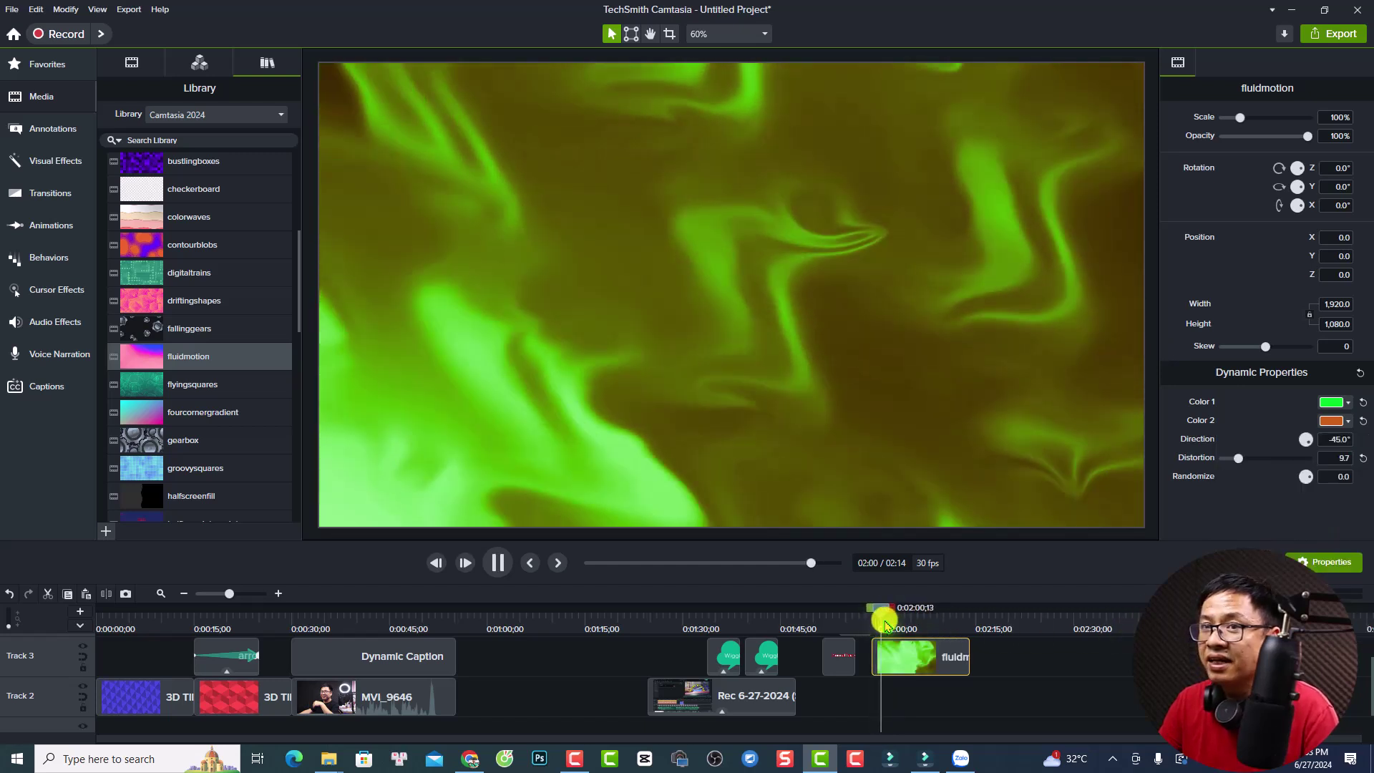
key(space)
Step: Add 3dtile4 from the Media Bin to Track 3 after the fluidmotion clip, and show its frame at 0:02:35;22
click(134, 61)
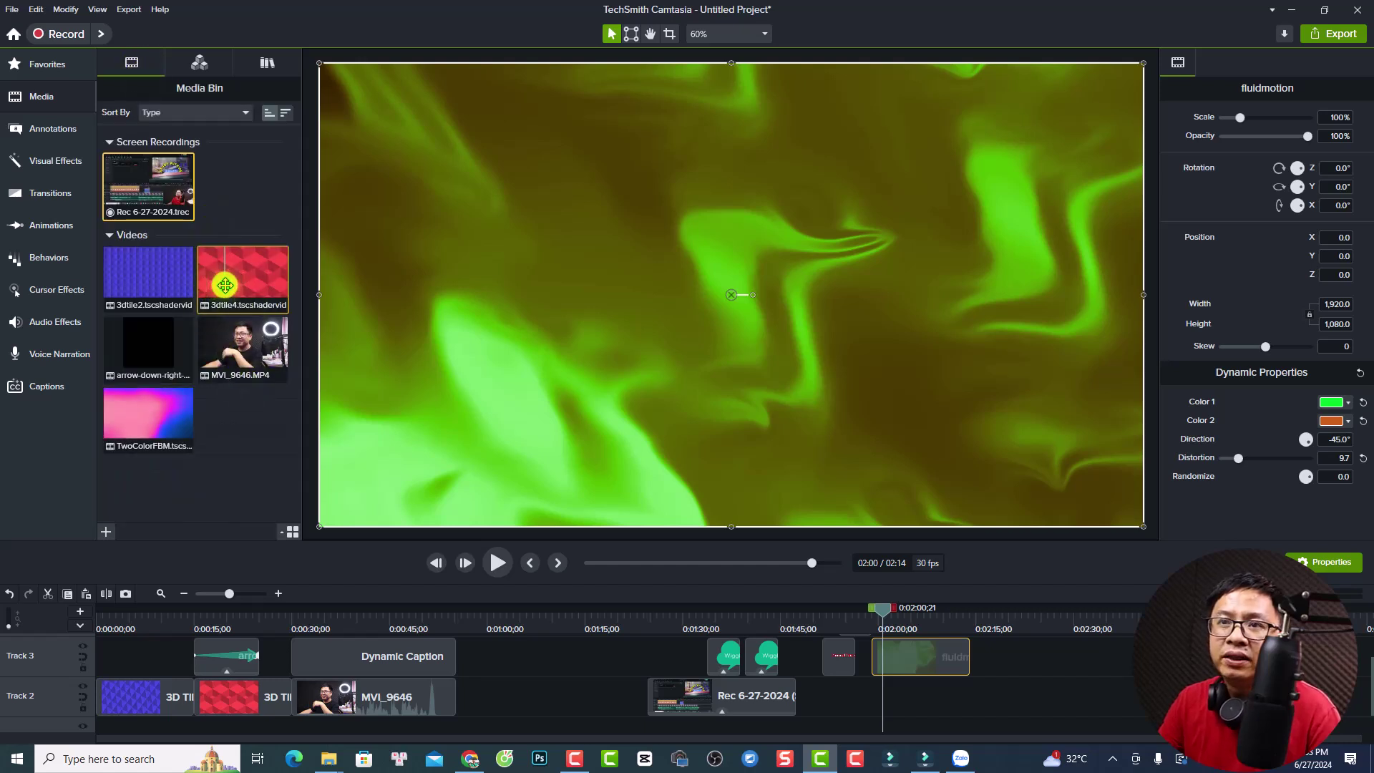
drag(225, 285, 874, 665)
click(932, 613)
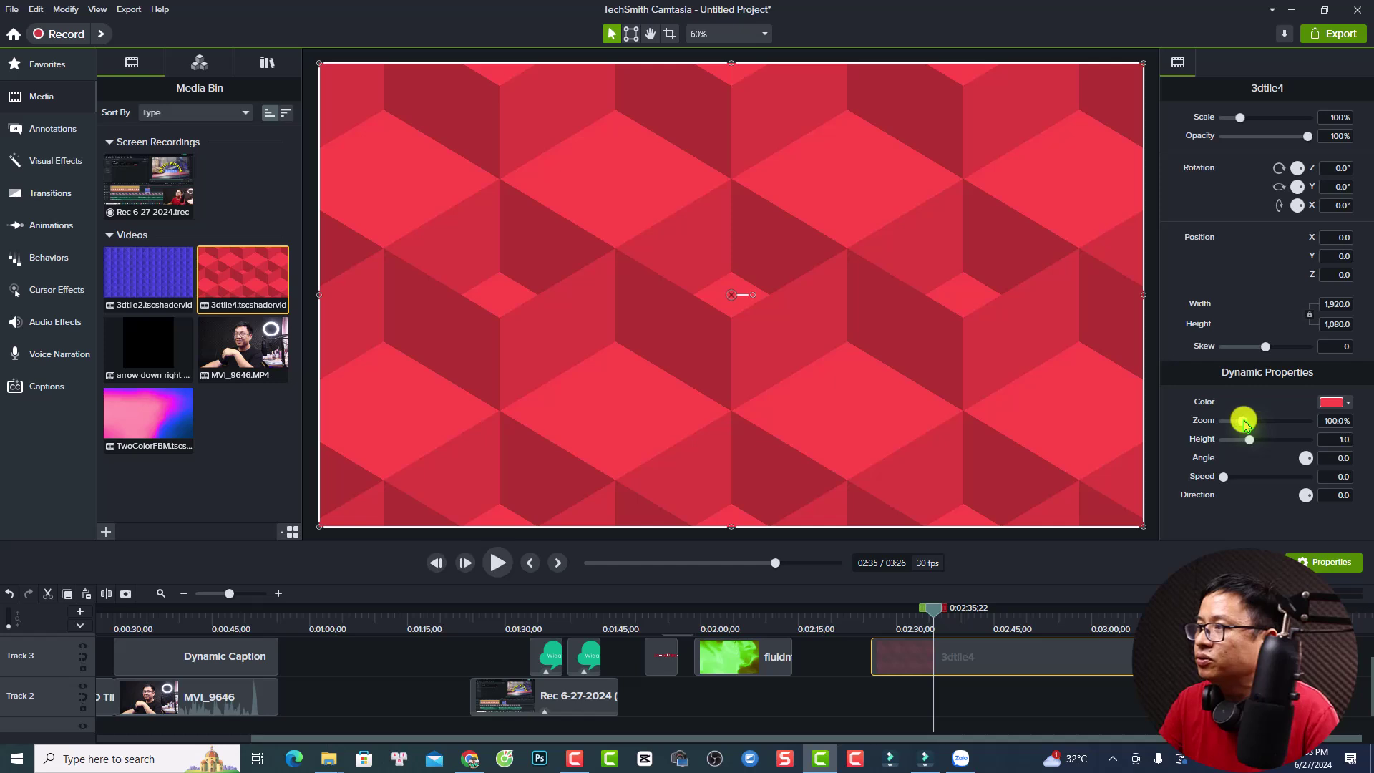
Step: Set the 3dtile4 background's Height to 0.9, Angle to -1.6 and Speed to 2.3, and play it from its start
drag(1250, 444, 1242, 472)
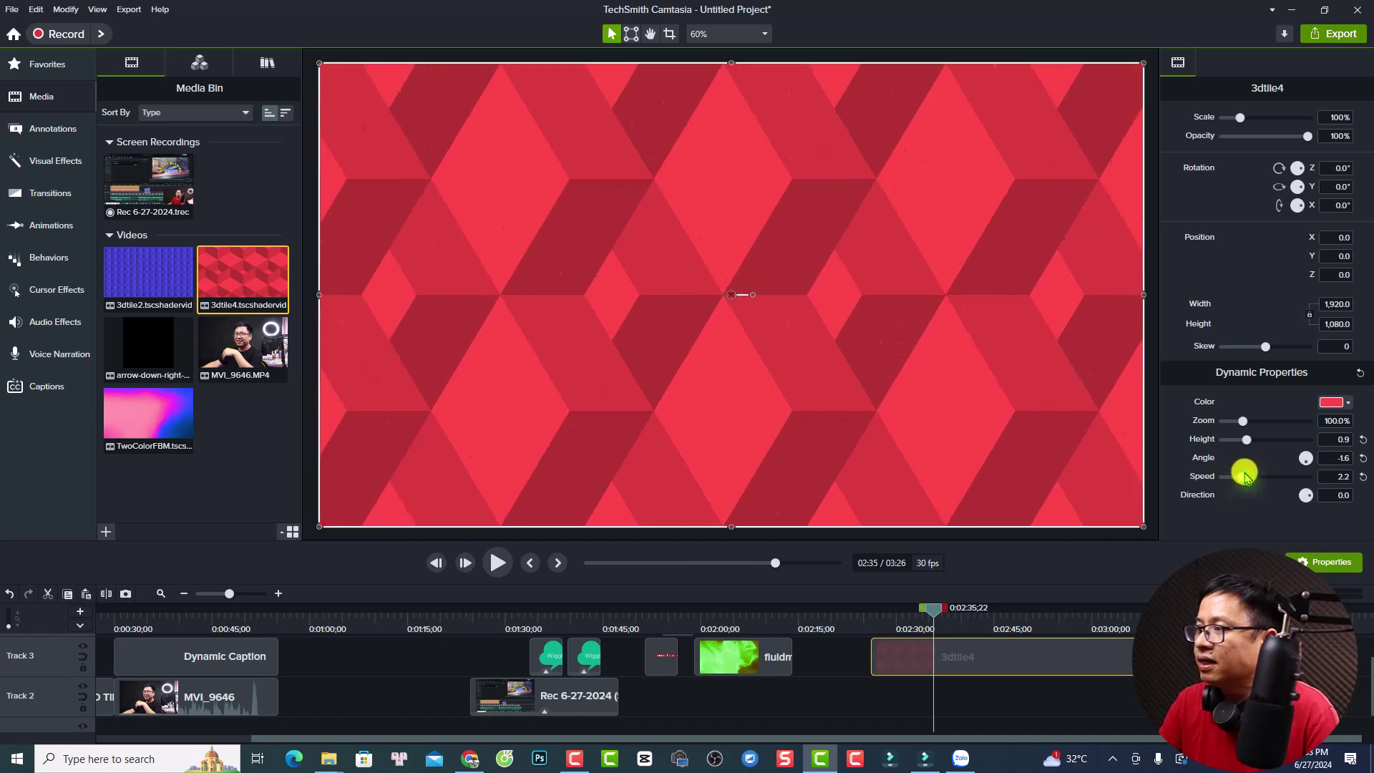
click(875, 618)
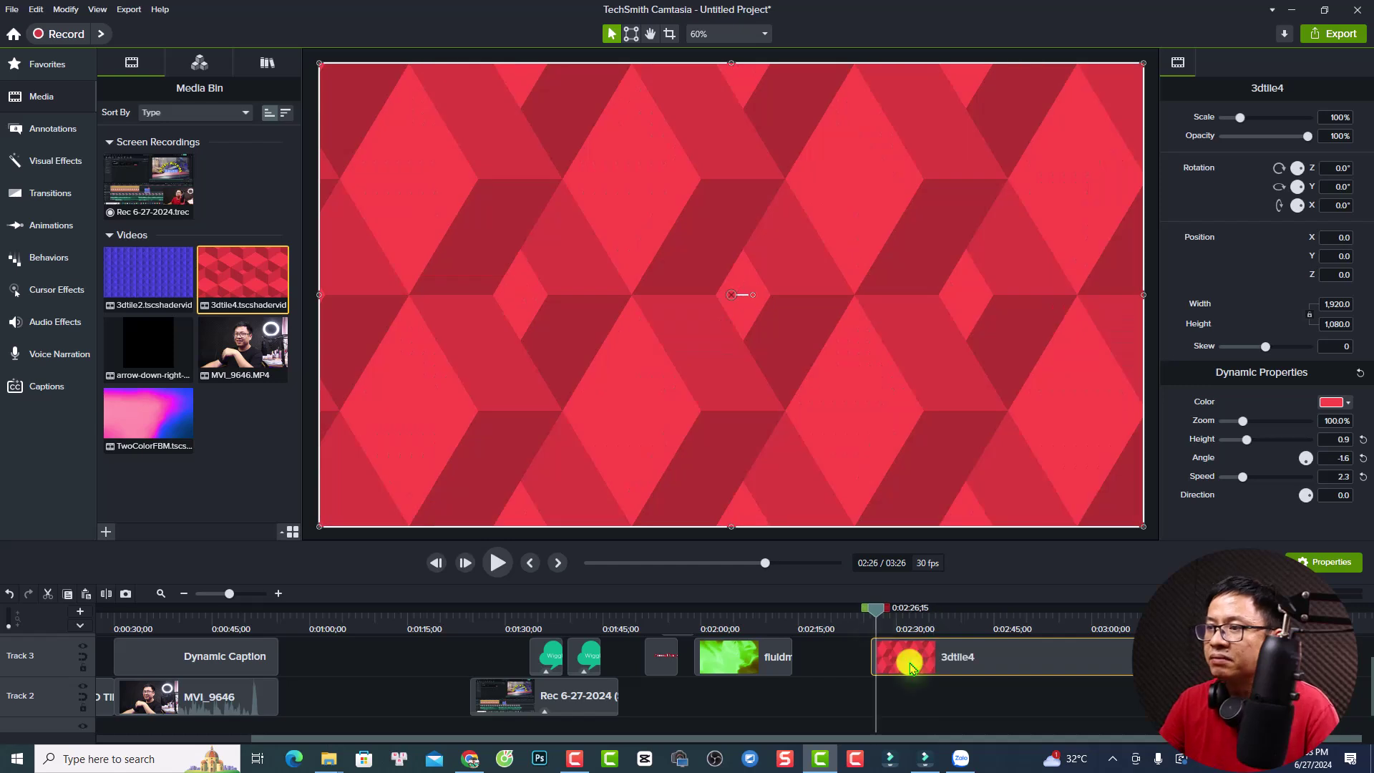
key(space)
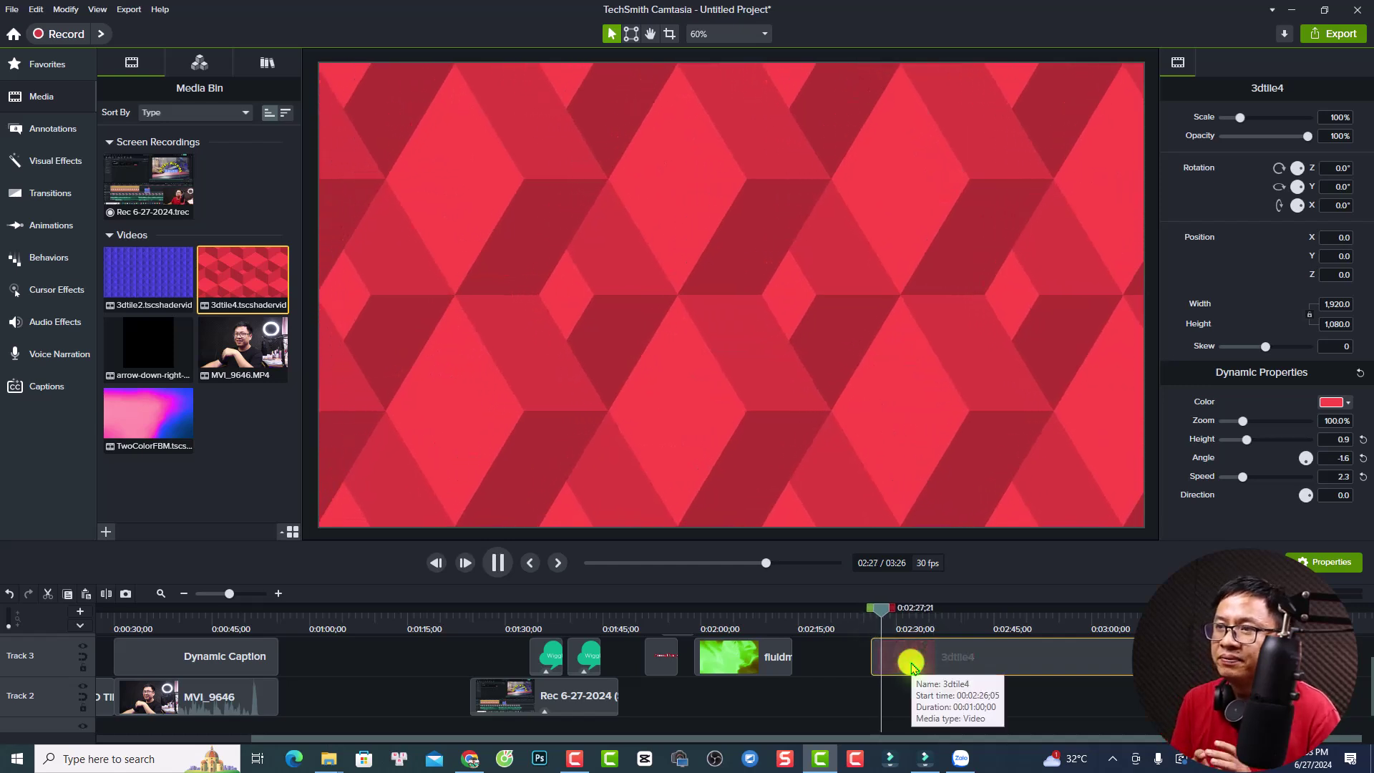
key(space)
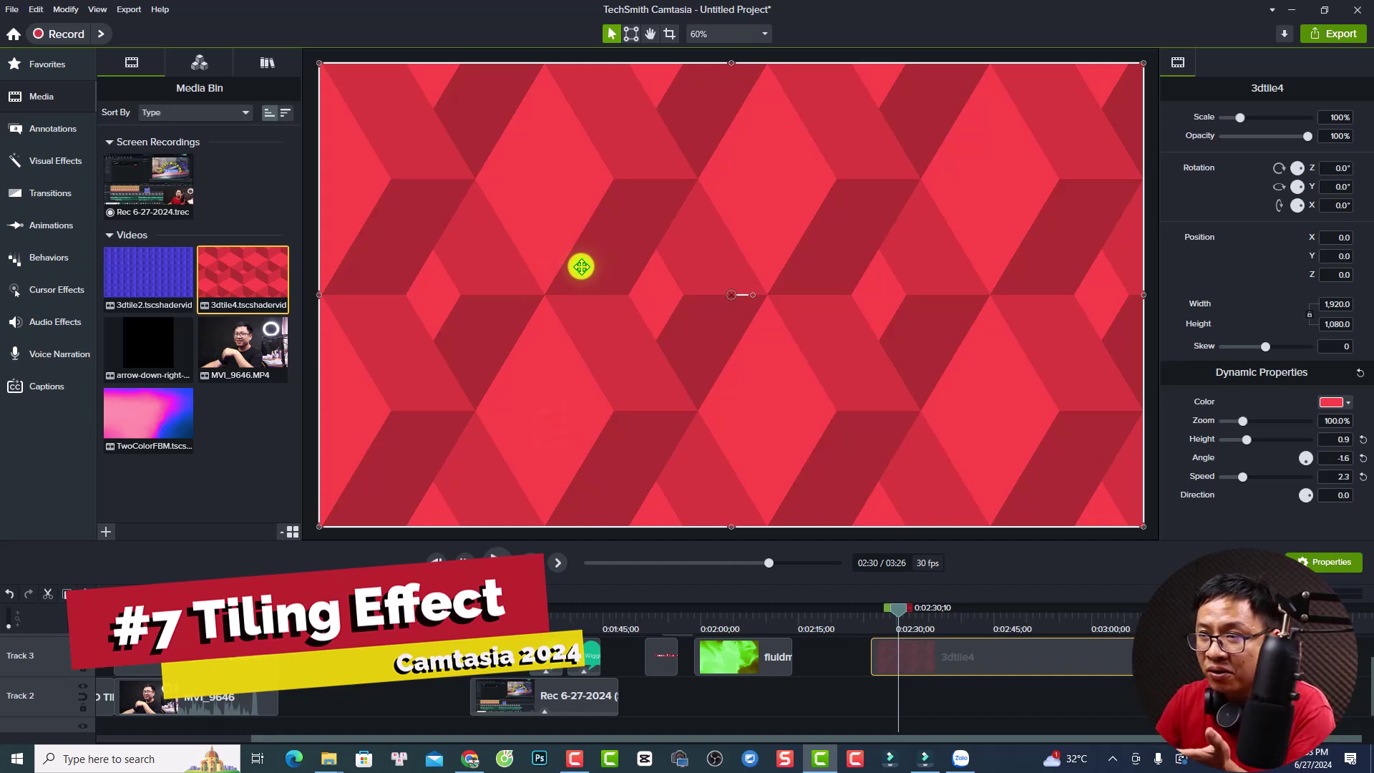
Step: Add arrow-down-right-circle-fill from the Camtasia 2024 library's Icons & Glyphs folder to the canvas over the 3dtile4 background
click(267, 62)
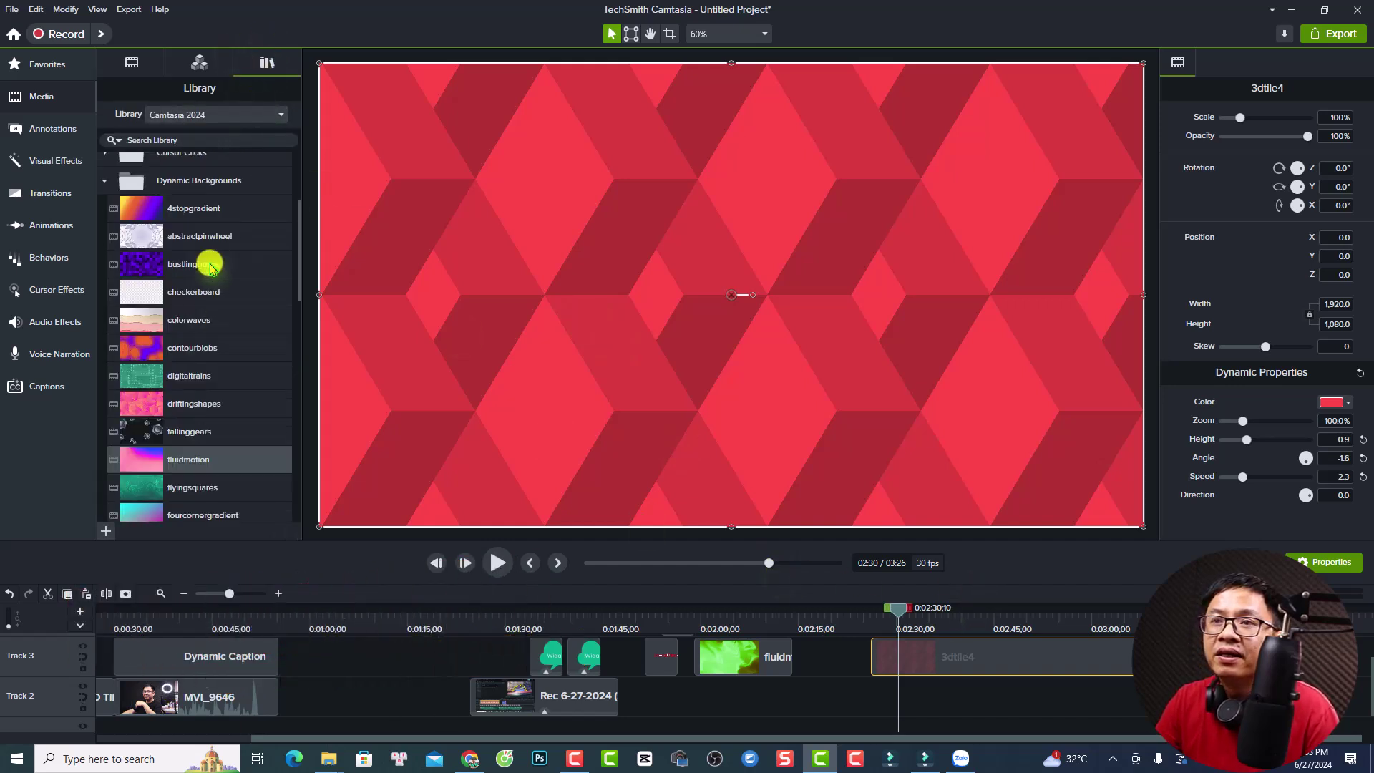
scroll(211, 266, up, 2)
scroll(203, 227, up, 1)
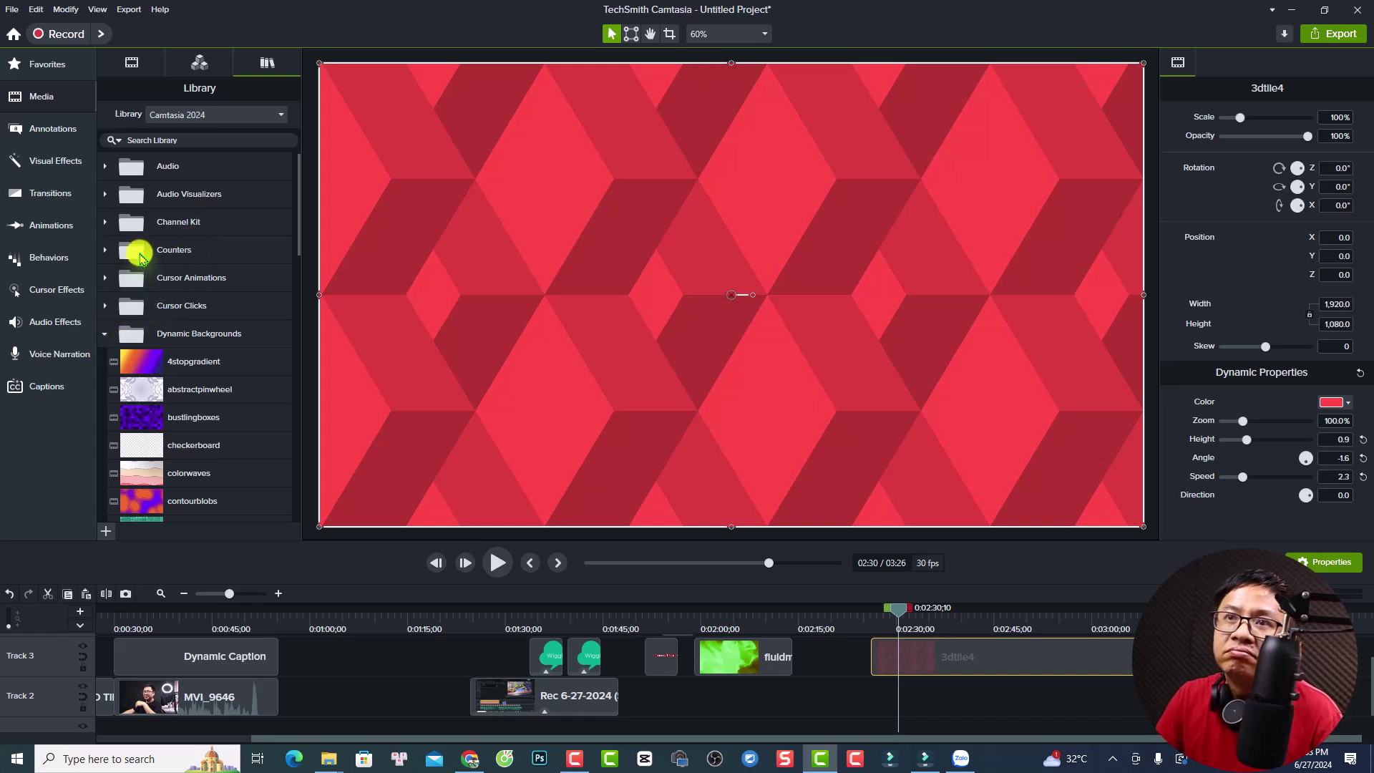
click(105, 333)
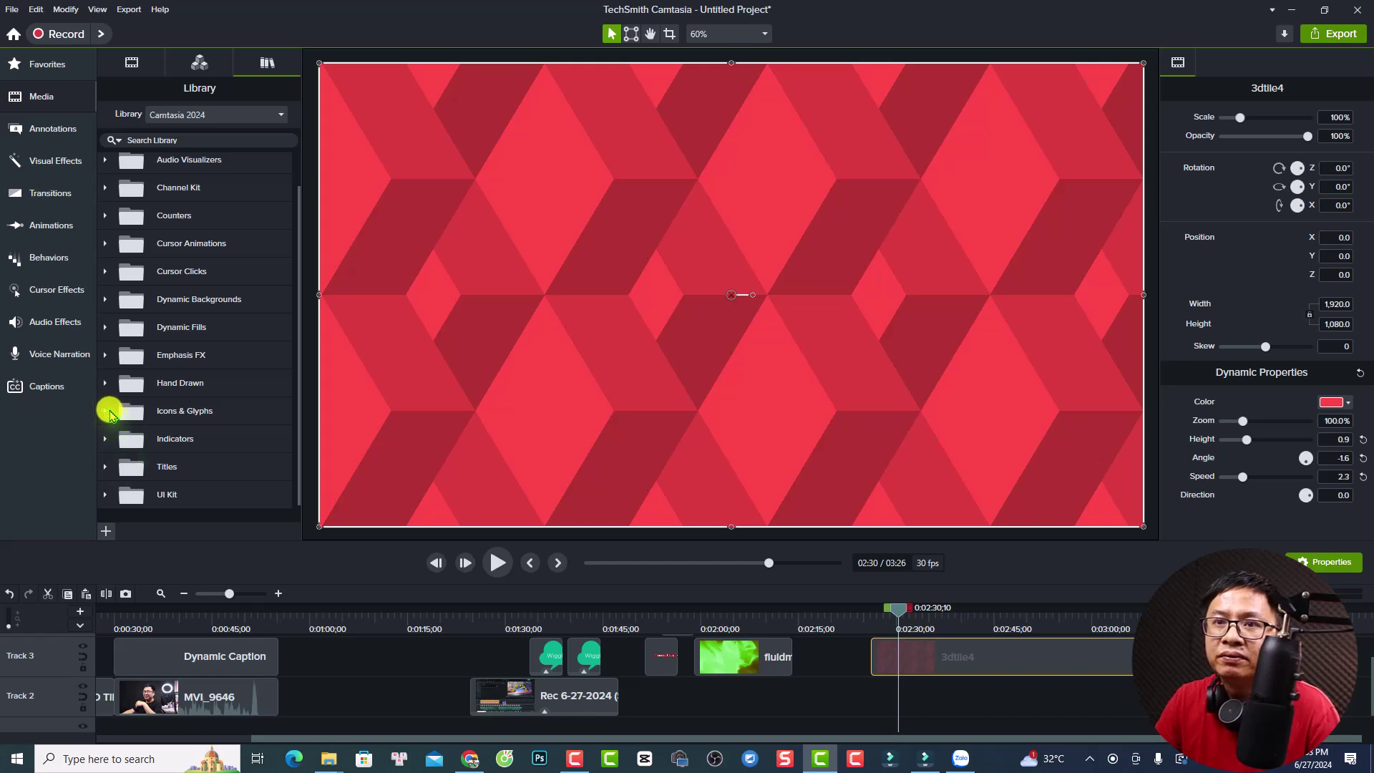
click(131, 419)
scroll(143, 424, down, 4)
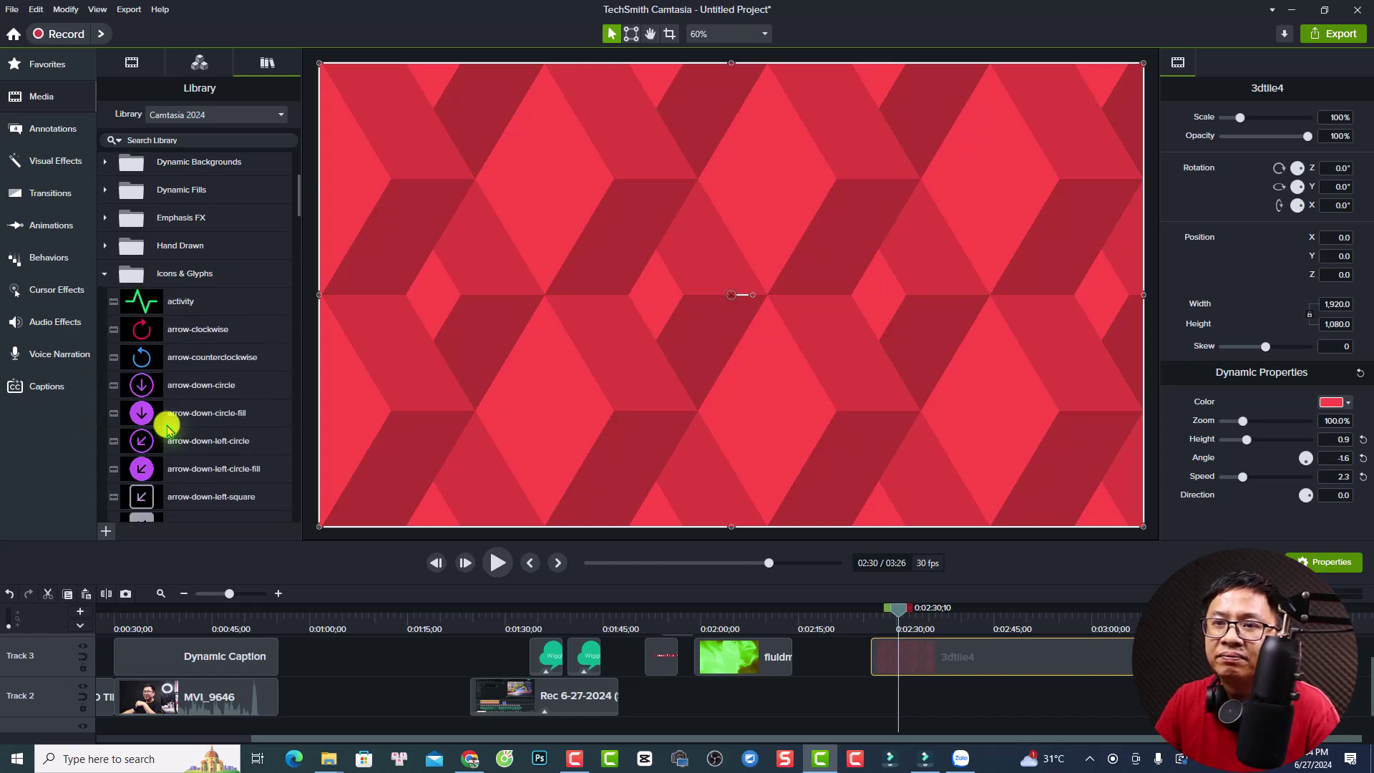
scroll(156, 398, down, 2)
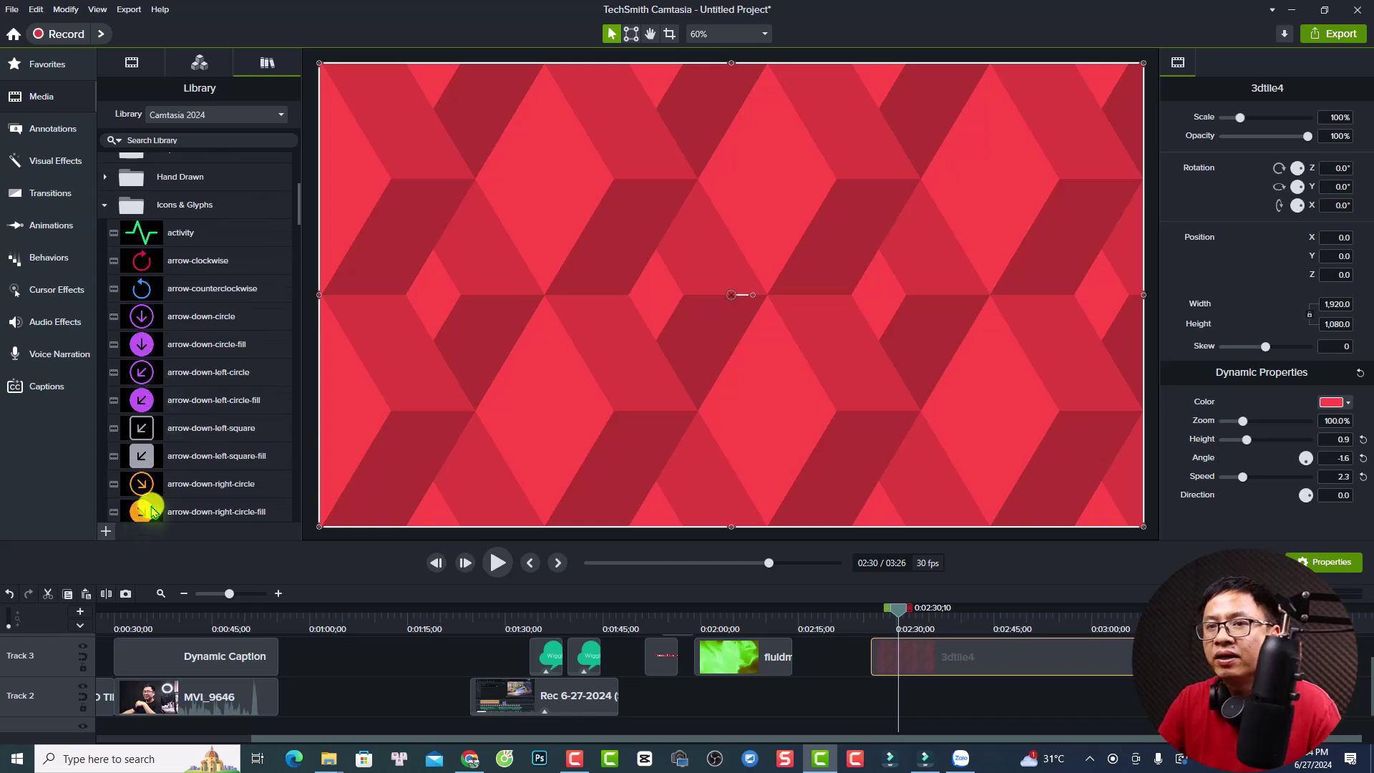
drag(144, 512, 723, 300)
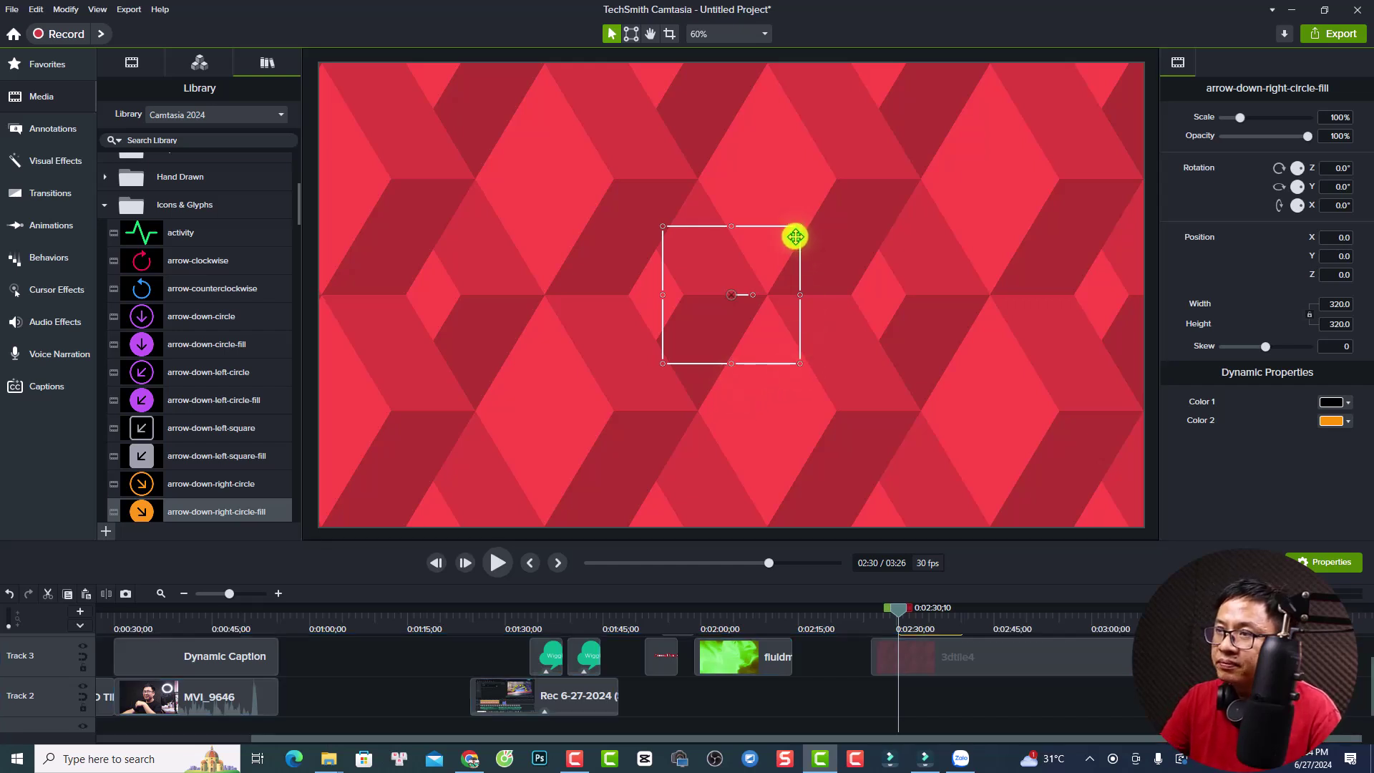
Step: Scale the arrow icon to 71.4% and center it on the canvas at X 0, Y 0
drag(800, 226, 760, 267)
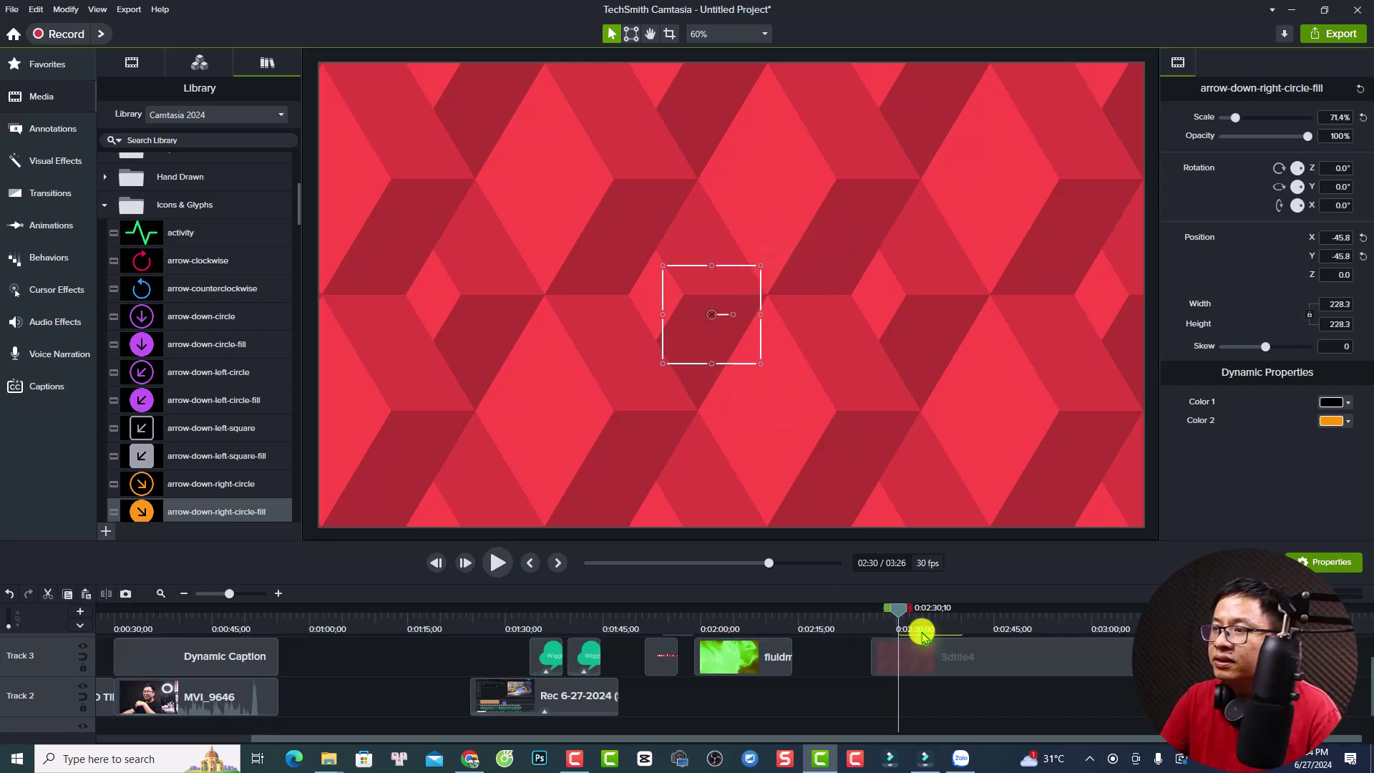
click(919, 620)
drag(720, 345, 741, 320)
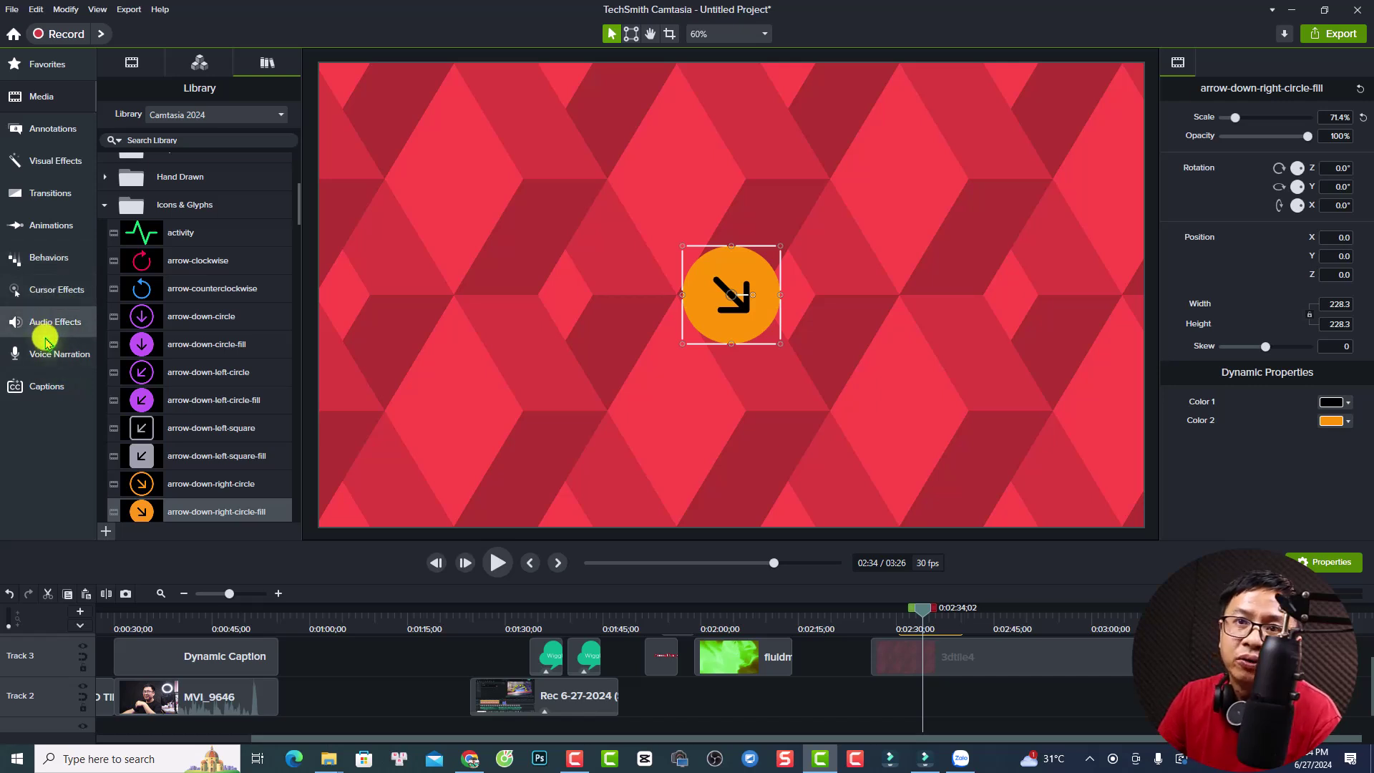
Step: Apply the Tiling visual effect to the arrow icon and play it from 0:02:29;17
click(51, 161)
scroll(292, 348, down, 6)
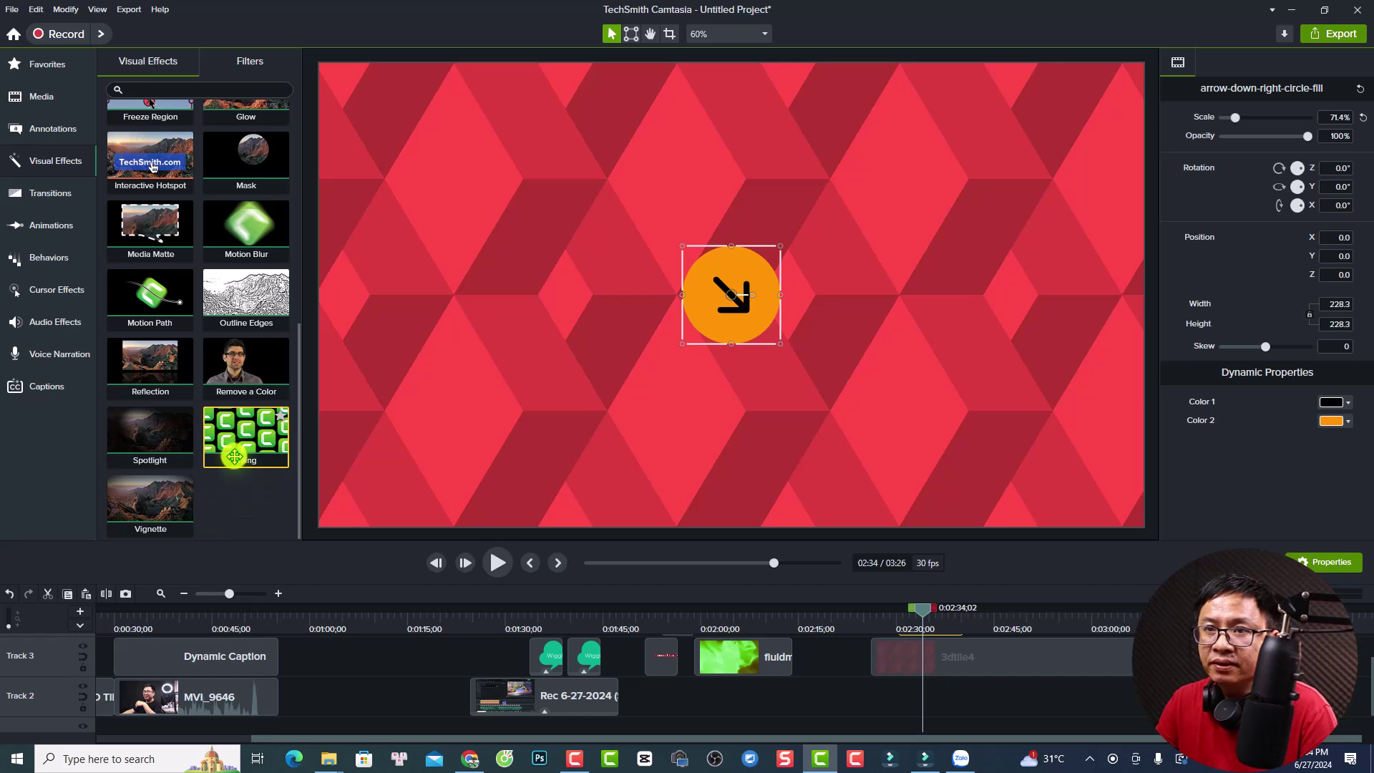
drag(239, 451, 724, 322)
scroll(1011, 659, up, 1)
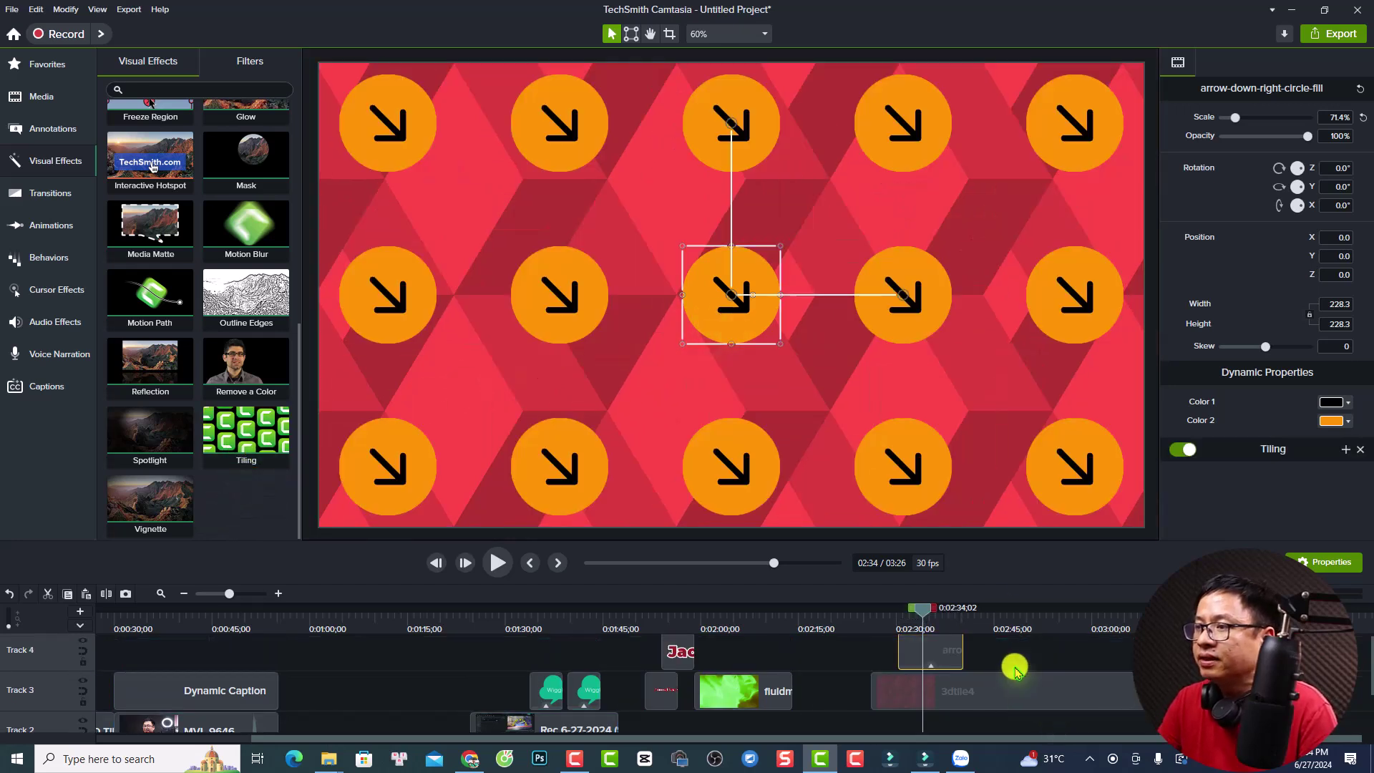
click(897, 628)
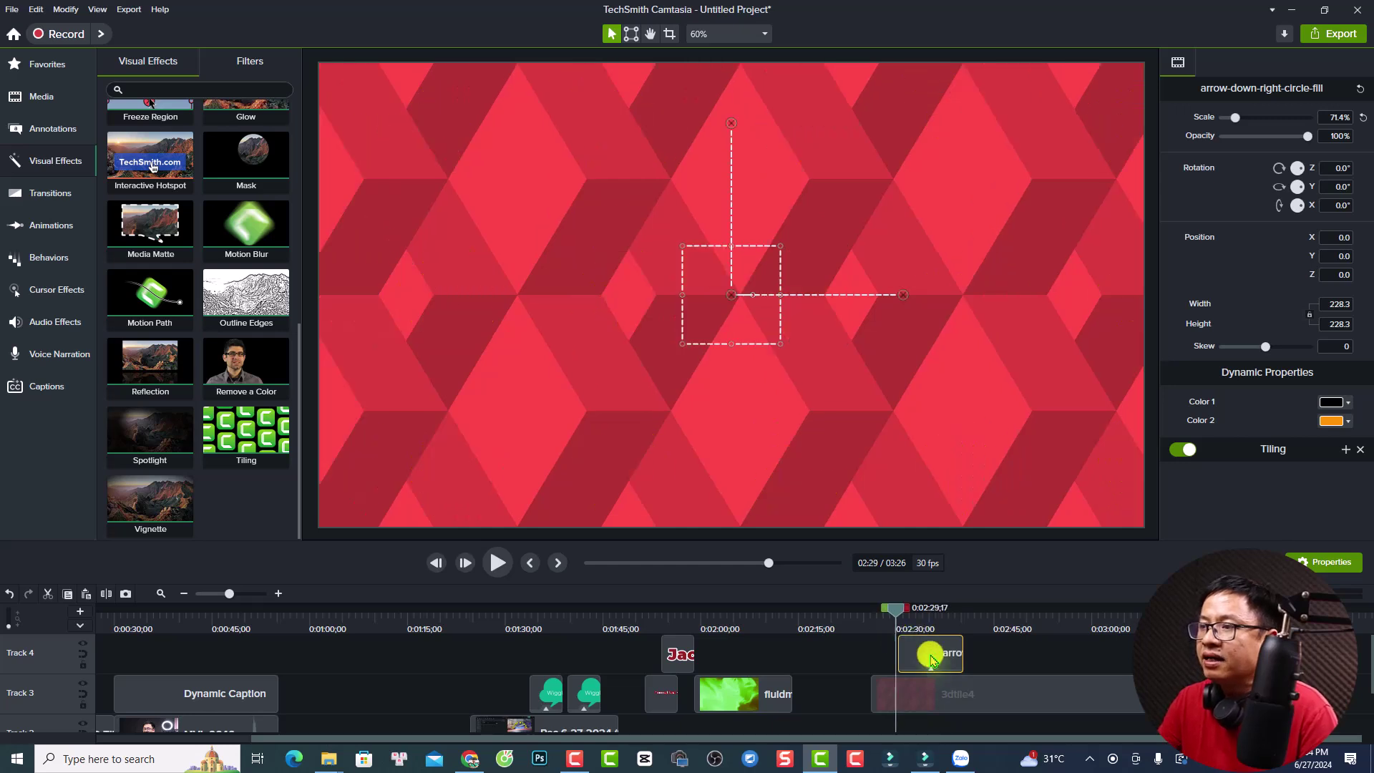
key(space)
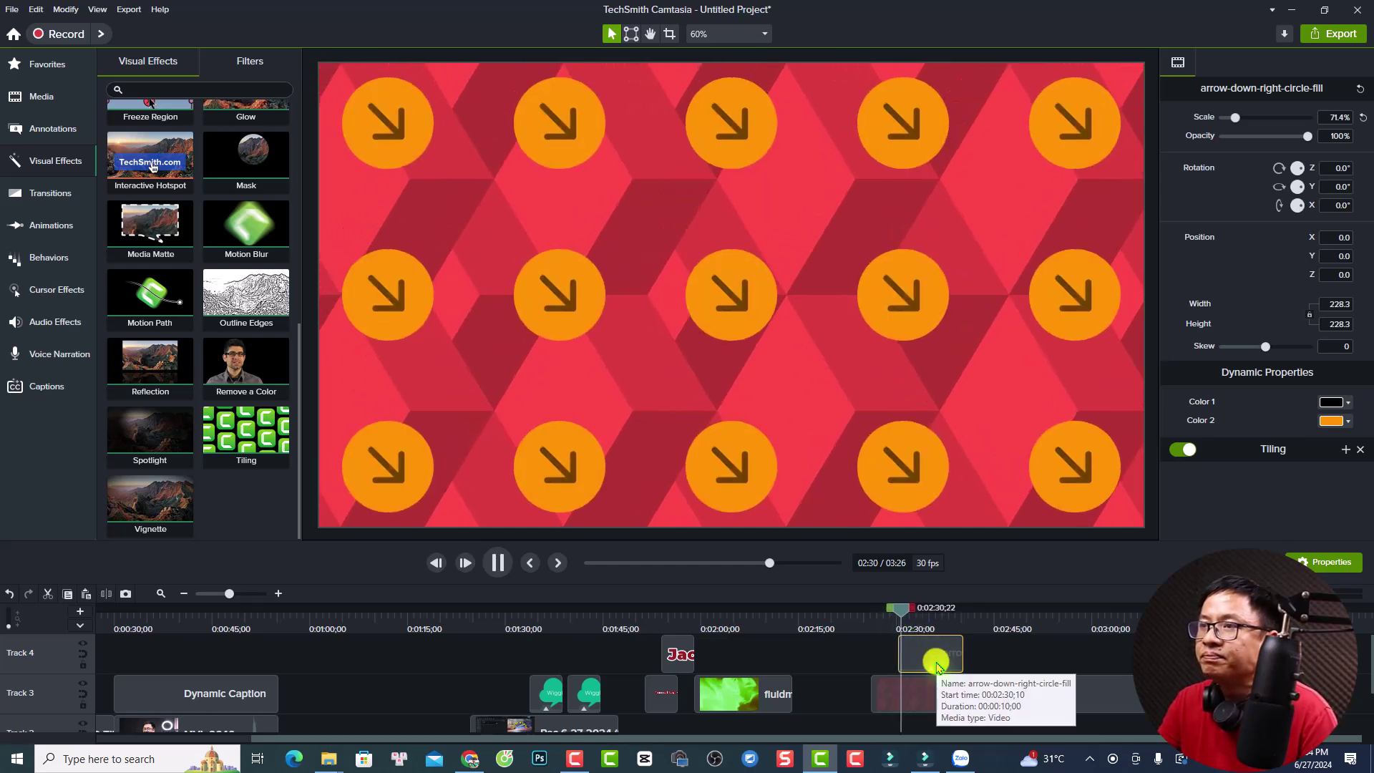
key(space)
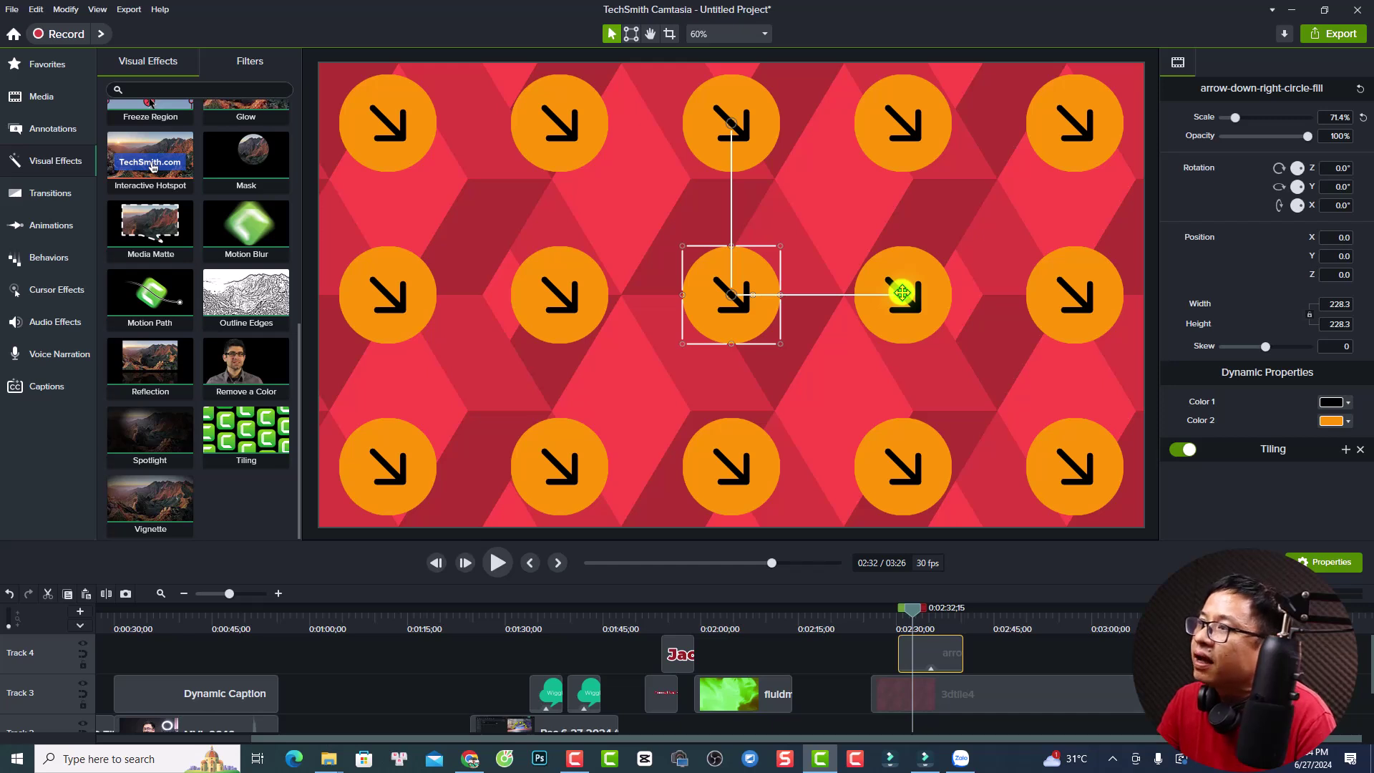
Step: Slant the tiling grid with both spacing handles, set the icon's scale to 61.6% and Z rotation to -16.7°, and play the result
drag(901, 293, 825, 376)
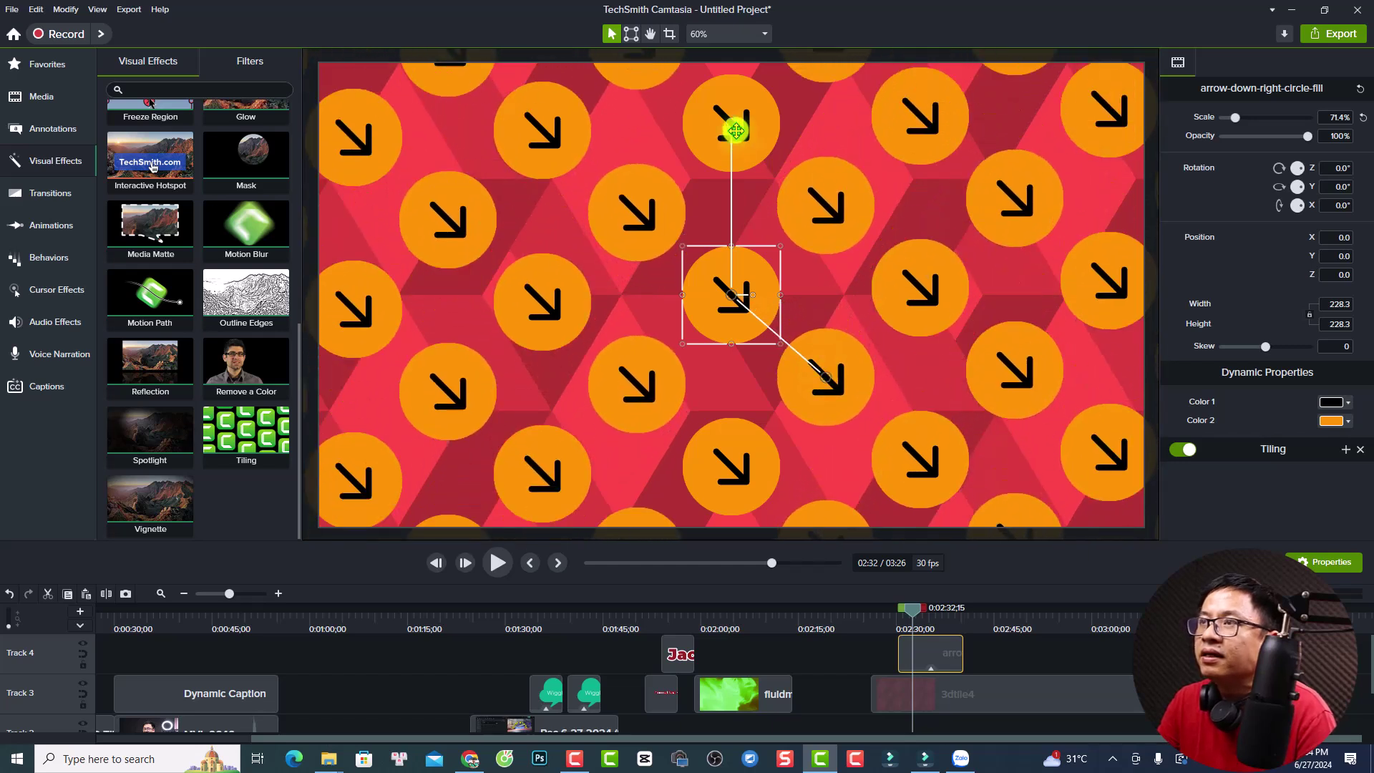
drag(731, 128, 769, 171)
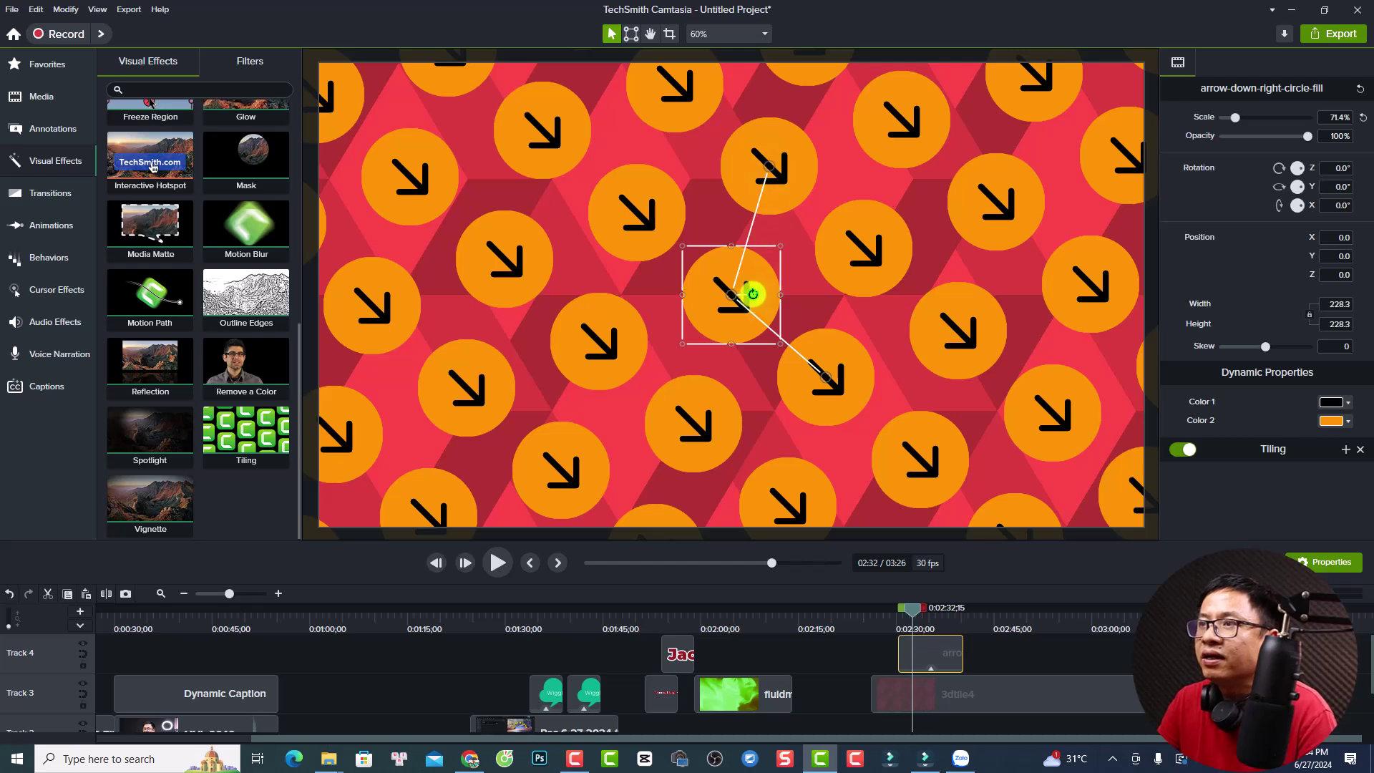
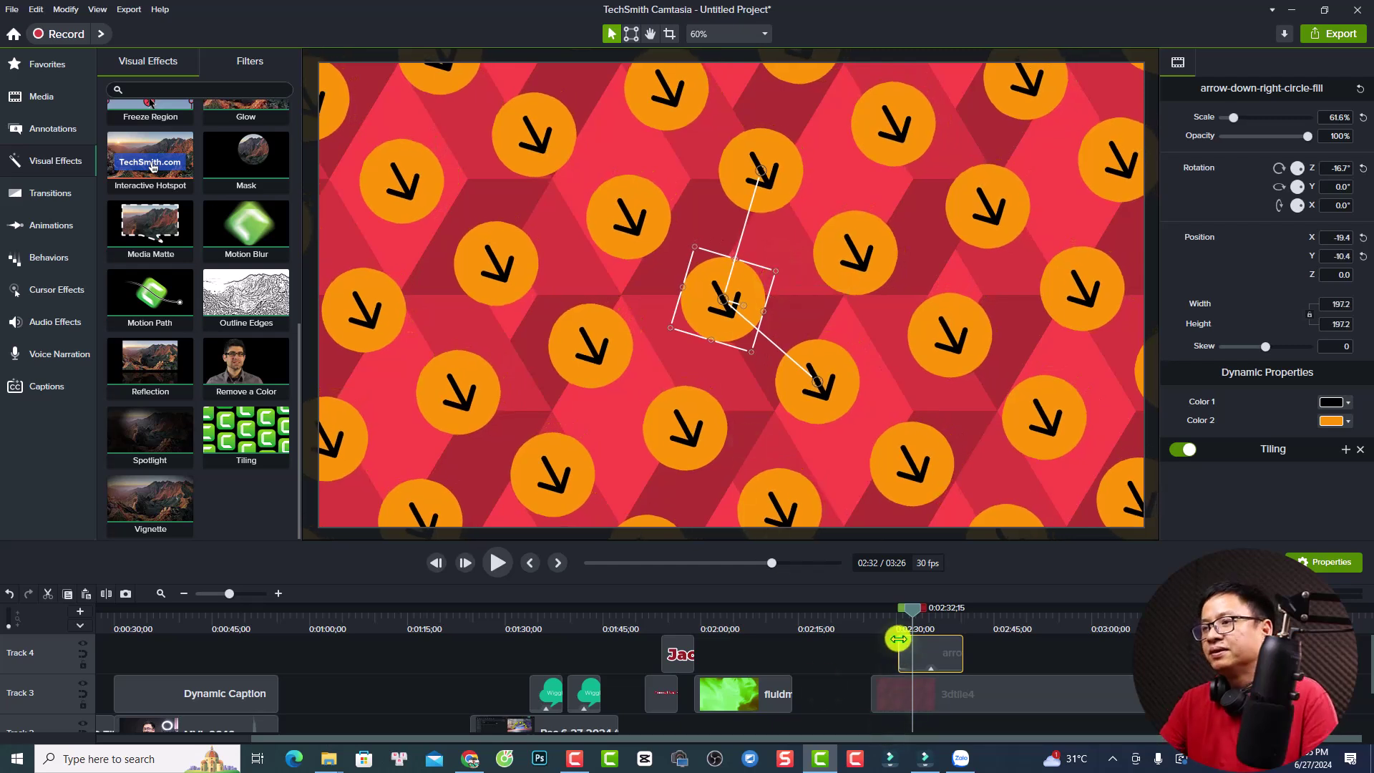
key(space)
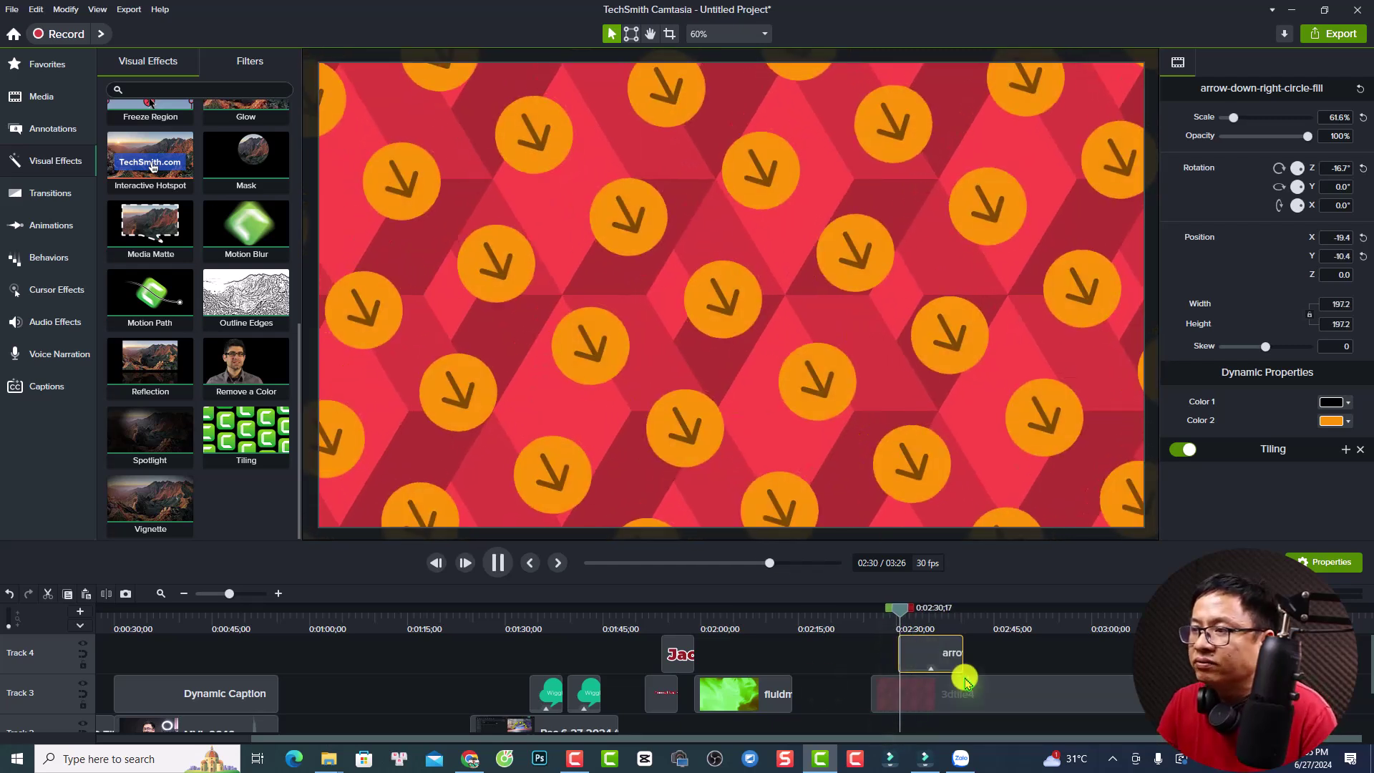
key(space)
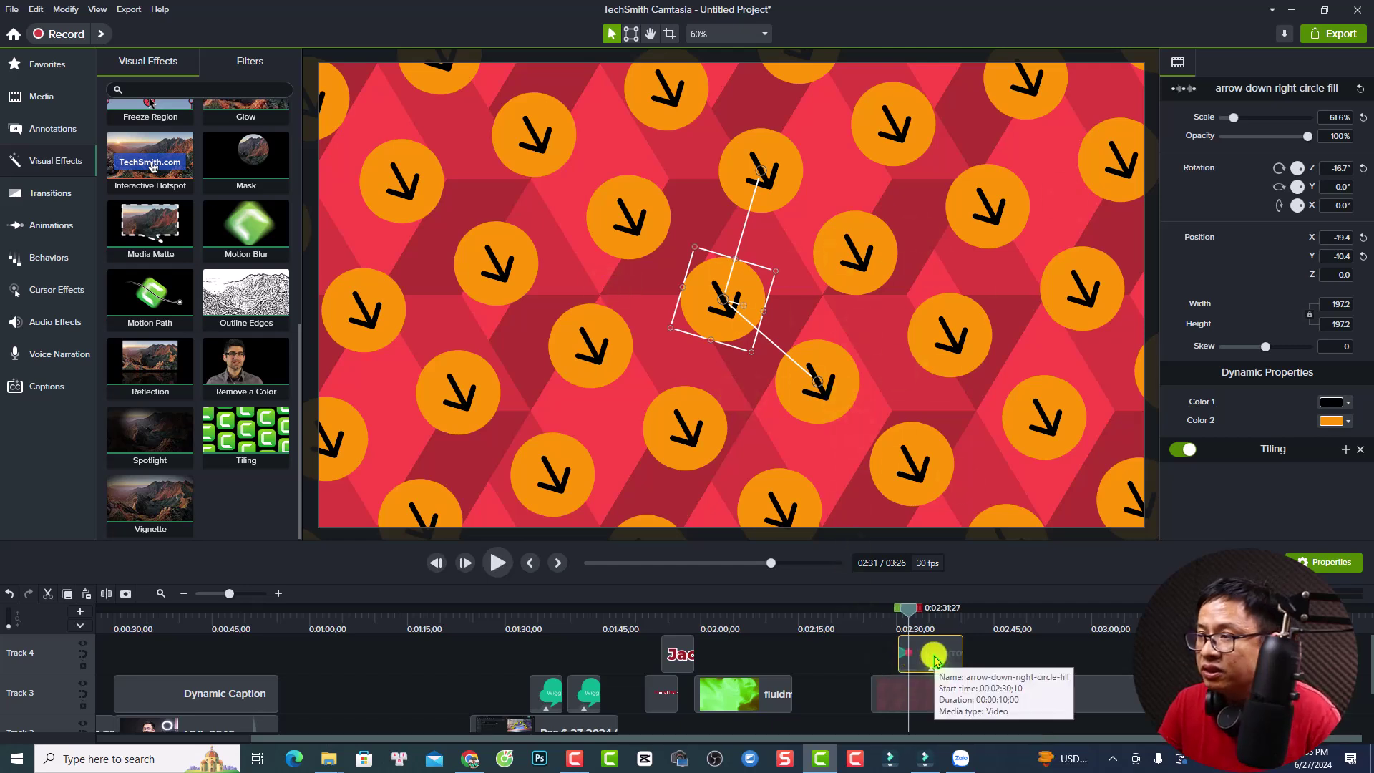
Step: Extend the arrow clip's animation to its end, move the icon to X 122.8, Y 0 at 0:02:39;24, and play the clip
drag(962, 654, 960, 652)
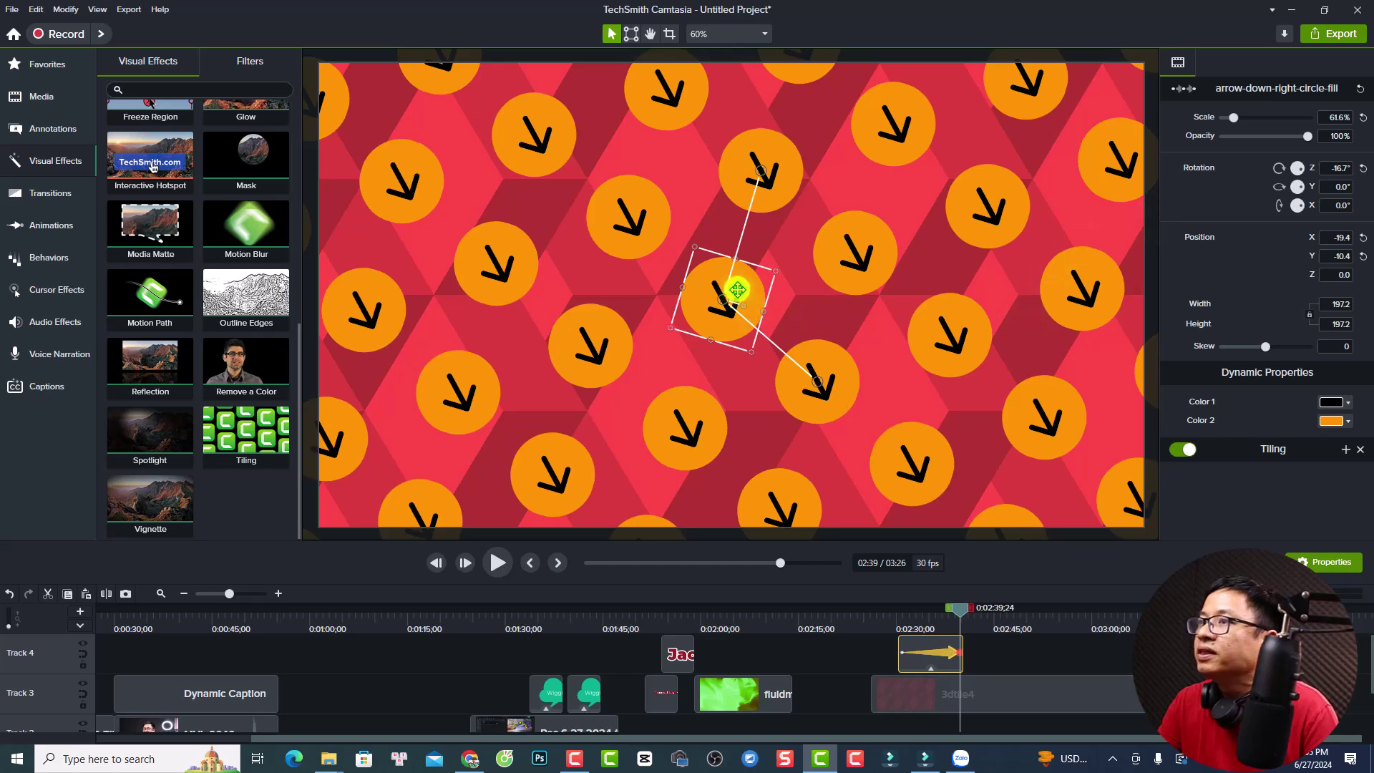
drag(731, 294, 784, 296)
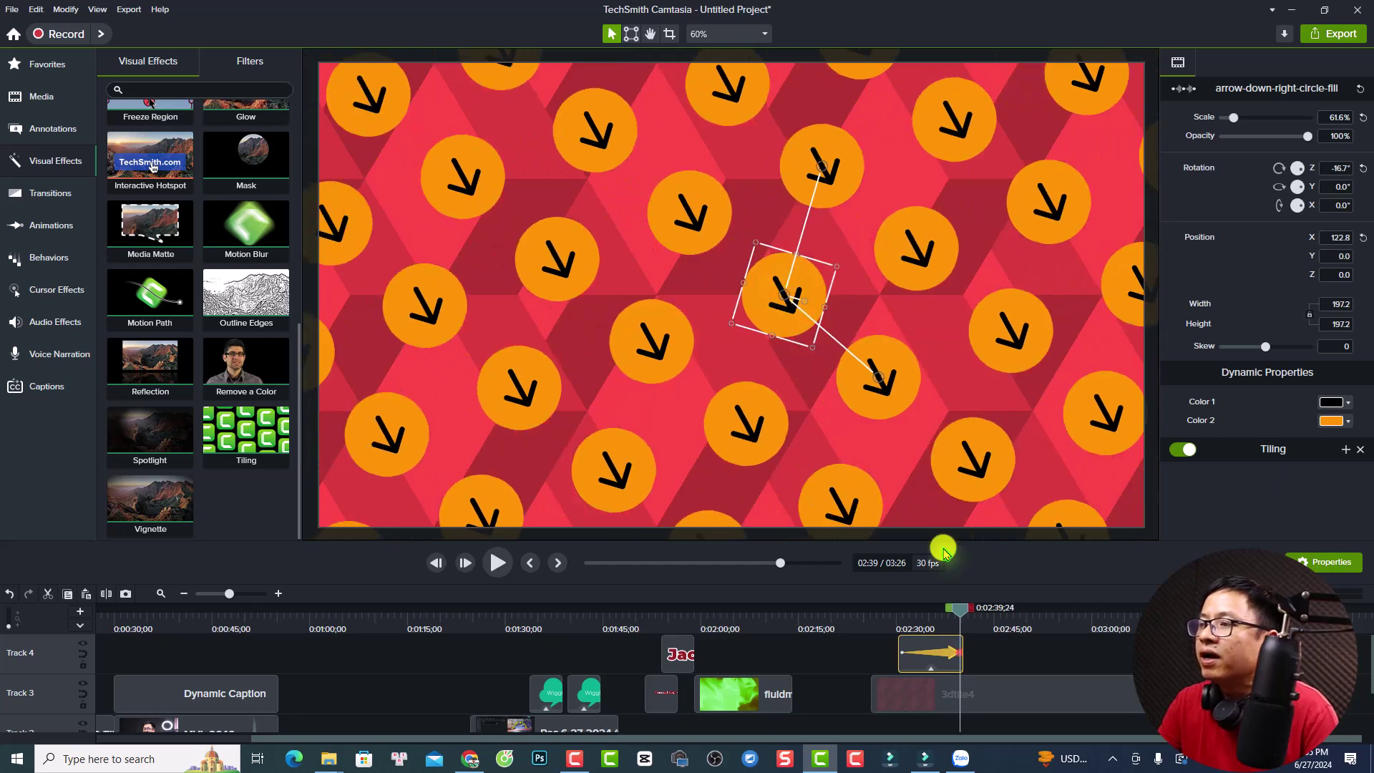
click(897, 619)
key(space)
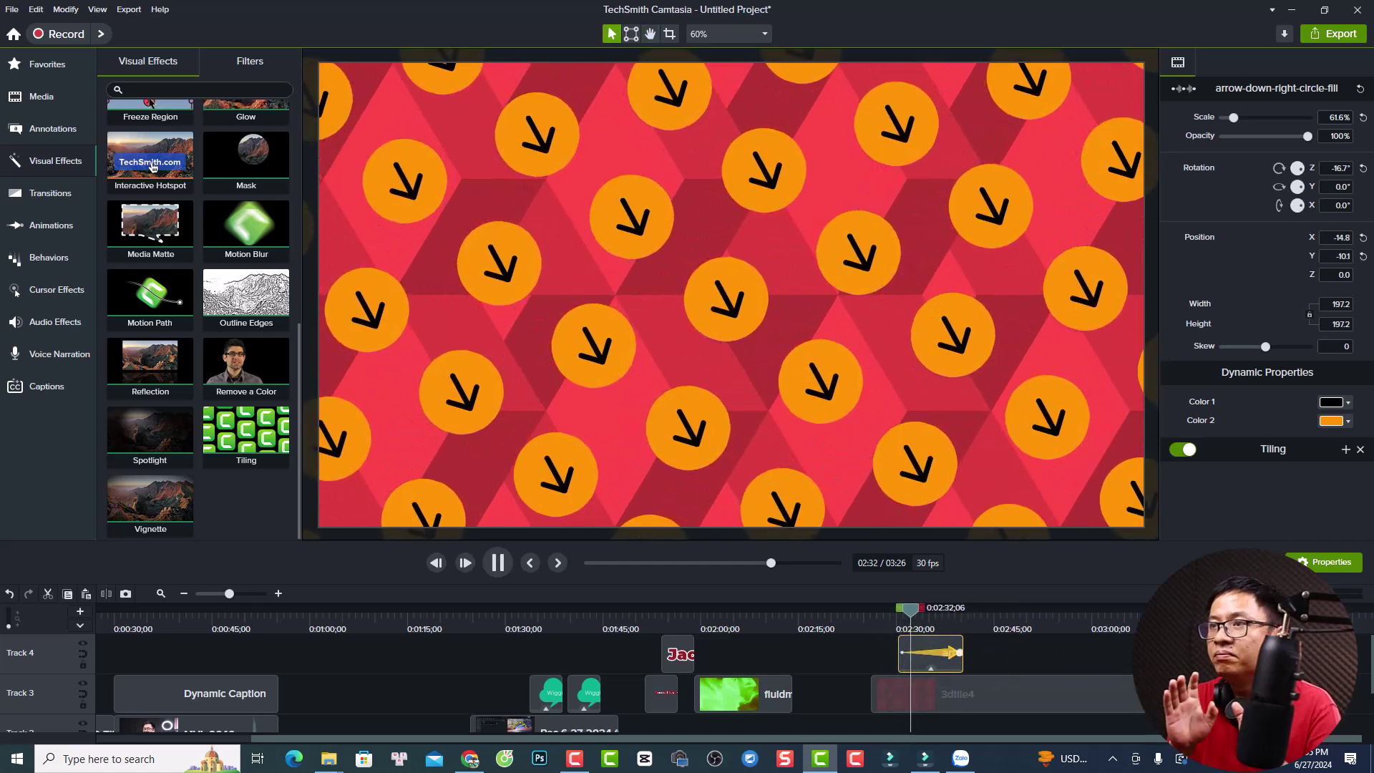
click(951, 635)
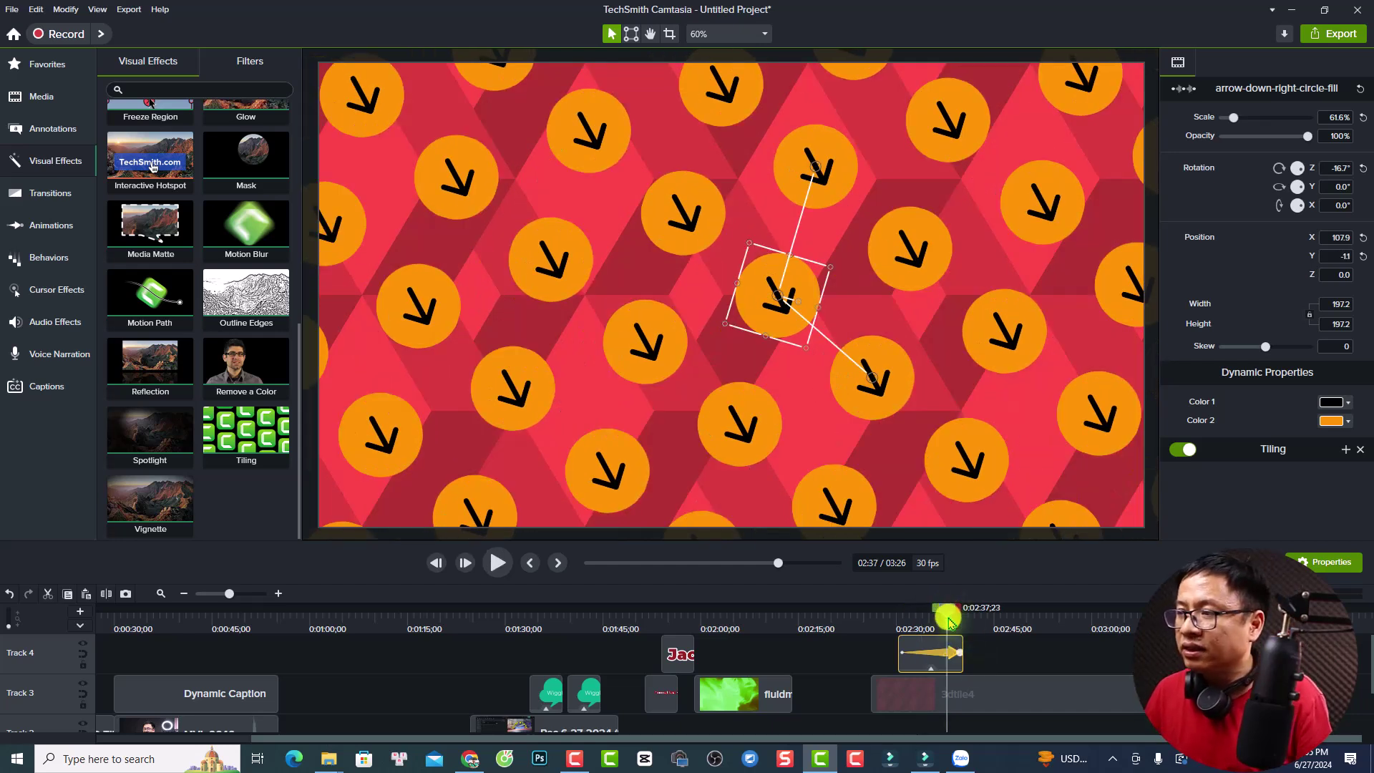
Step: Move the playhead past the arrow clip to 0:02:47;06 and try to reorder the Annotations category in the tool list
drag(947, 616, 1012, 621)
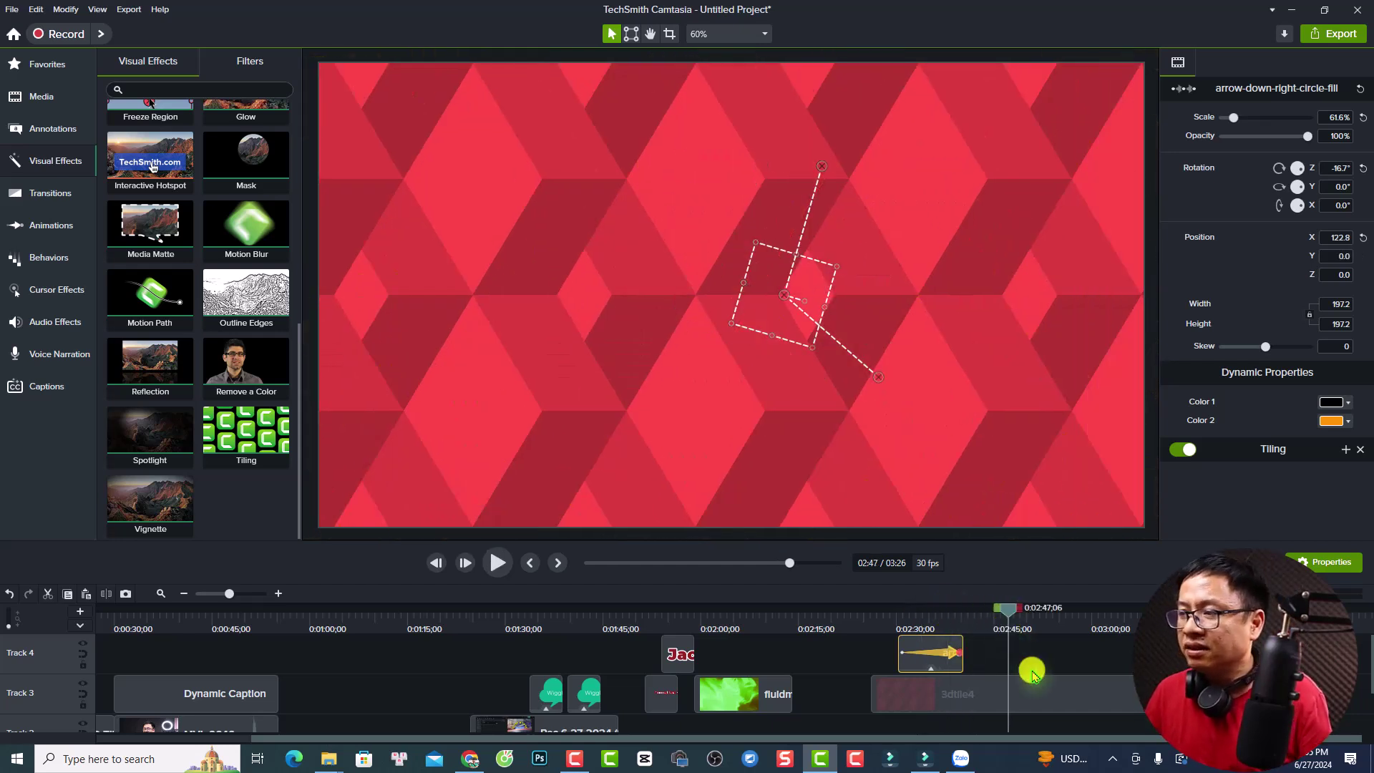
scroll(1033, 673, down, 2)
scroll(859, 676, down, 3)
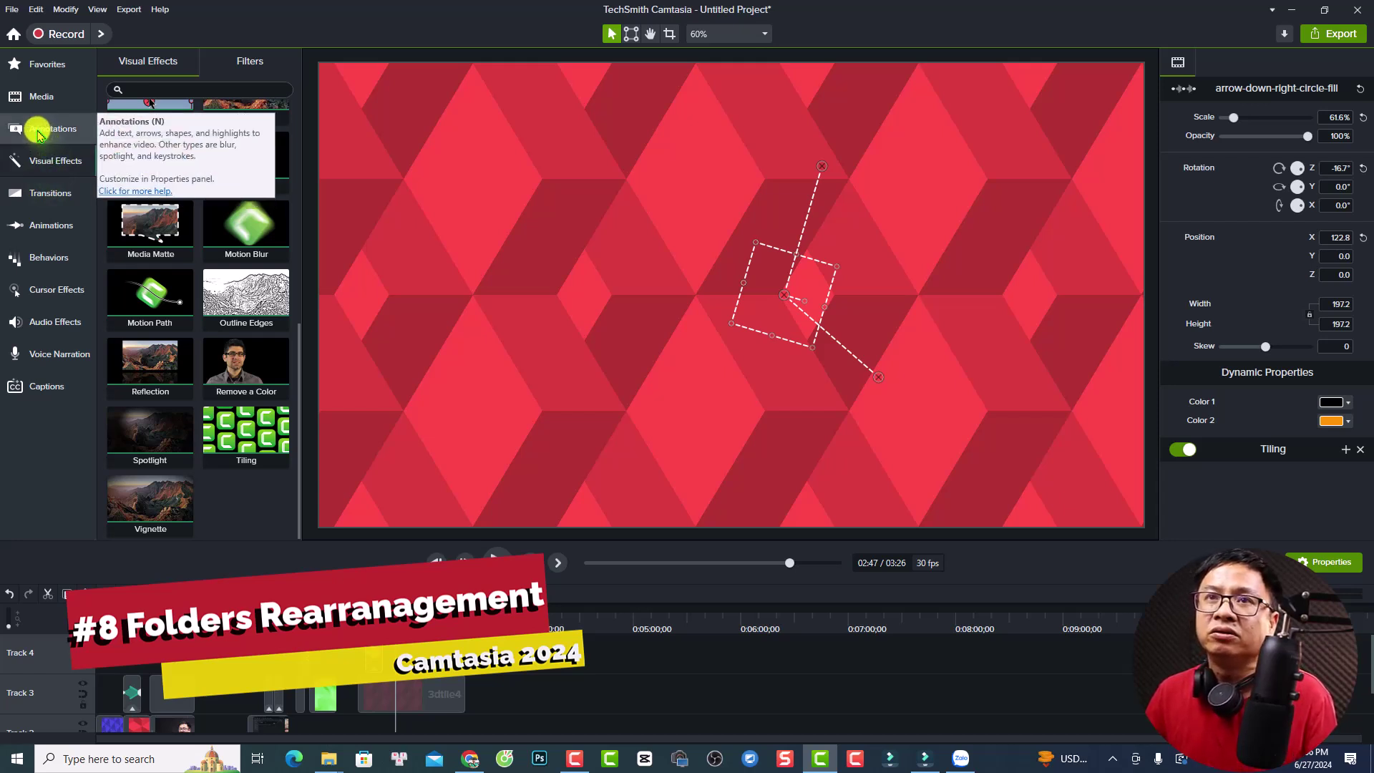
mouse_move(38, 134)
mouse_down()
mouse_move(55, 96)
mouse_move(45, 138)
mouse_up()
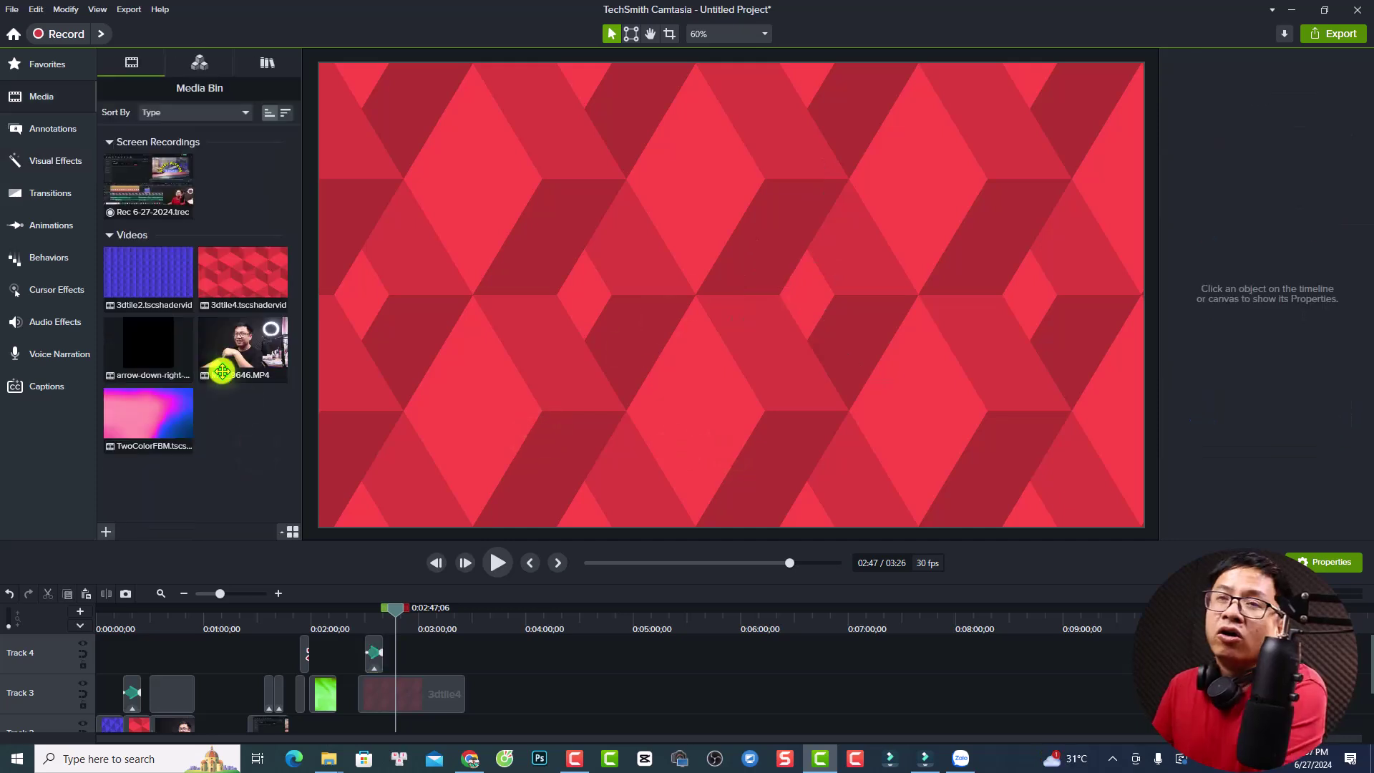
Step: Import the screen recording Rec 6-27-2024.trec from the Media Bin into Camtasia Rev
click(161, 195)
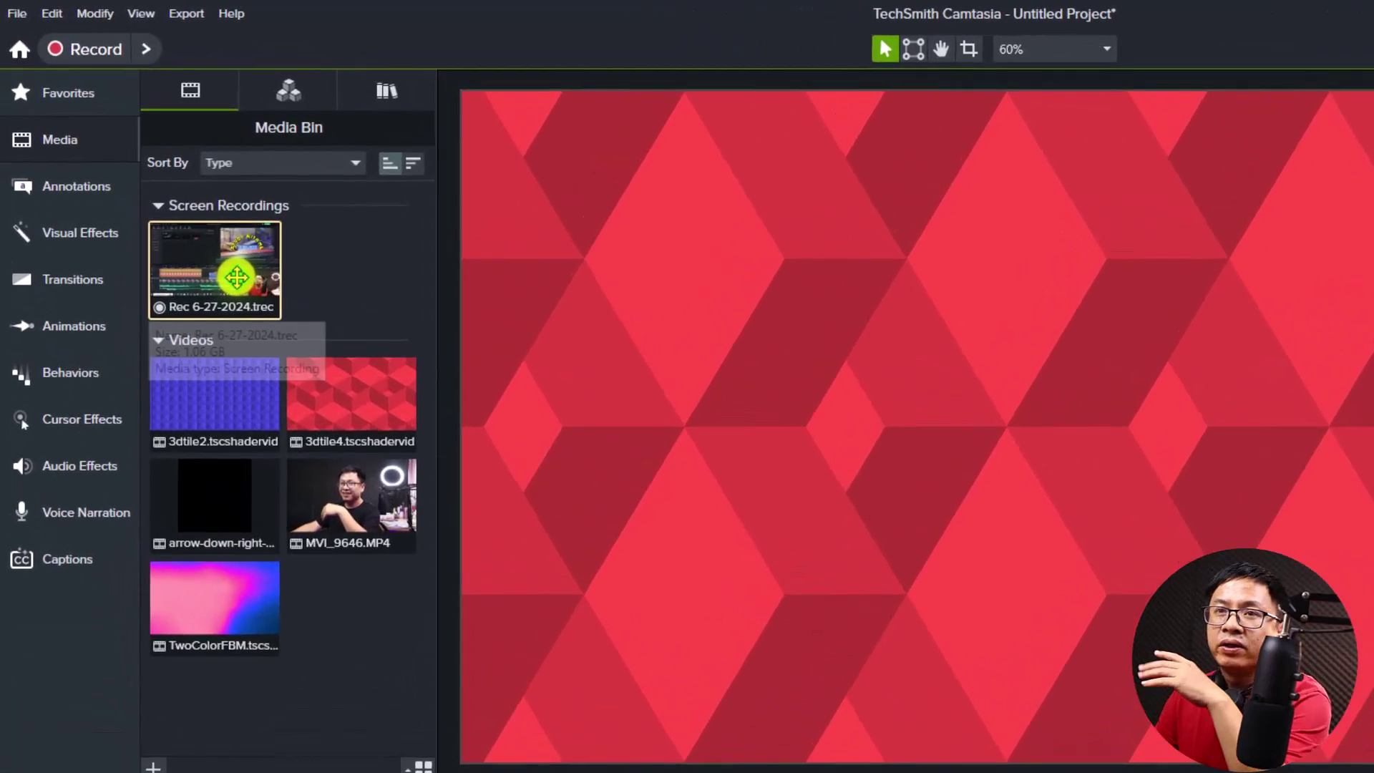
right_click(163, 191)
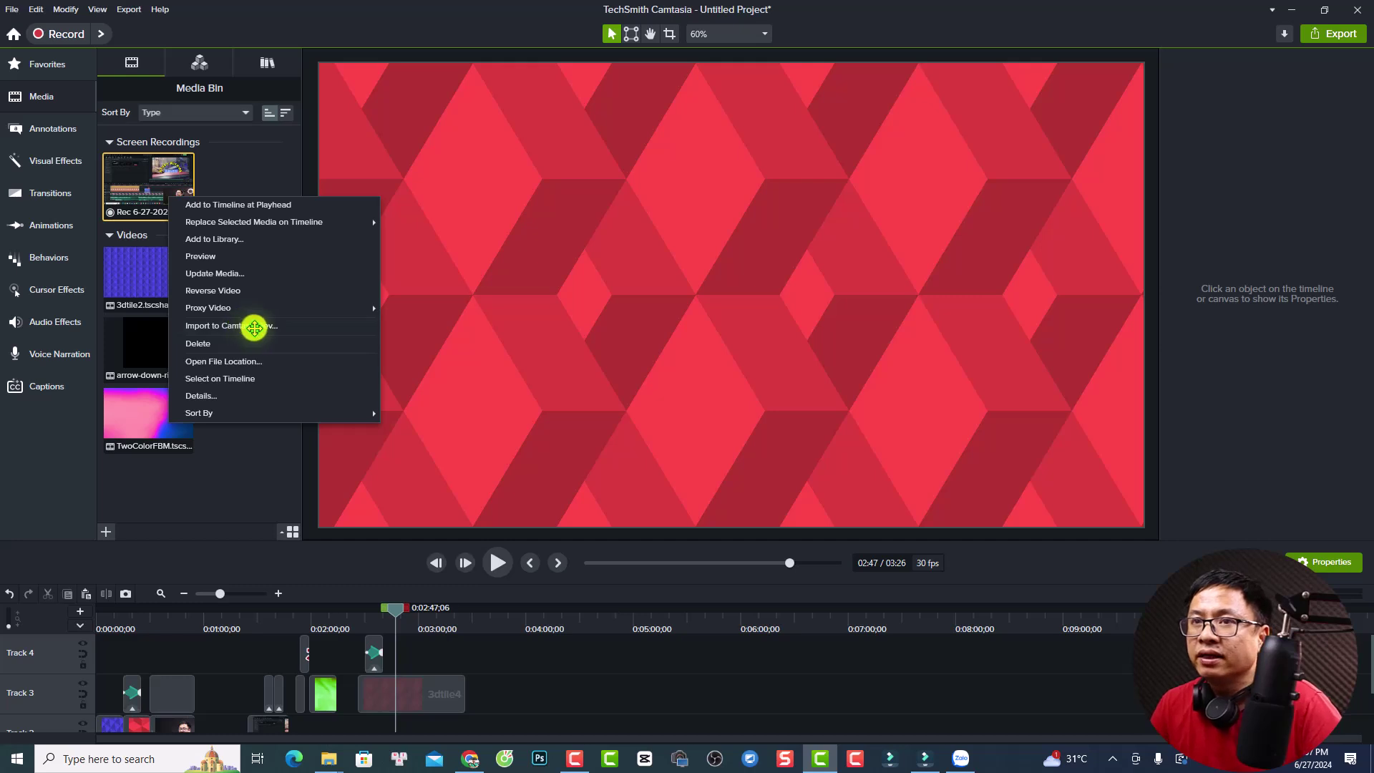
click(242, 327)
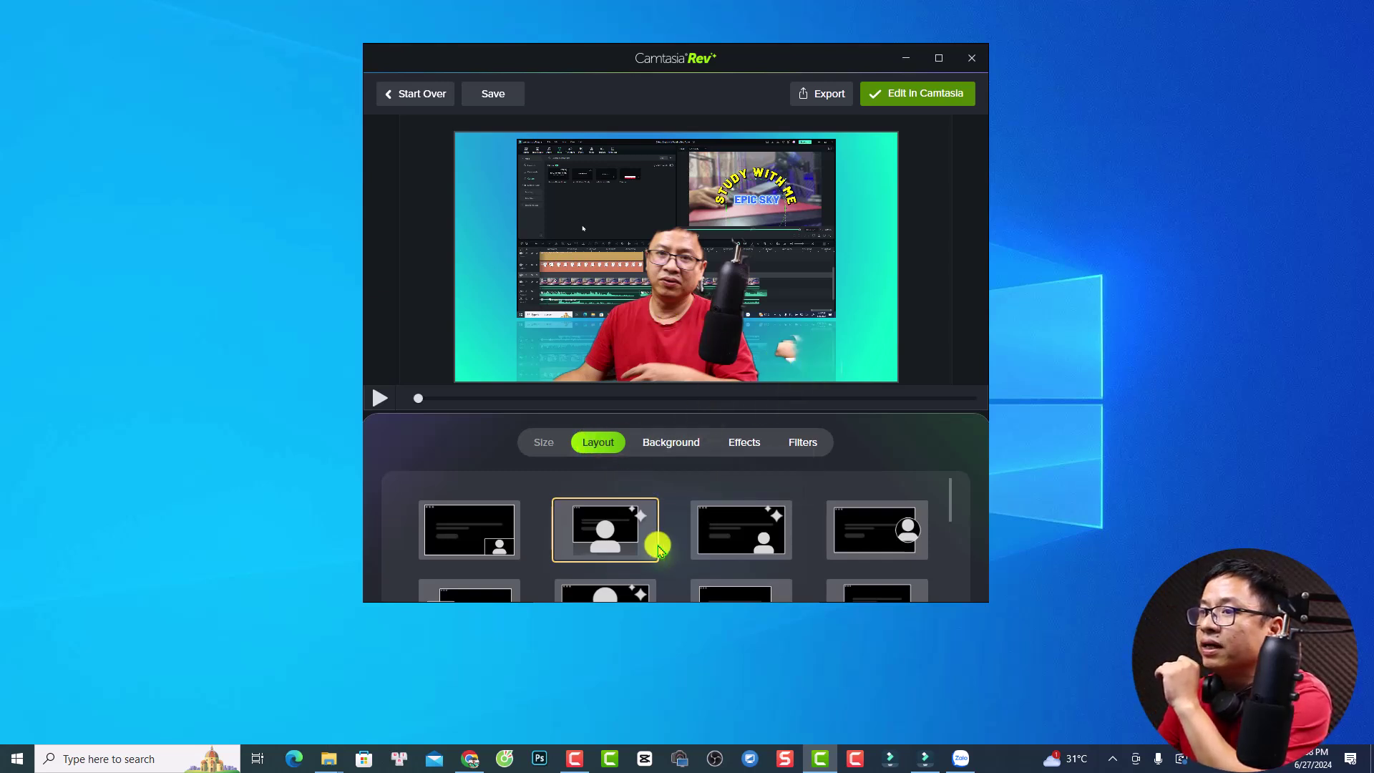
Step: Try the full-width layout with the cut-out presenter, then apply the layout with a round camera overlapping the screen's right side
scroll(715, 529, down, 1)
scroll(843, 546, up, 1)
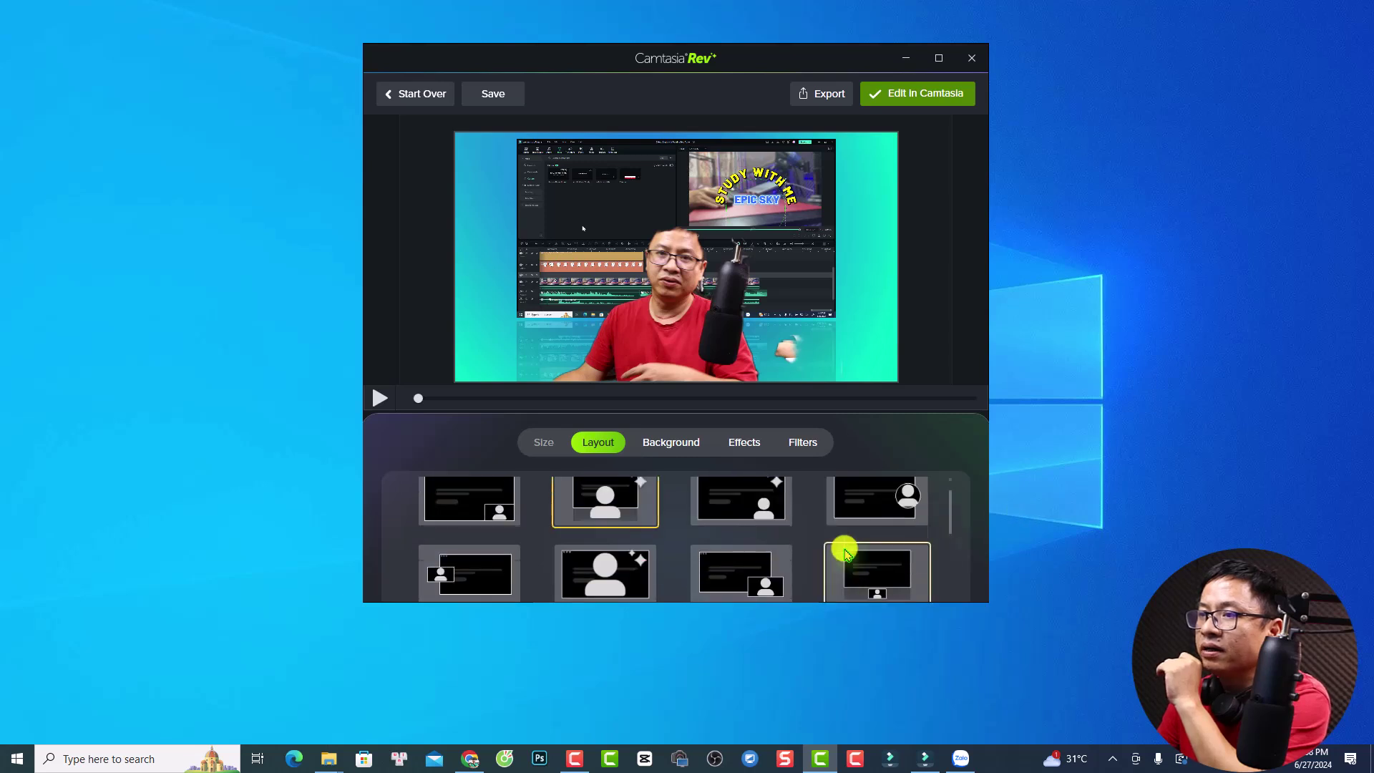
click(704, 513)
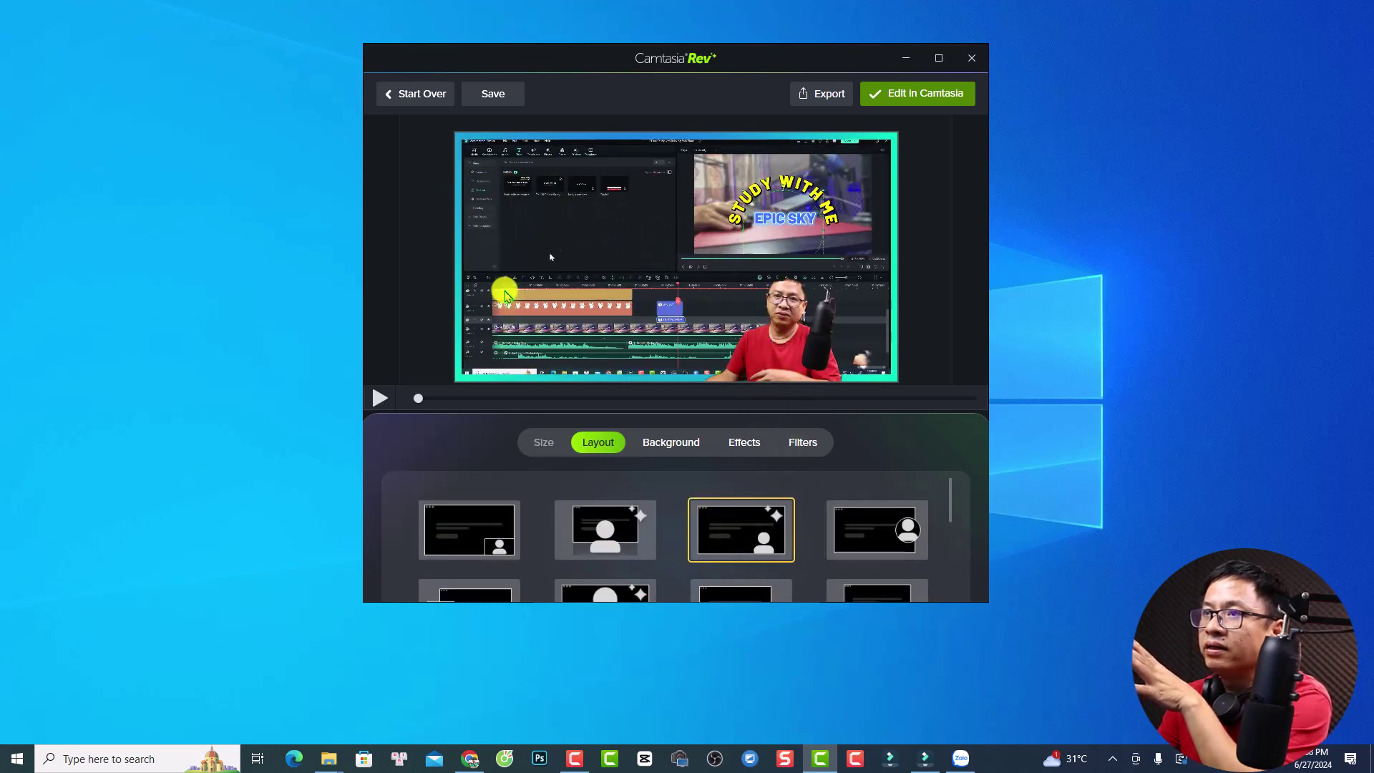
click(872, 546)
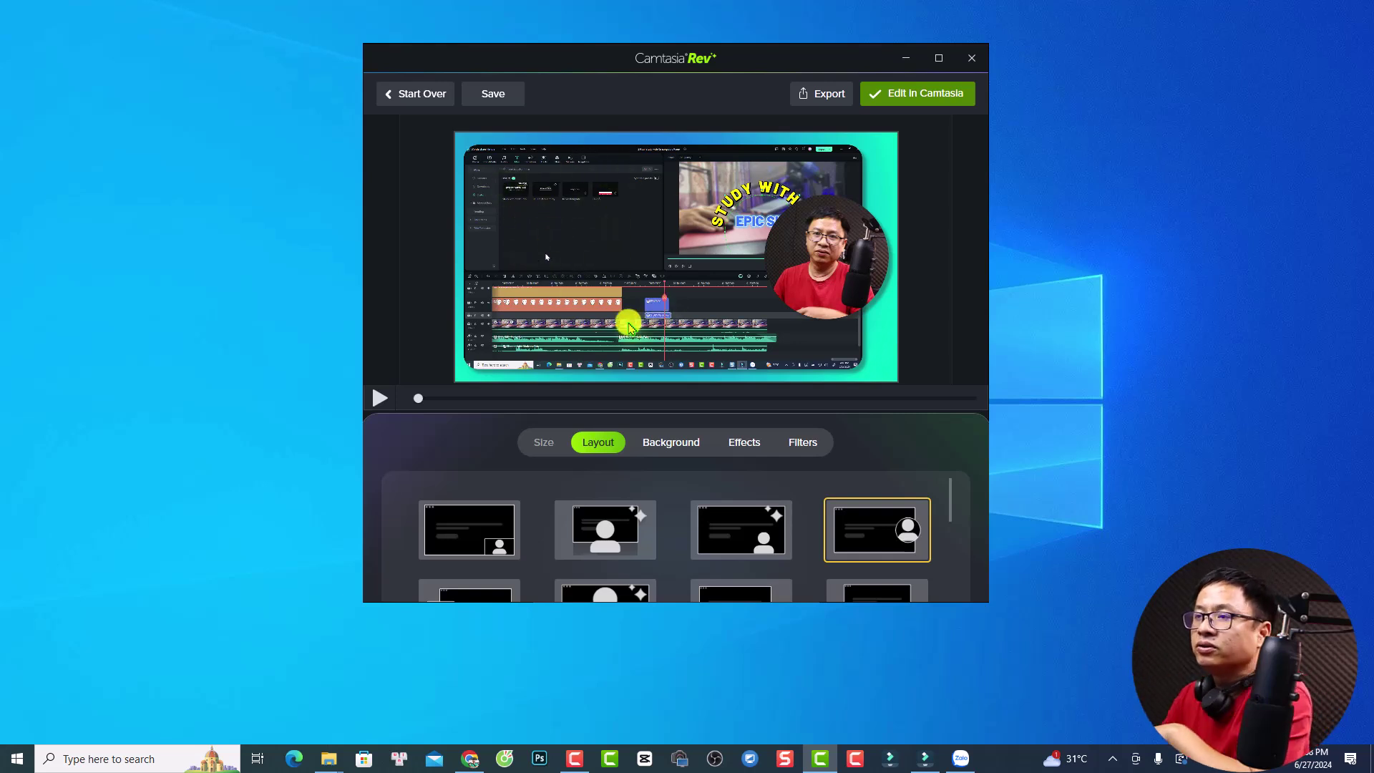
Step: Try the side-by-side, cut-out presenter and two overlapping camera layouts, then return to the round camera layout
scroll(813, 528, down, 1)
scroll(772, 541, down, 4)
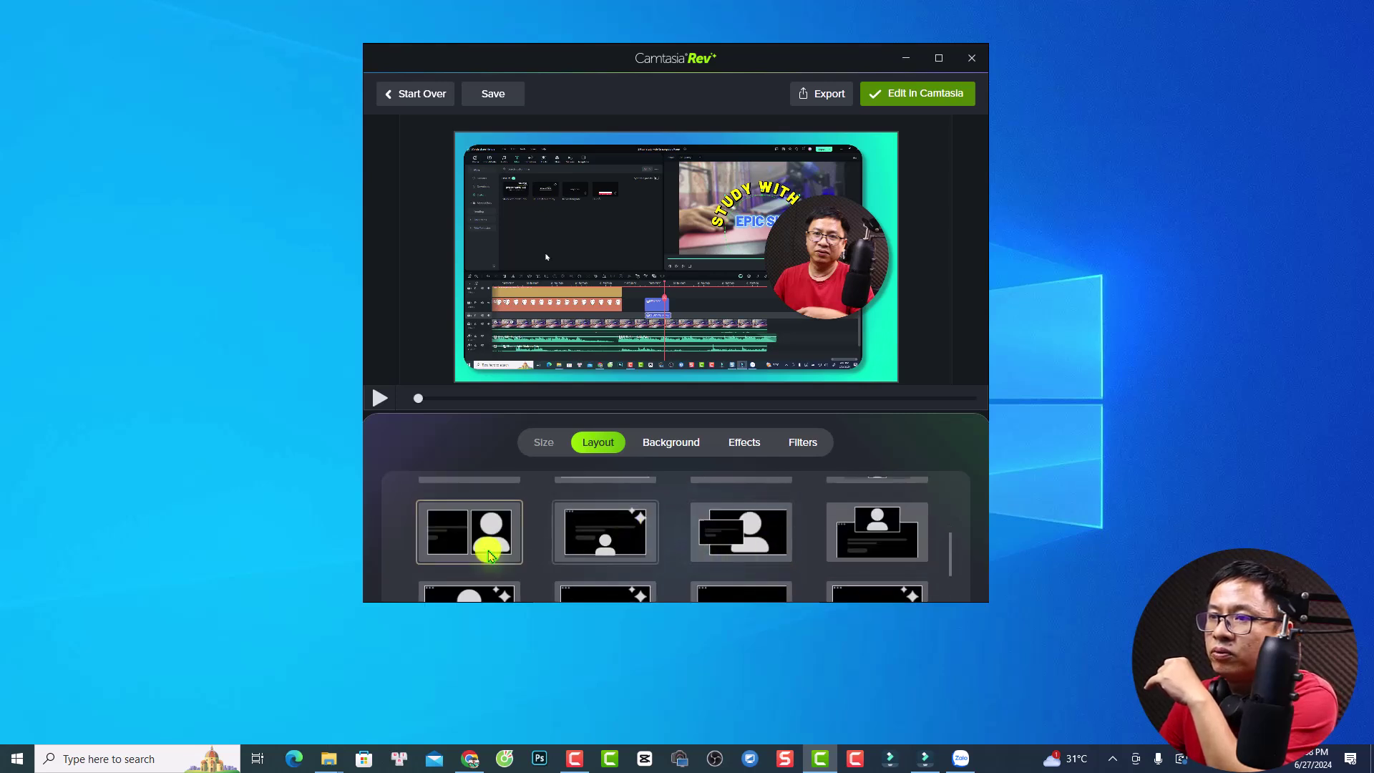
click(457, 541)
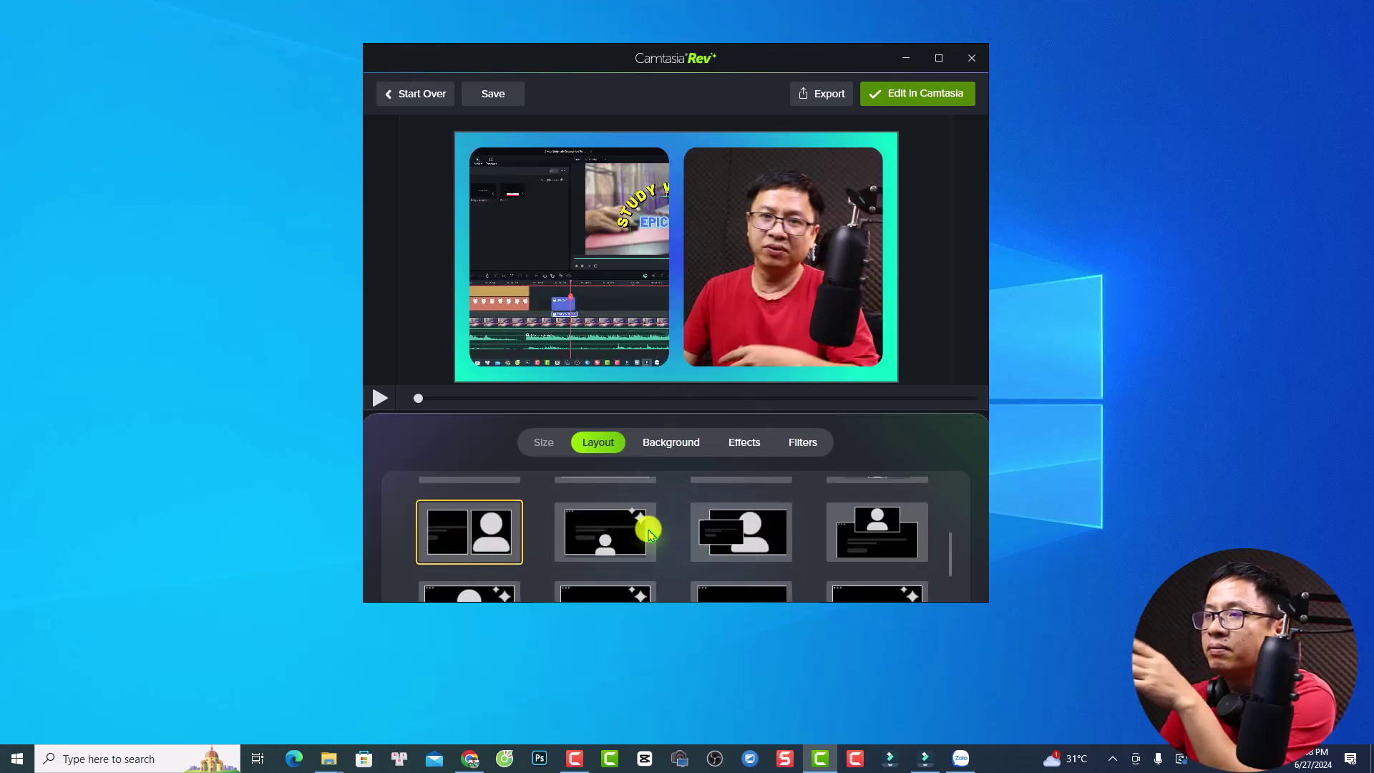
click(611, 543)
click(758, 531)
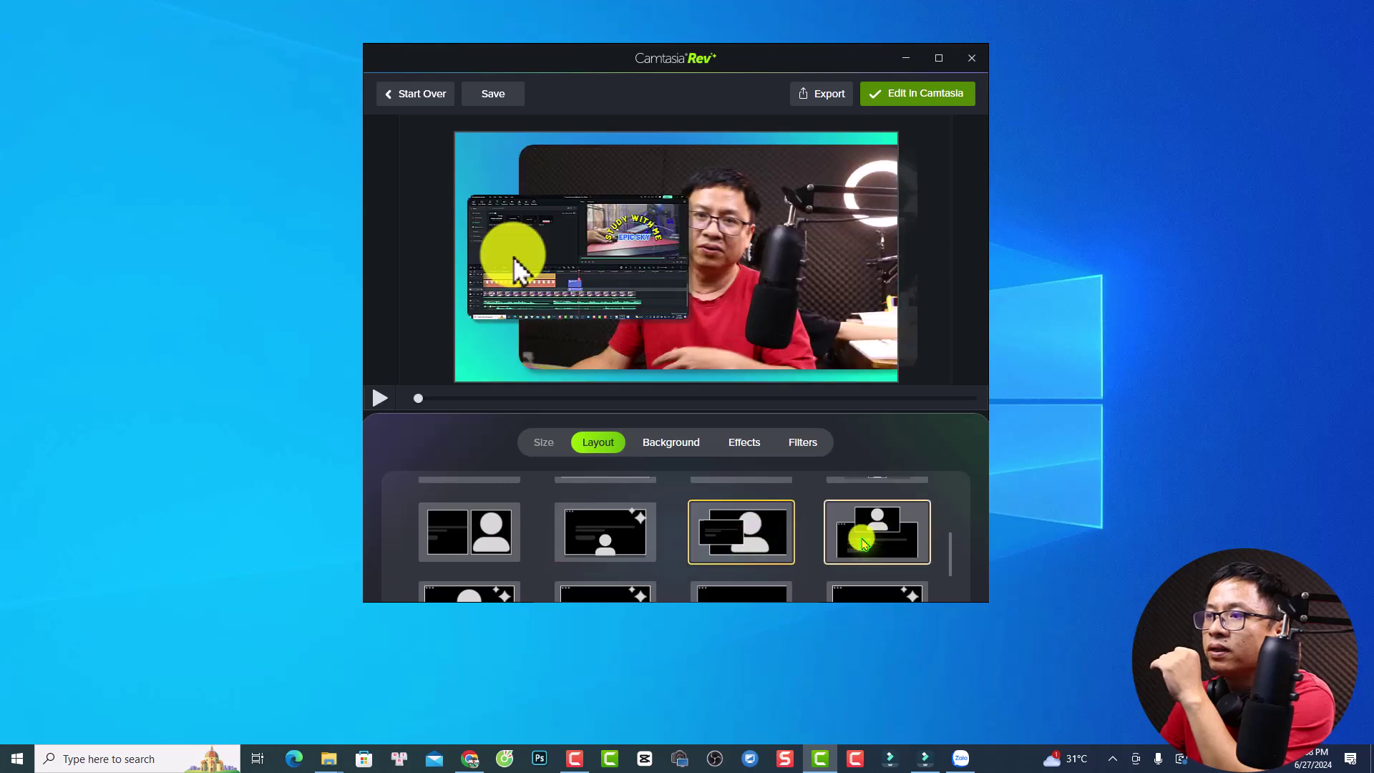
click(876, 540)
scroll(885, 551, down, 2)
scroll(885, 551, up, 1)
click(866, 530)
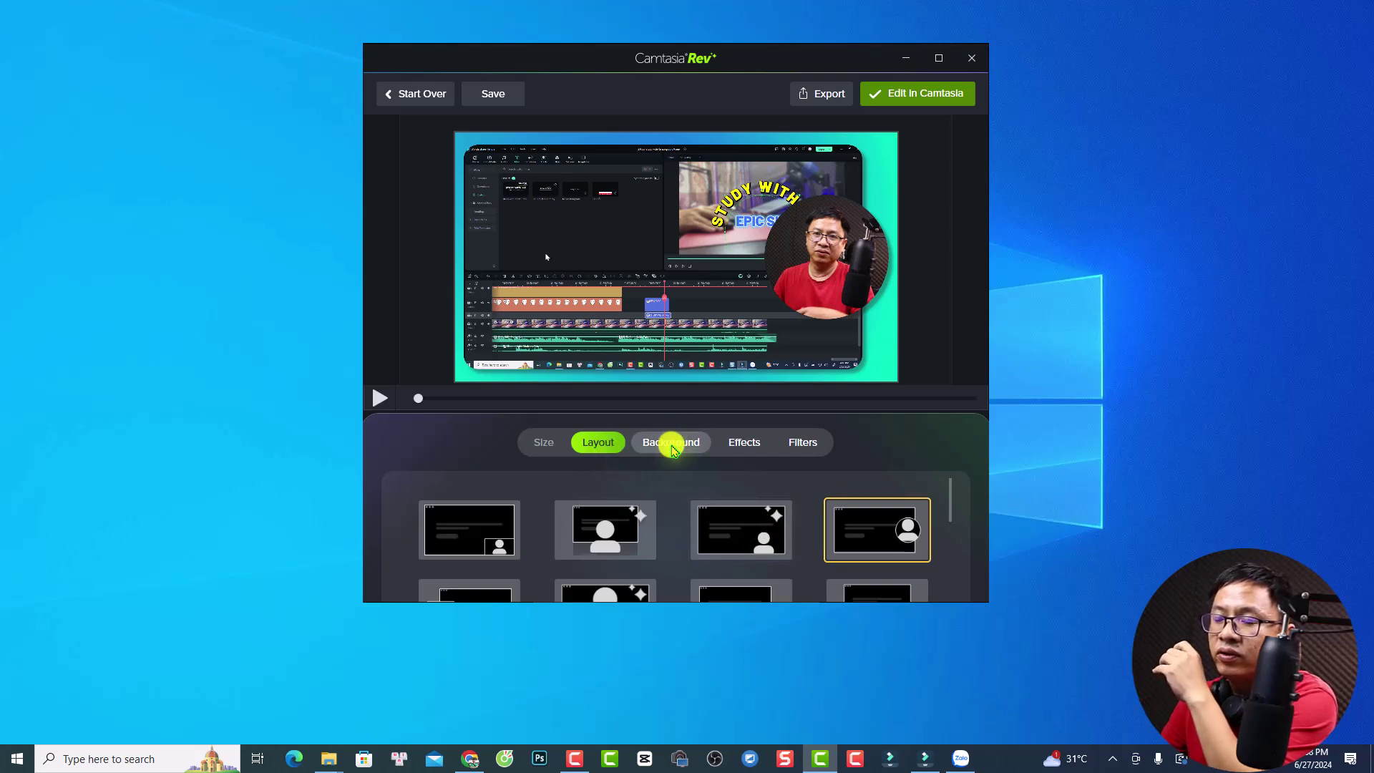
Step: Browse the gradient backgrounds and apply the light-to-dark green gradient behind the recording
scroll(764, 514, down, 4)
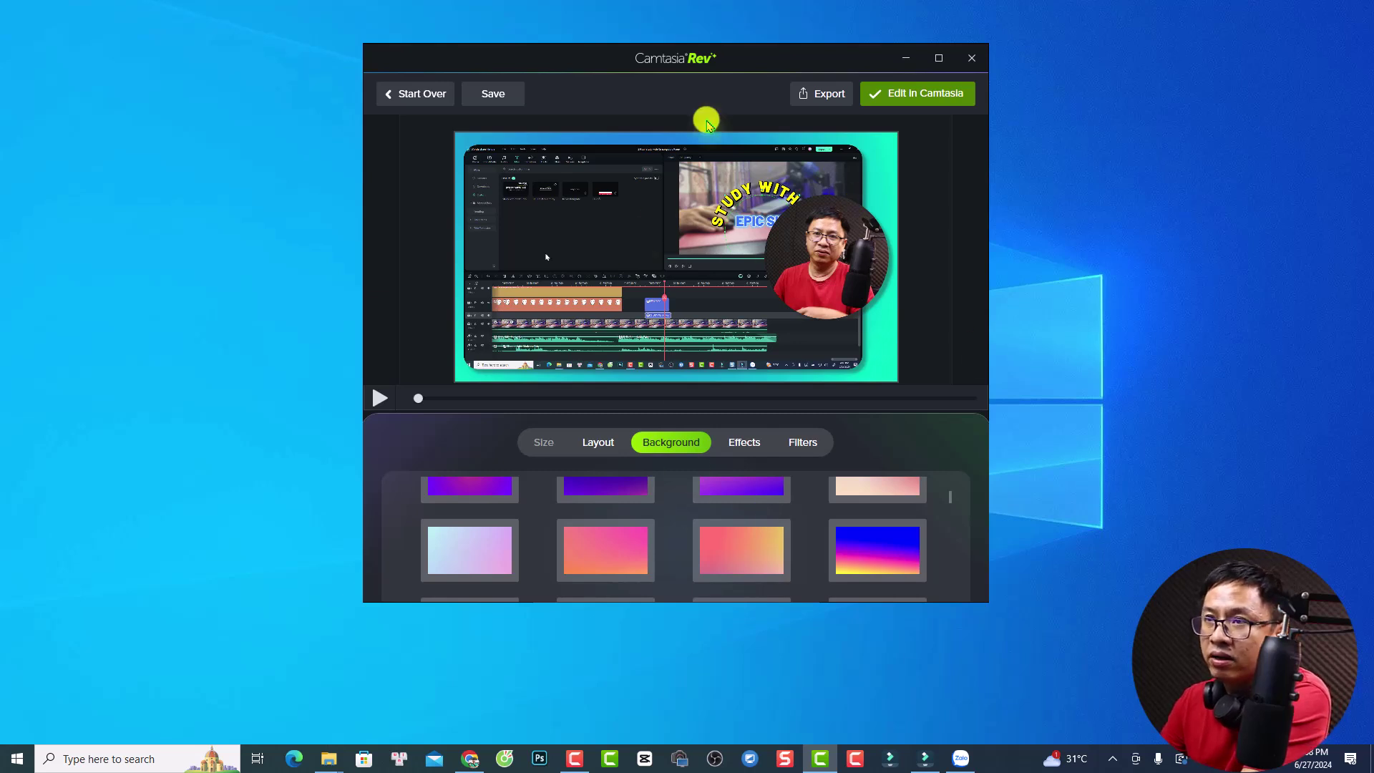
scroll(699, 565, down, 1)
scroll(715, 520, down, 1)
click(715, 520)
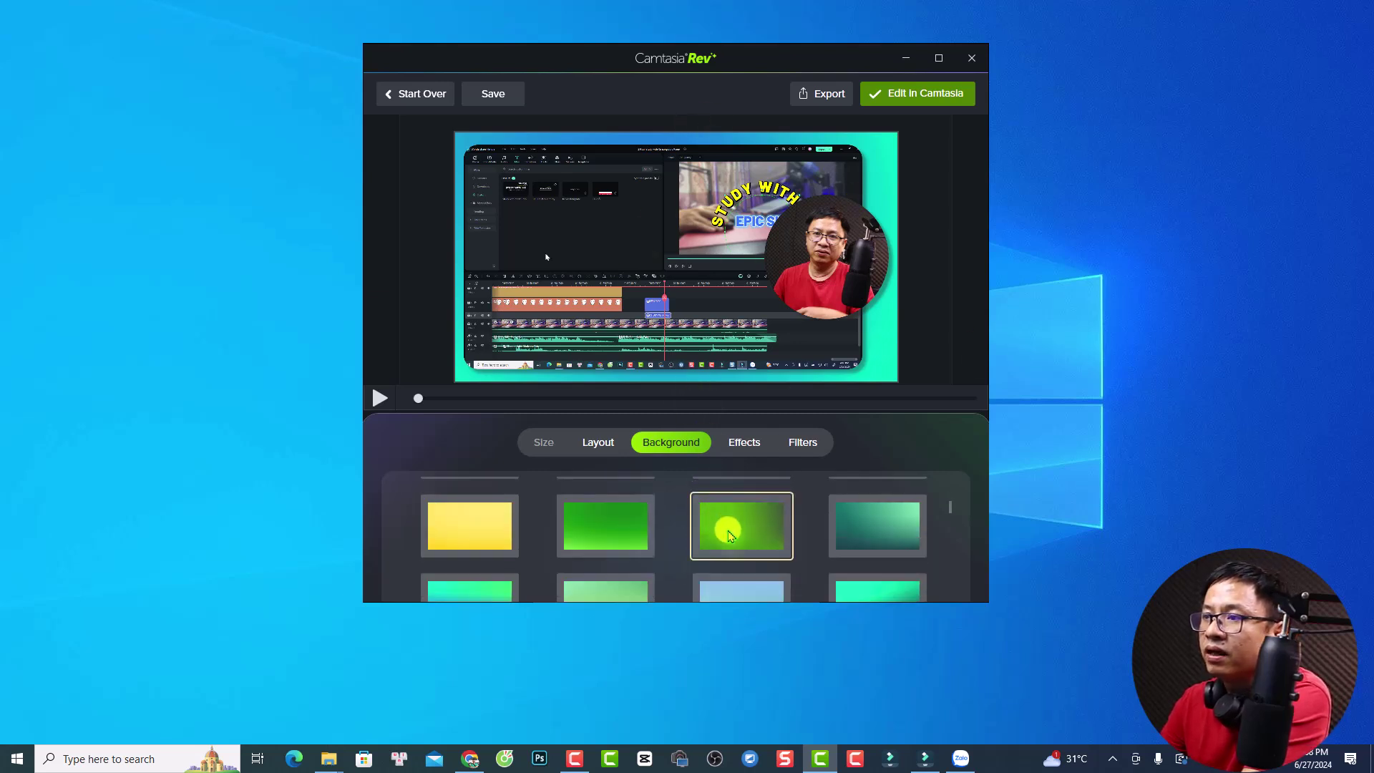
Step: Look through the available effects and add Cursor Highlight to the recording
click(741, 447)
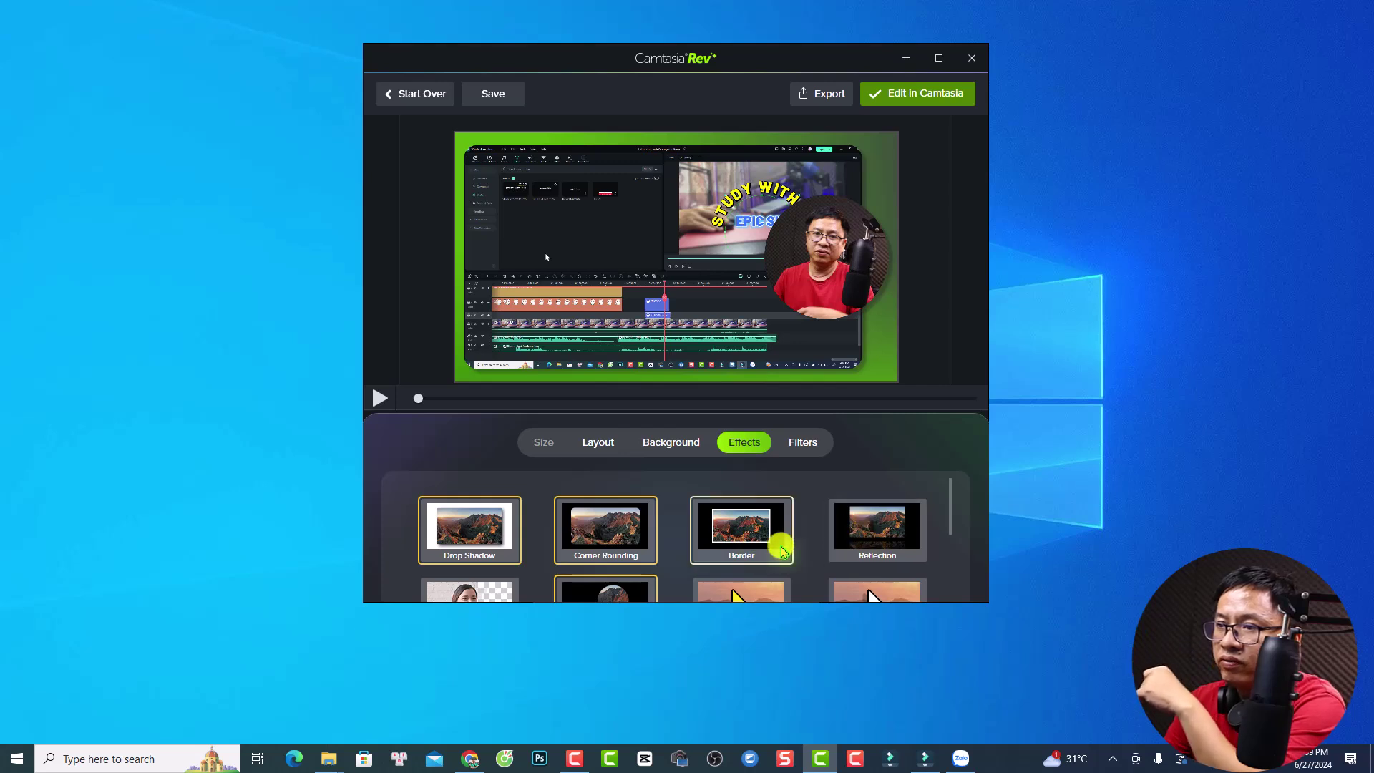
scroll(758, 544, down, 1)
scroll(676, 537, down, 2)
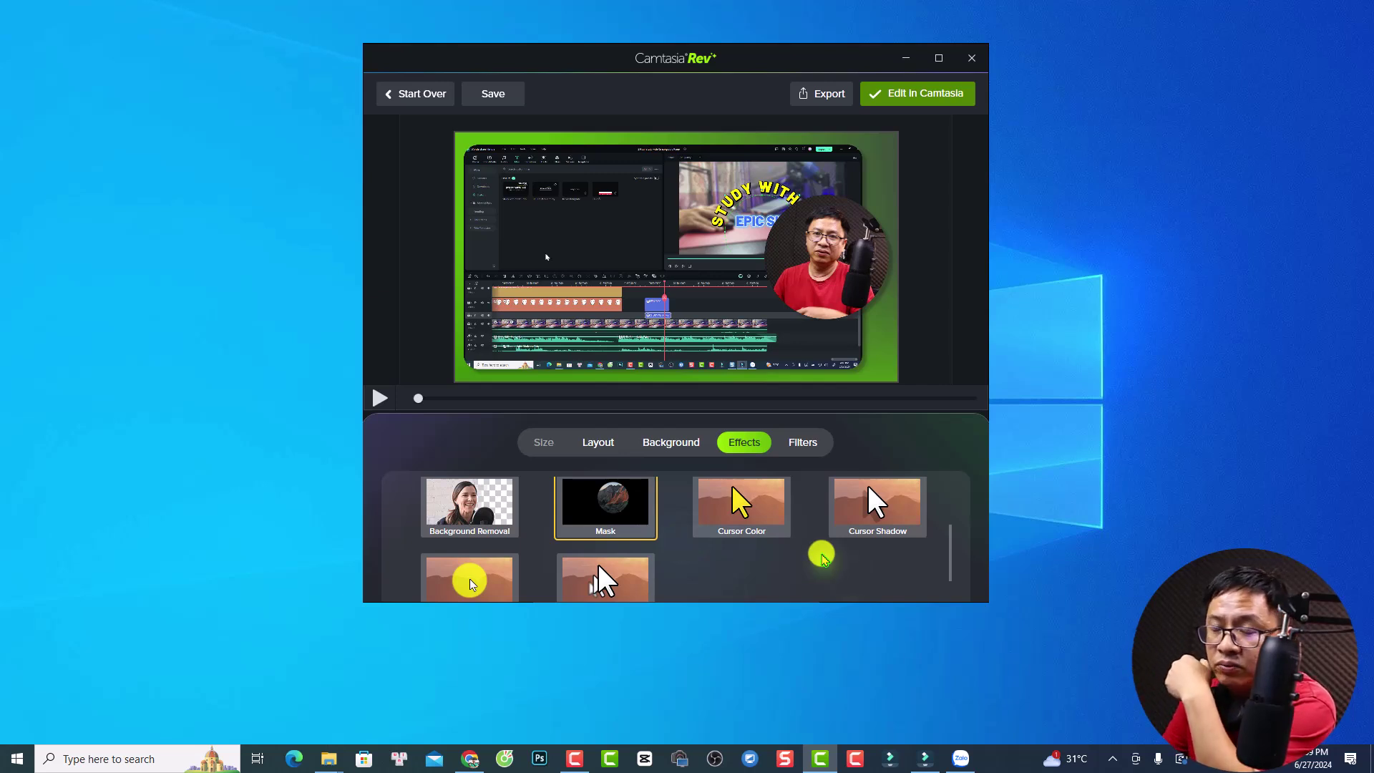
scroll(822, 558, up, 1)
scroll(751, 558, down, 2)
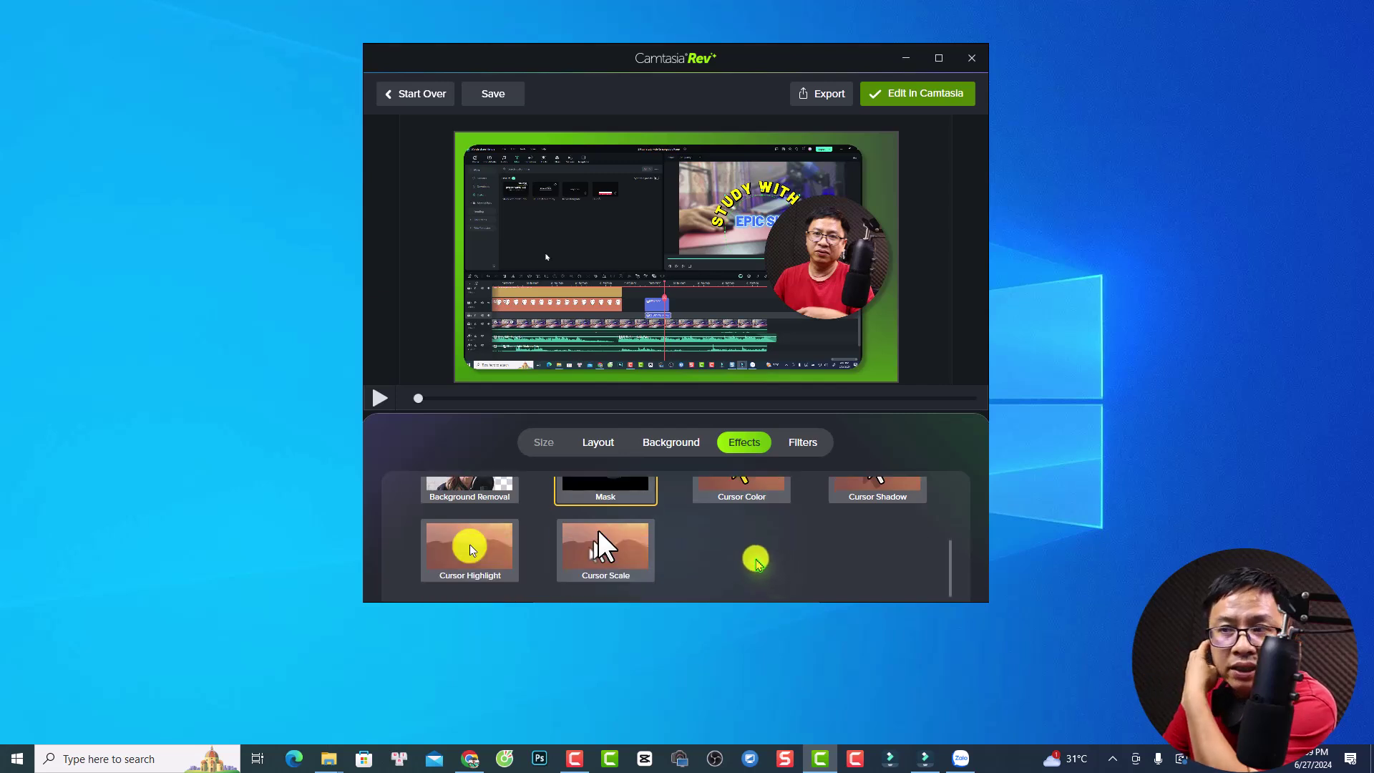
click(509, 565)
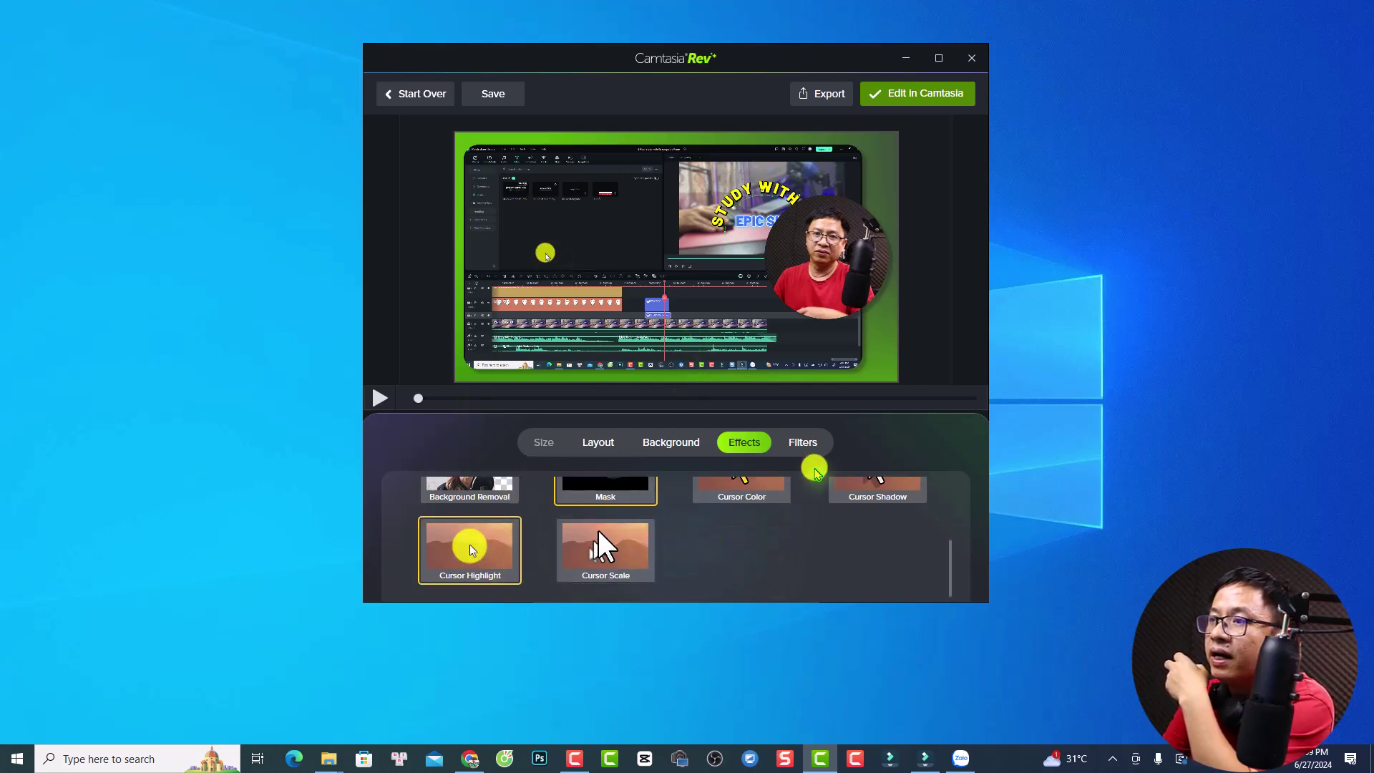
Step: Browse the filters without applying one and send the styled recording back to Camtasia for editing
click(812, 445)
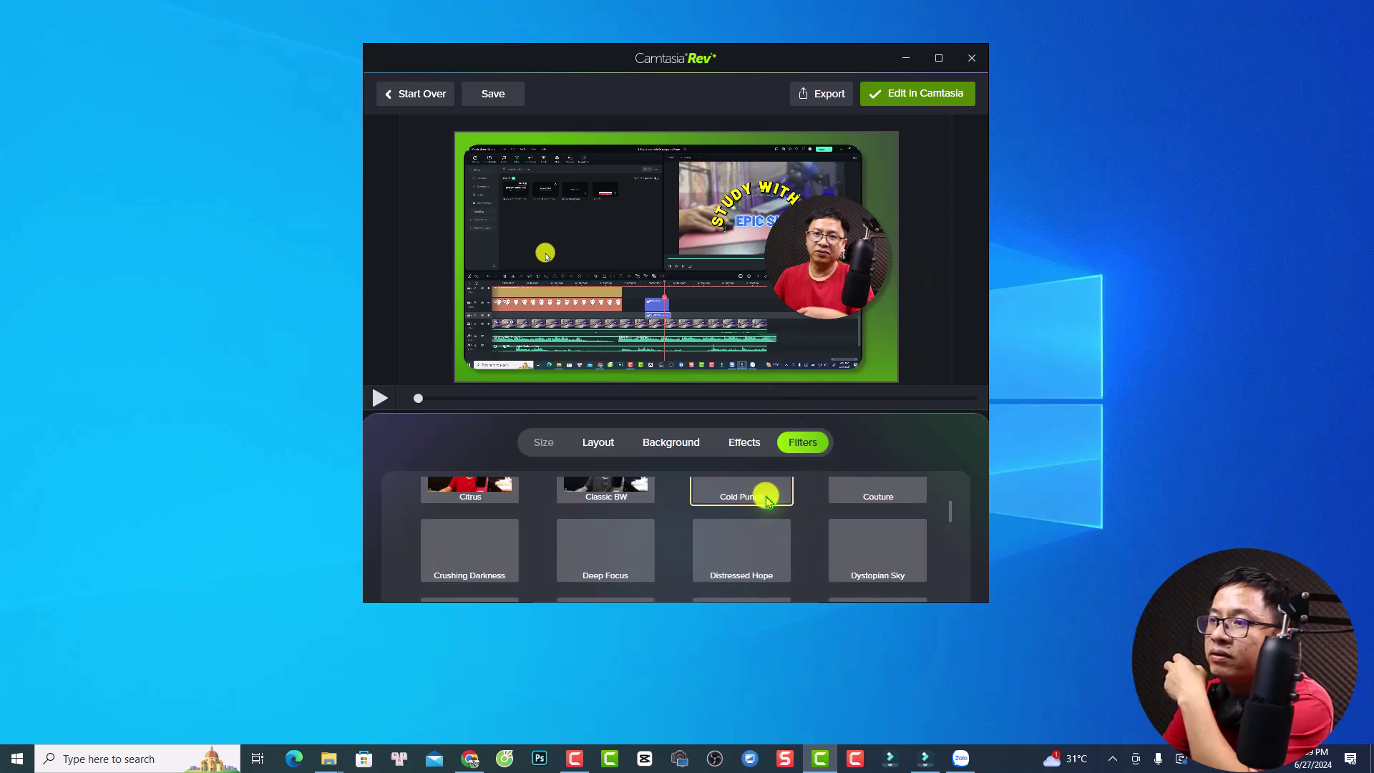
scroll(729, 515, up, 1)
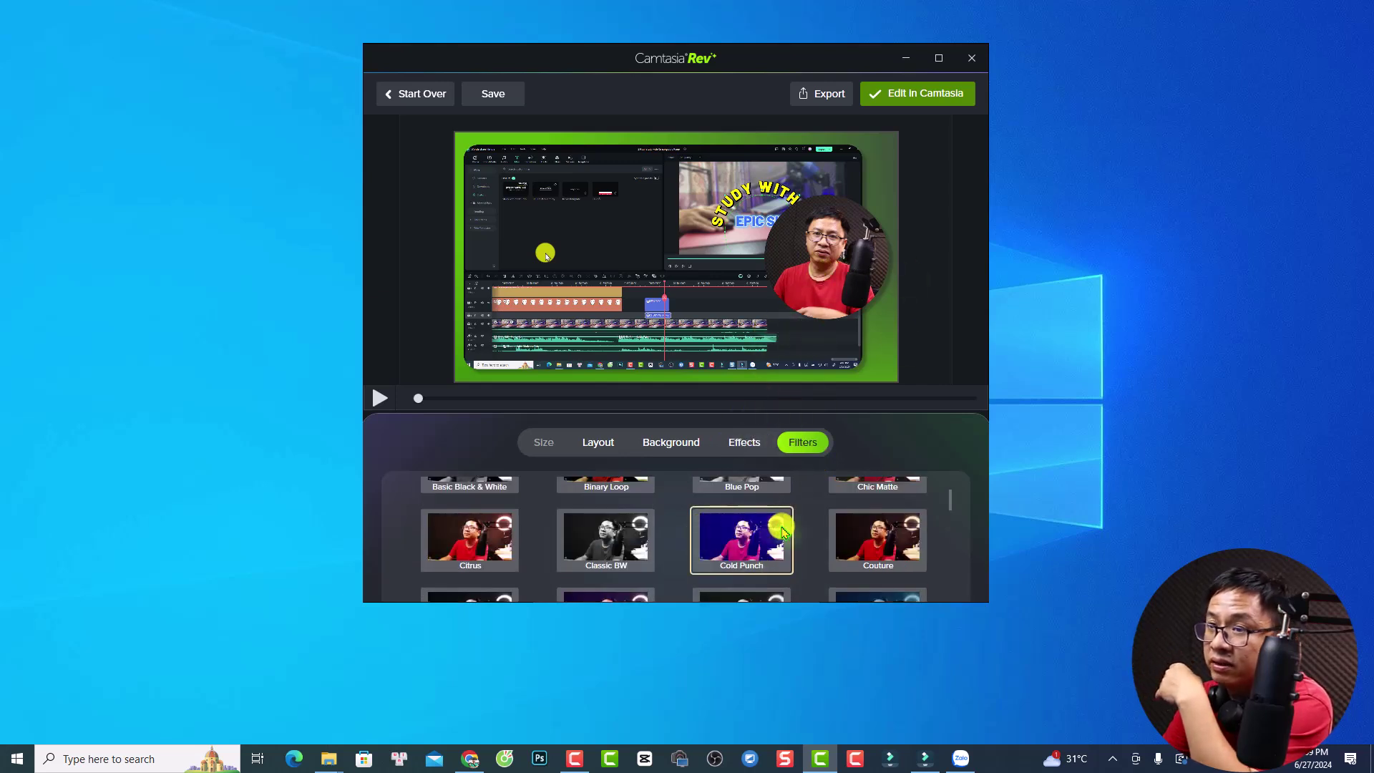
click(916, 96)
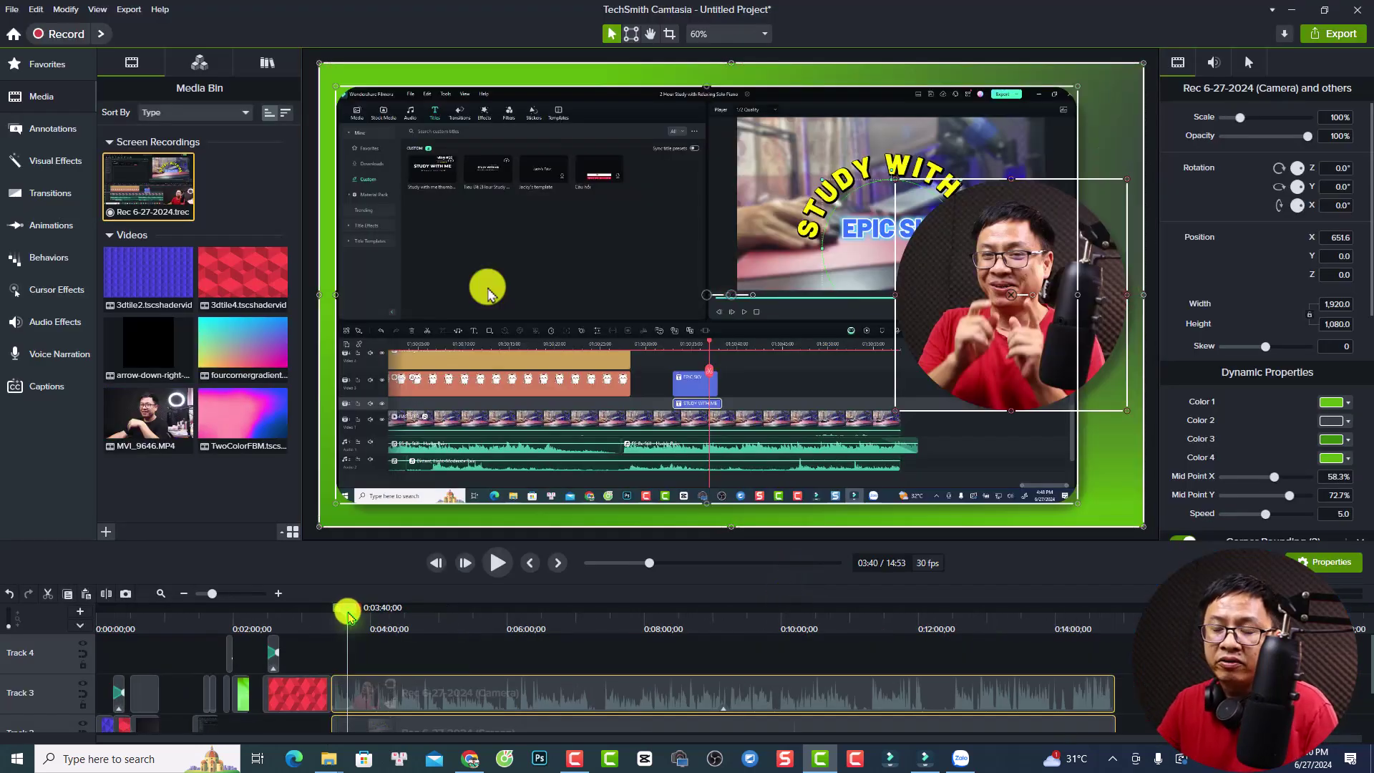
Step: Play the imported recording briefly from the start of its clips on the timeline
drag(349, 617, 332, 613)
key(space)
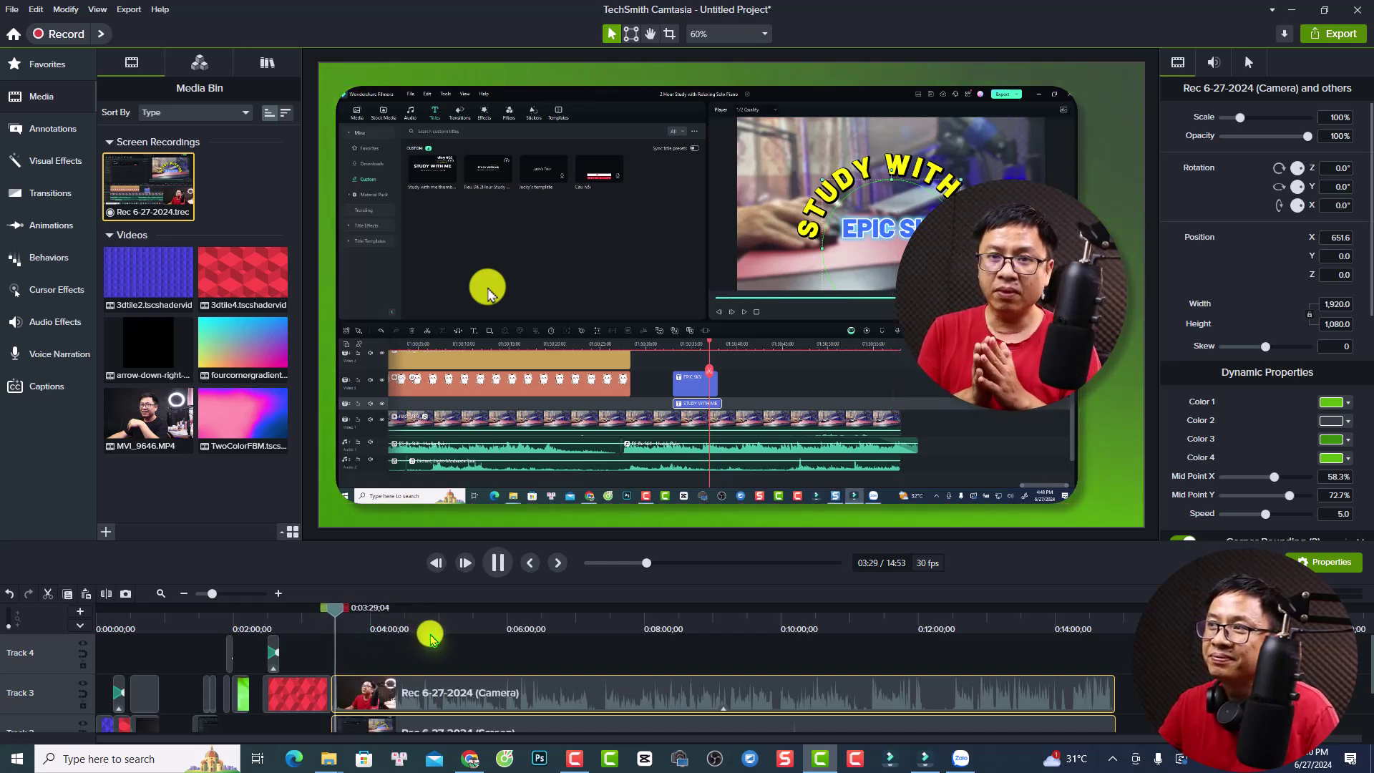
key(space)
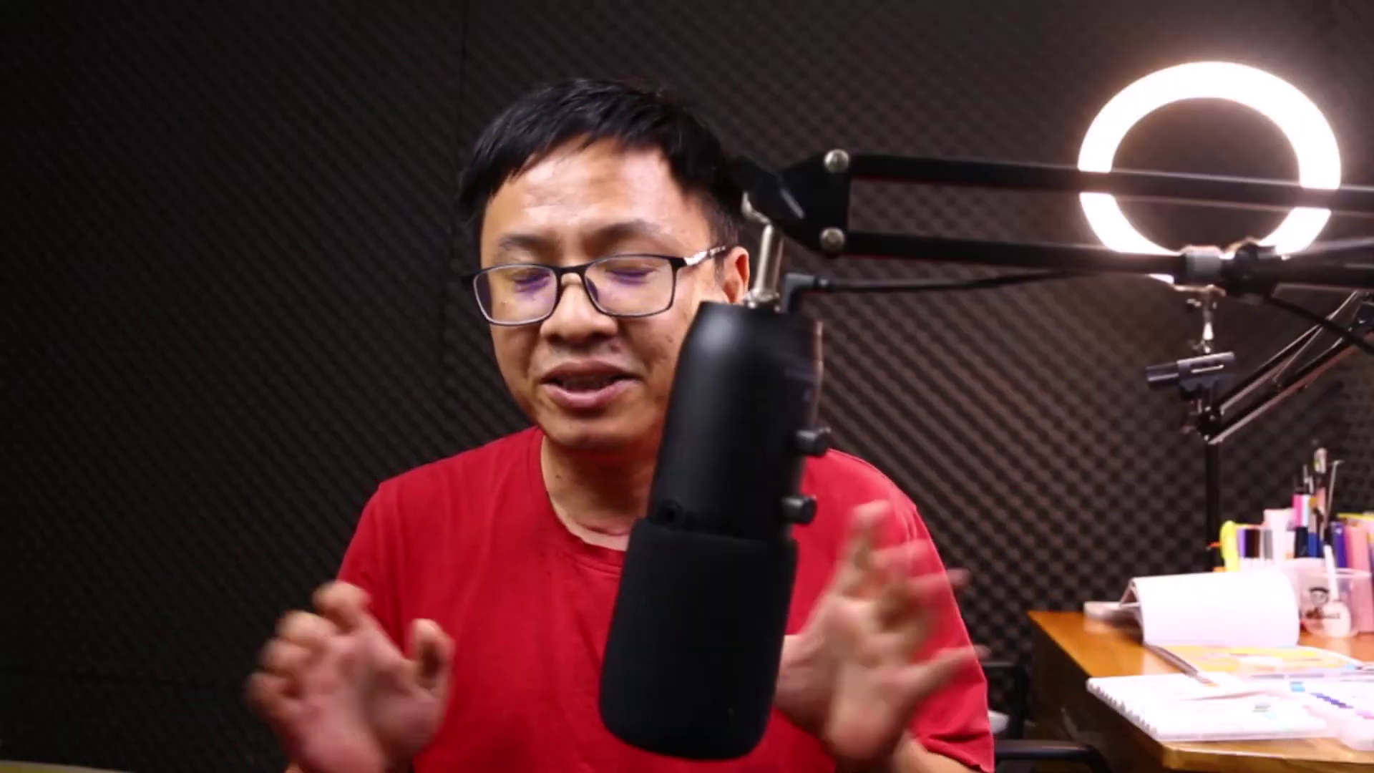